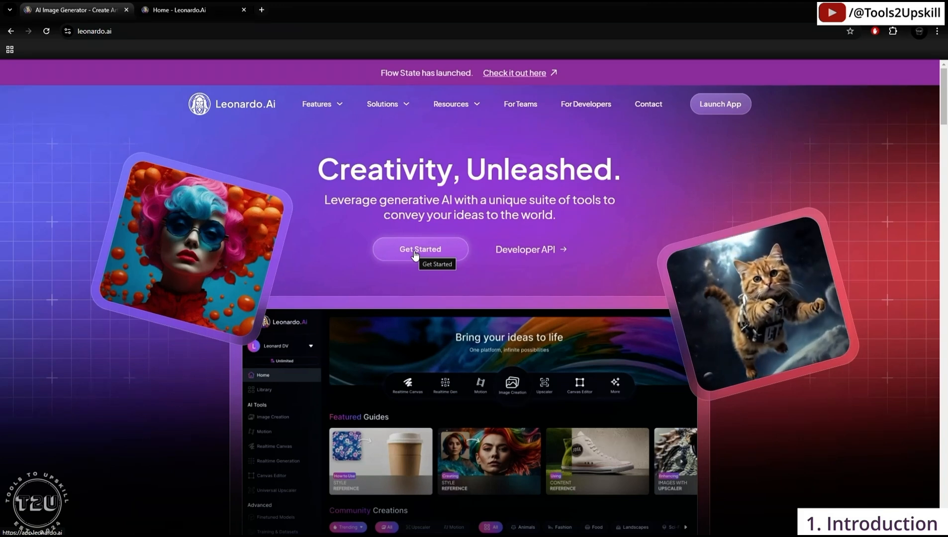
# - Switch to the open Leonardo.Ai app, close its landing page, and open the Image Creation tool
pyautogui.click(177, 10)
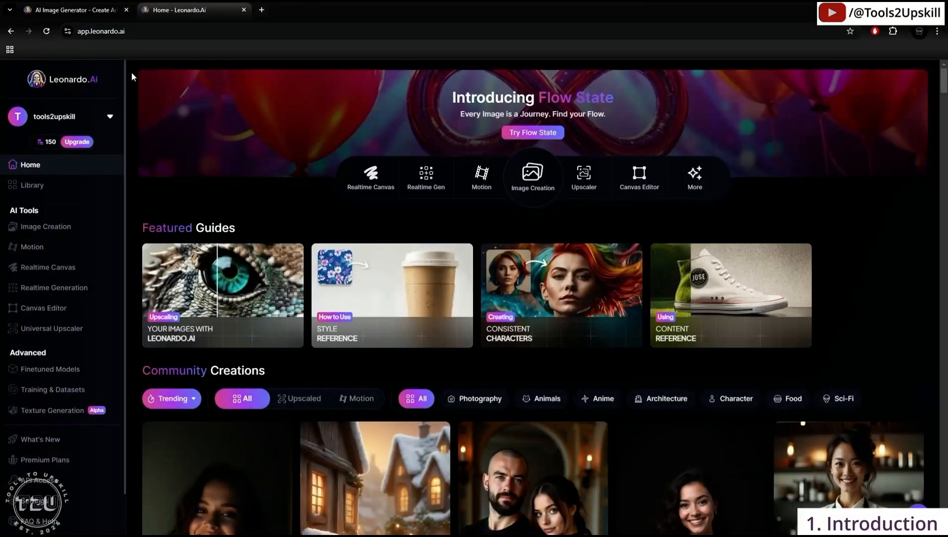
pyautogui.click(126, 10)
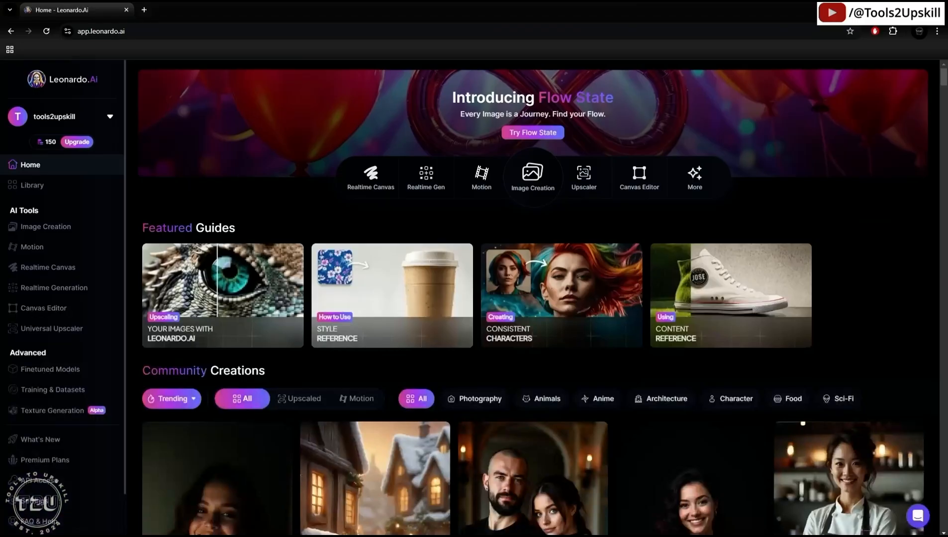
pyautogui.click(530, 187)
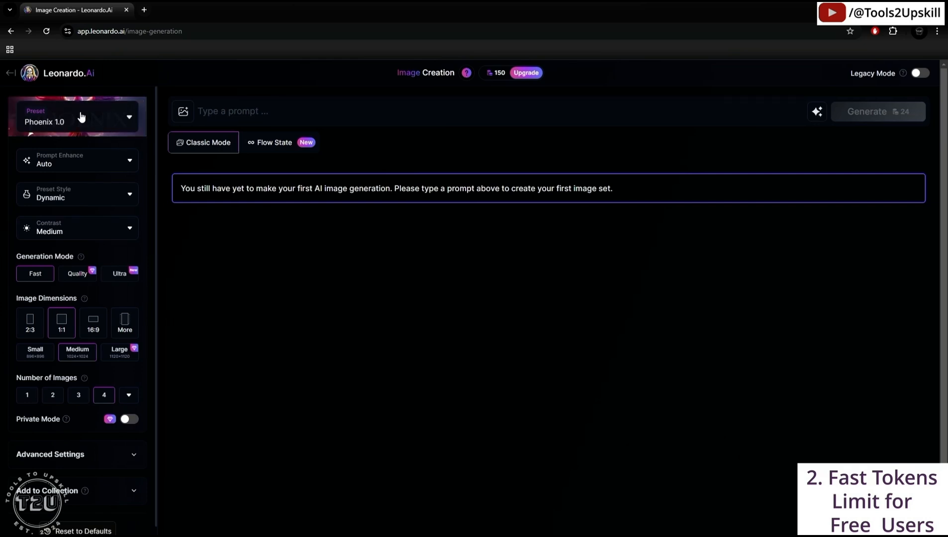
# - Check the current plan's fast token allowance in the token balance details
pyautogui.moveTo(489, 74)
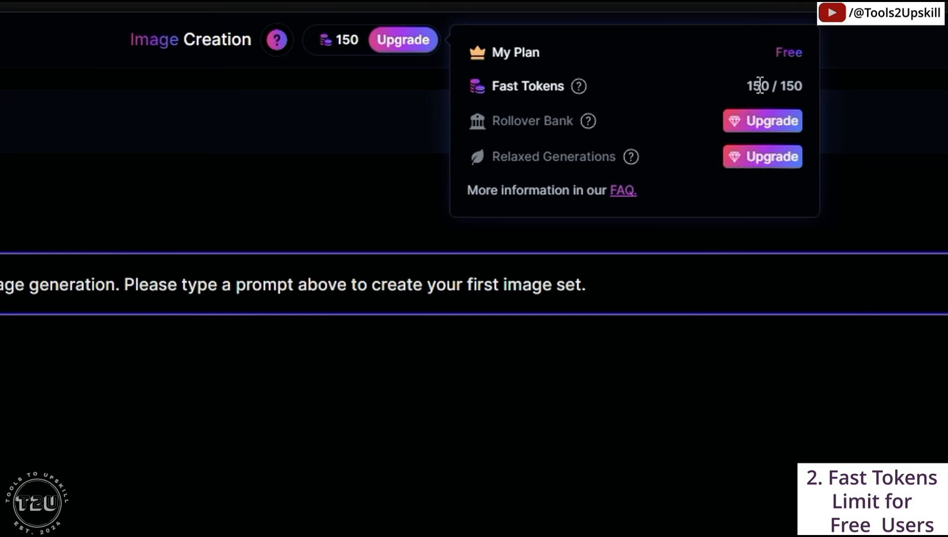
pyautogui.moveTo(579, 88)
pyautogui.click(203, 112)
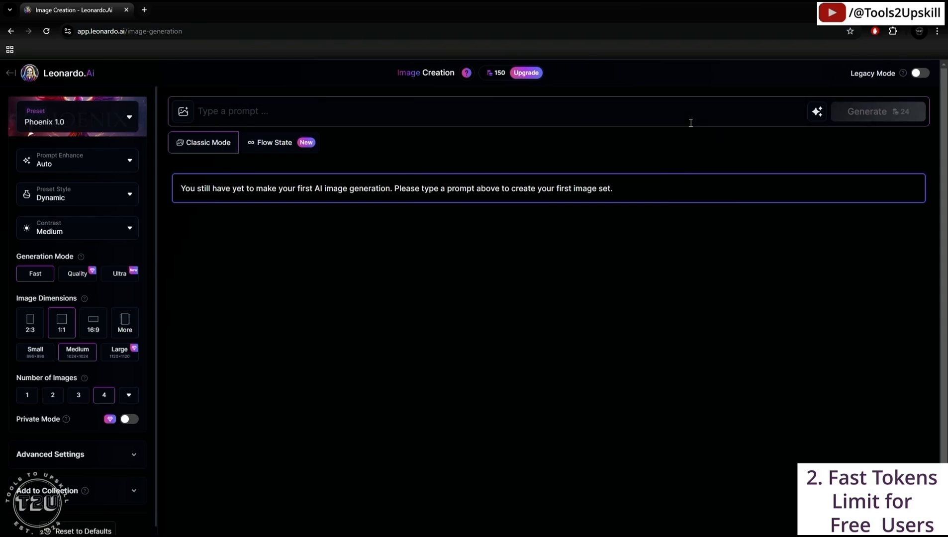
pyautogui.click(497, 74)
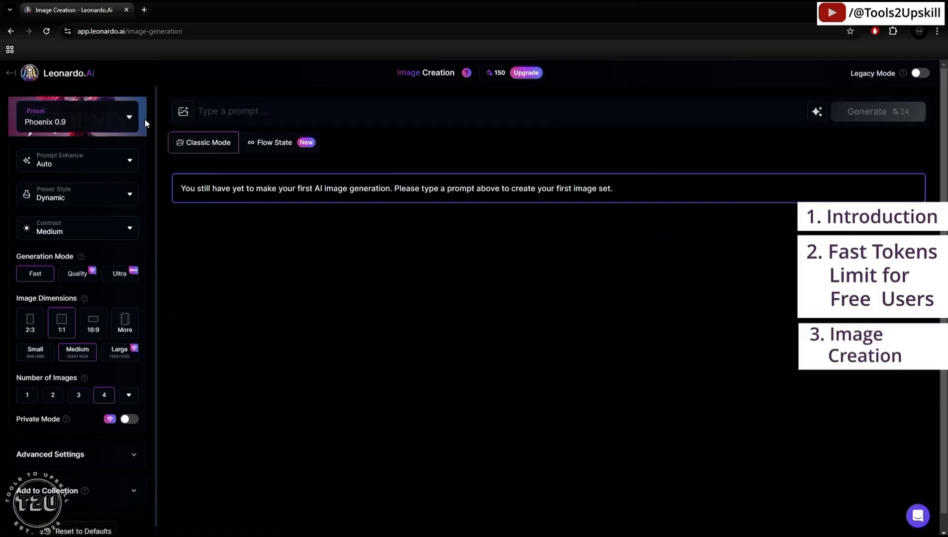
# - Choose the Phoenix 1.0 platform preset and close the preset gallery
pyautogui.click(130, 119)
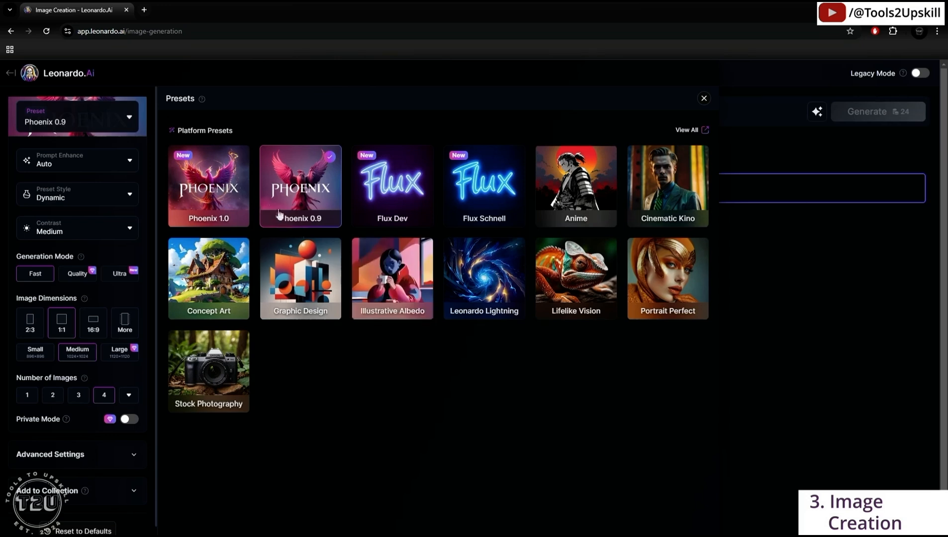
pyautogui.click(207, 173)
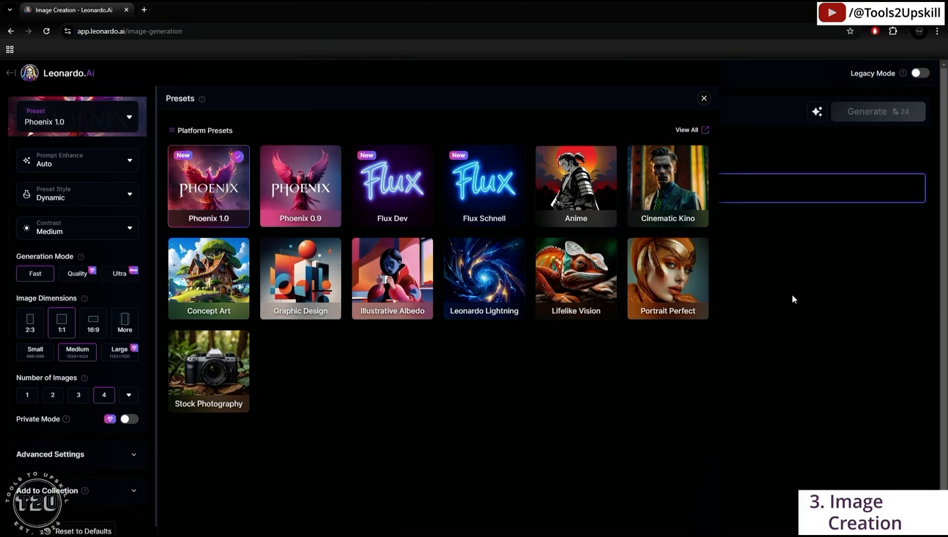
pyautogui.click(702, 98)
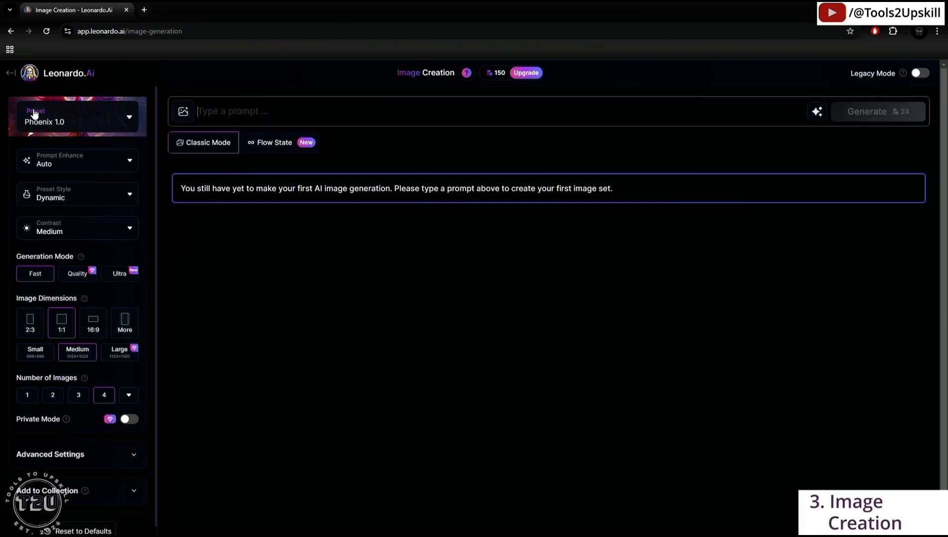
# - Set prompt enhancement to Automatic and the preset style to Creative
pyautogui.click(65, 162)
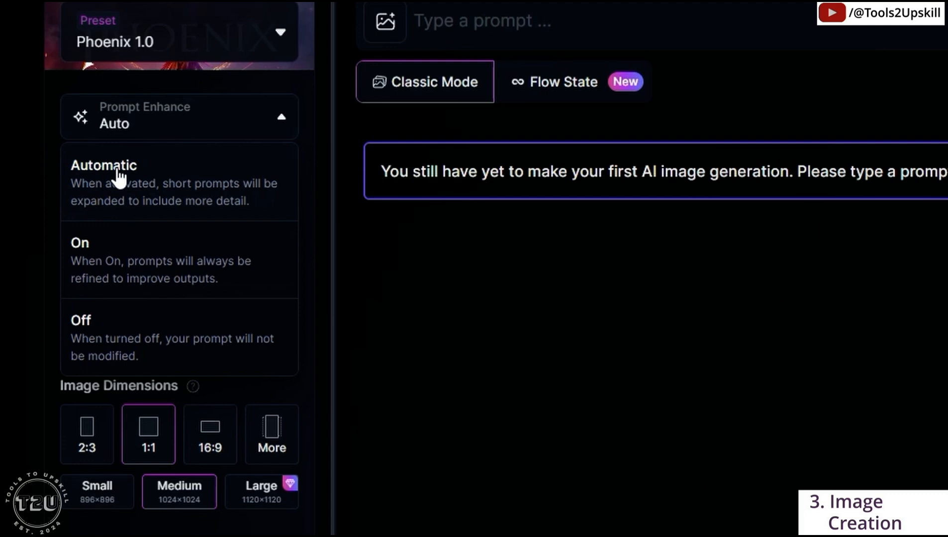
pyautogui.click(116, 214)
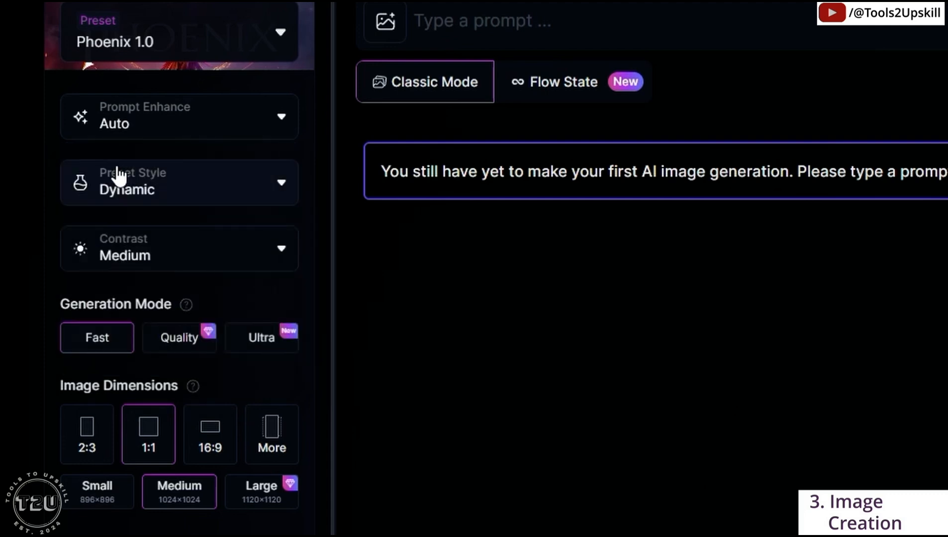
pyautogui.click(153, 191)
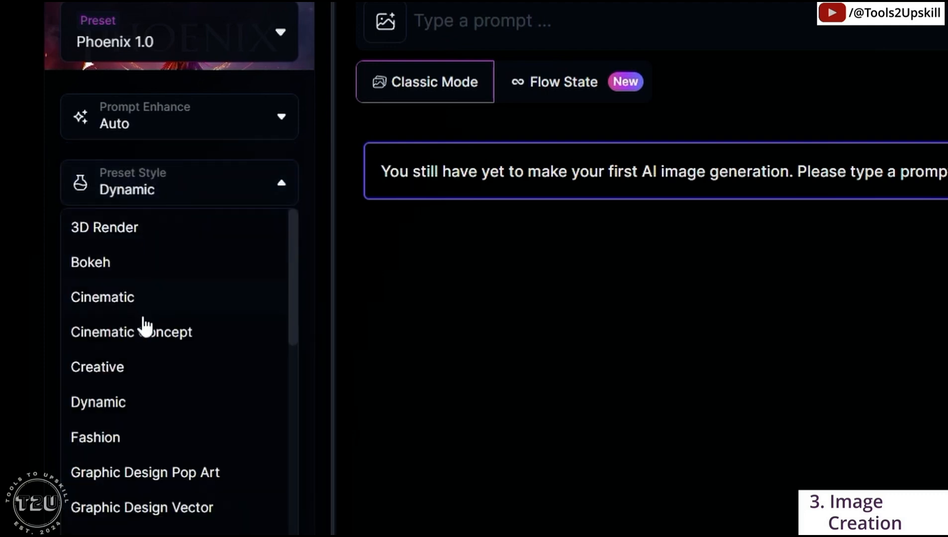
pyautogui.scroll(-10, 155, 364)
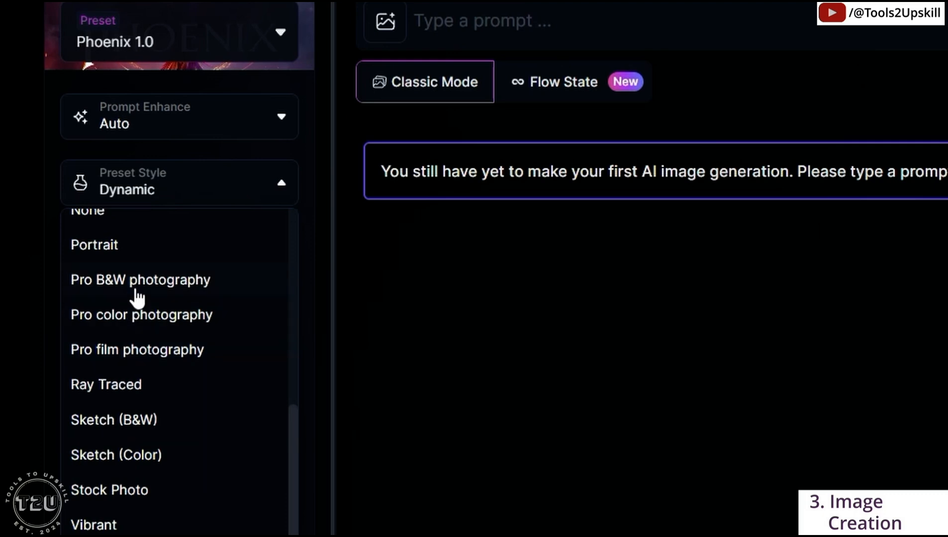
pyautogui.scroll(5, 110, 261)
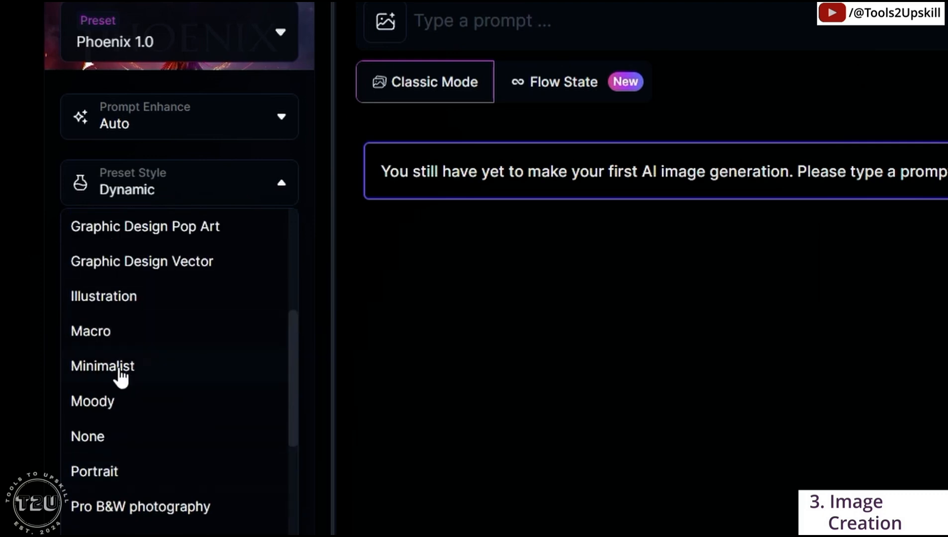
pyautogui.scroll(5, 118, 378)
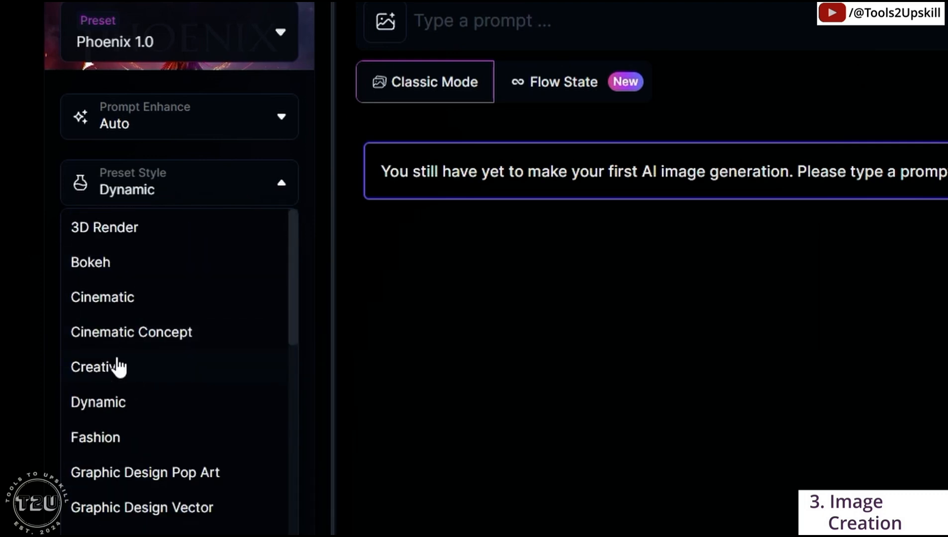
pyautogui.click(120, 366)
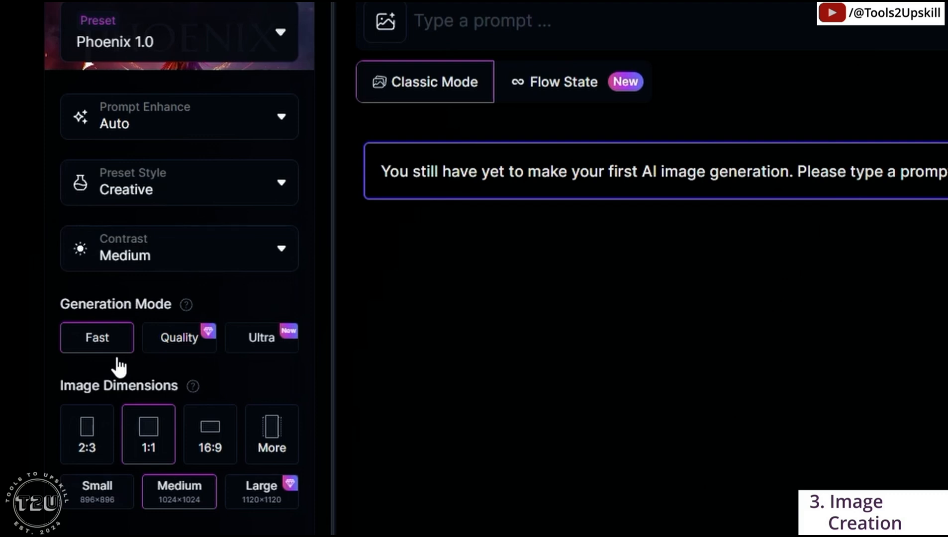
# - Set the contrast to Medium and the image dimensions to the 16:9 aspect ratio
pyautogui.click(139, 262)
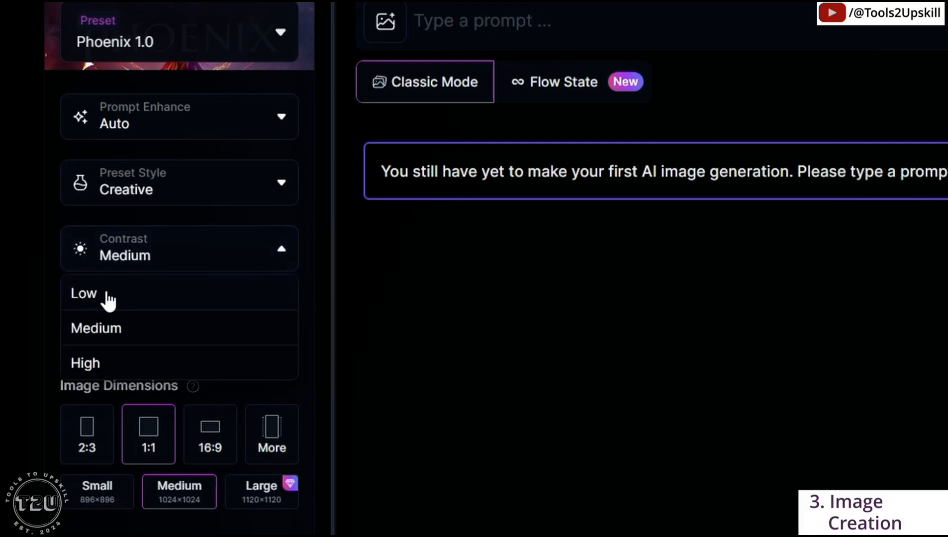
pyautogui.click(98, 332)
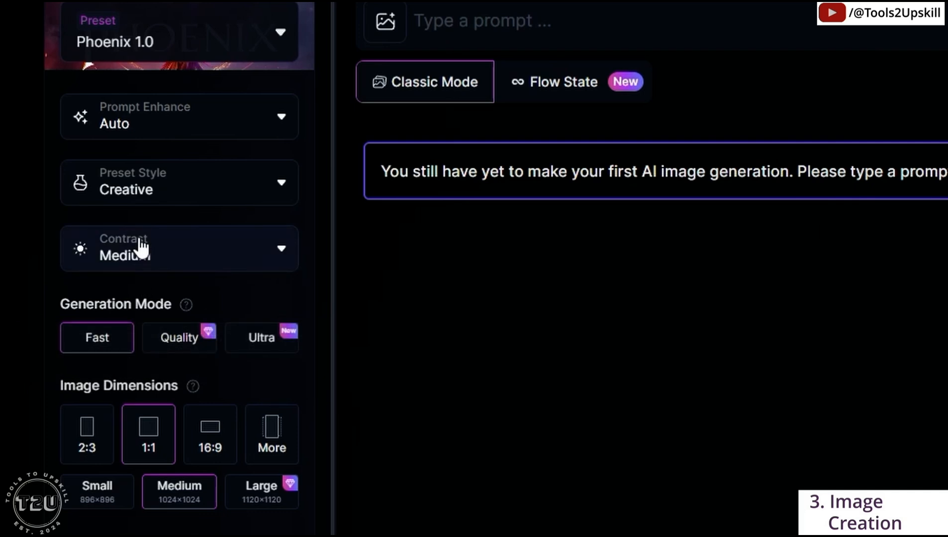
pyautogui.scroll(-5, 114, 307)
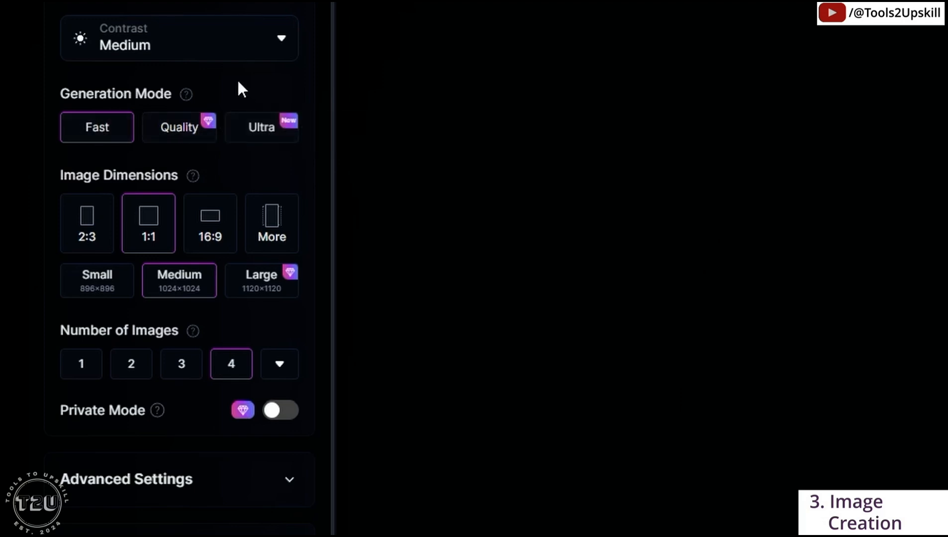
pyautogui.moveTo(188, 99)
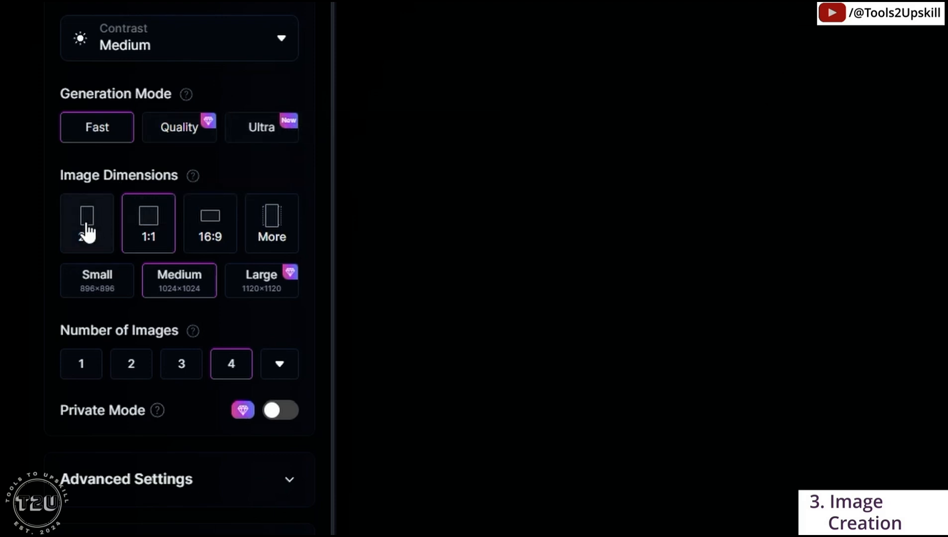
pyautogui.click(273, 223)
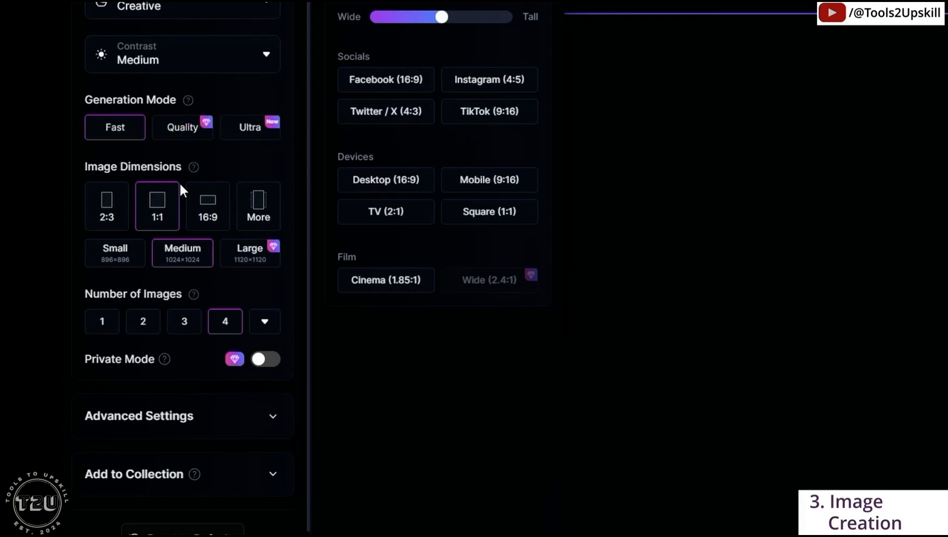
pyautogui.click(208, 211)
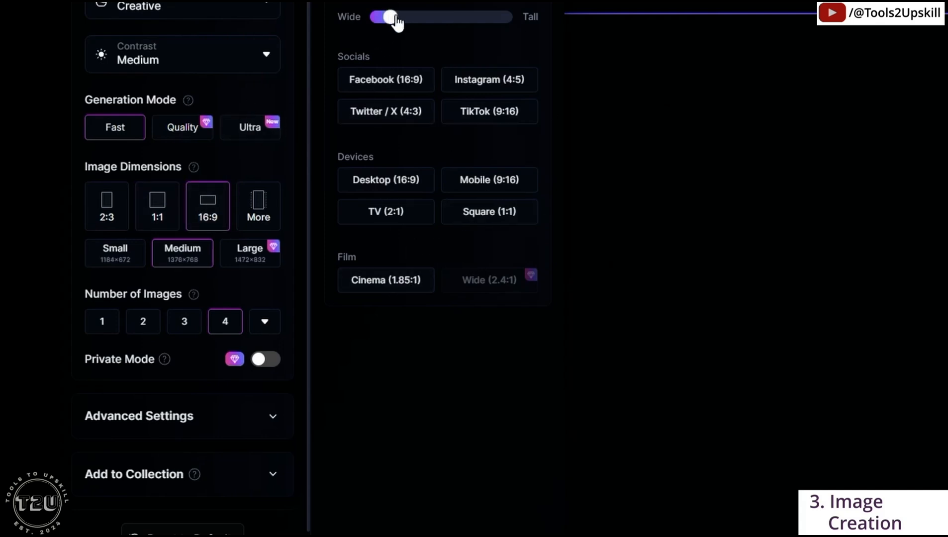
pyautogui.moveTo(396, 19)
pyautogui.mouseDown()
pyautogui.moveTo(501, 24)
pyautogui.moveTo(371, 19)
pyautogui.moveTo(394, 19)
pyautogui.mouseUp()
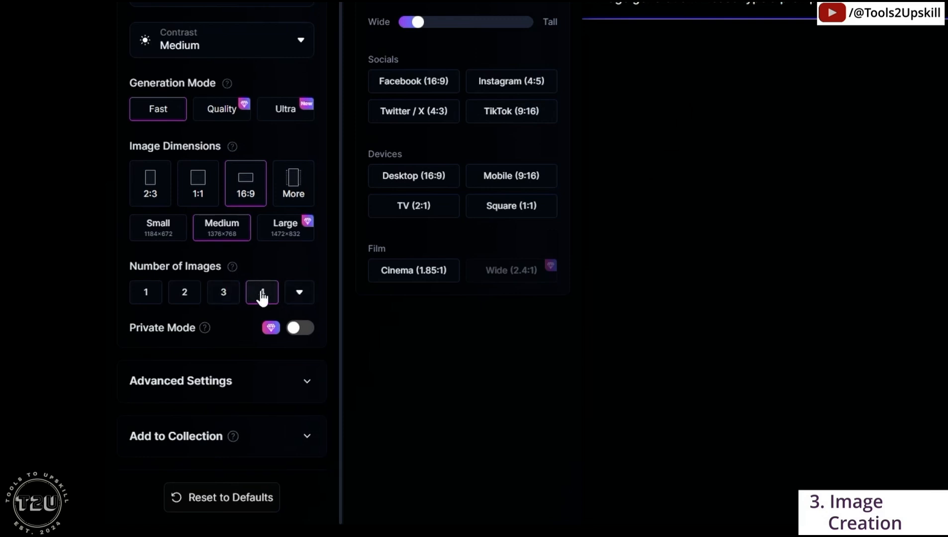
# - Expand the advanced settings and review the available models, keeping Leonardo Phoenix 1.0
pyautogui.moveTo(300, 330)
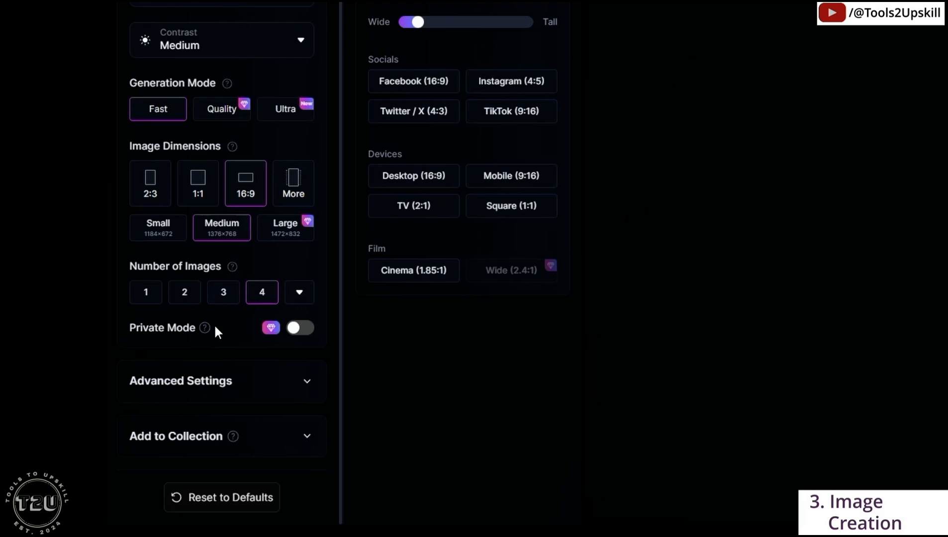
pyautogui.click(305, 386)
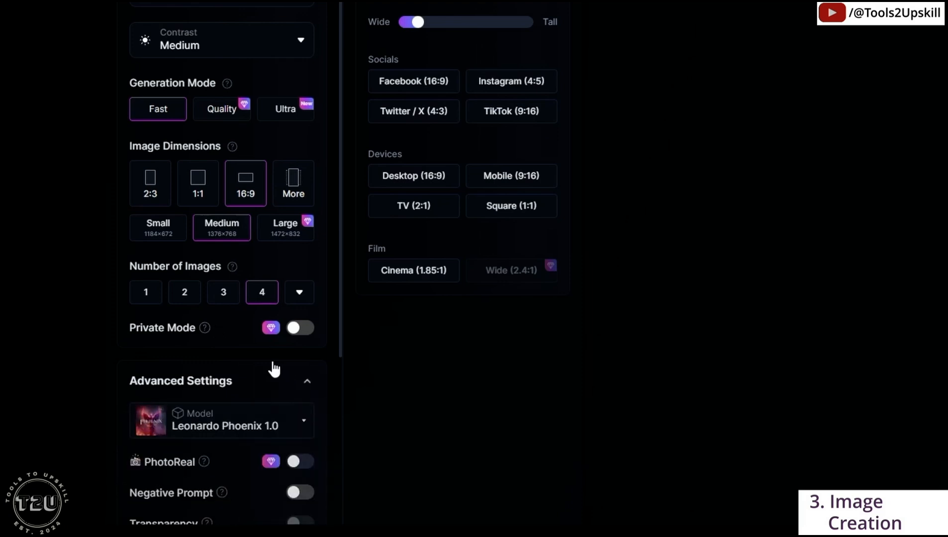
pyautogui.scroll(-5, 274, 369)
pyautogui.click(251, 189)
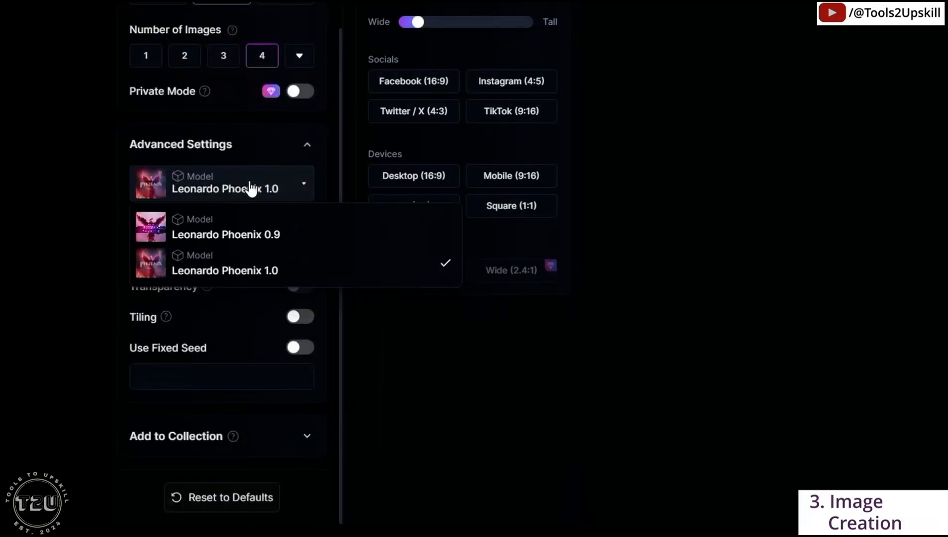
pyautogui.click(252, 191)
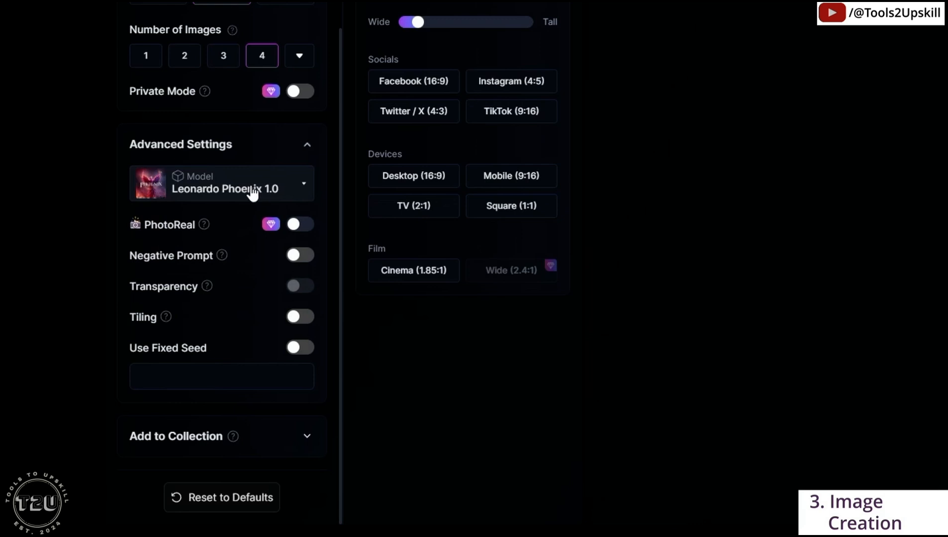
pyautogui.scroll(5, 228, 77)
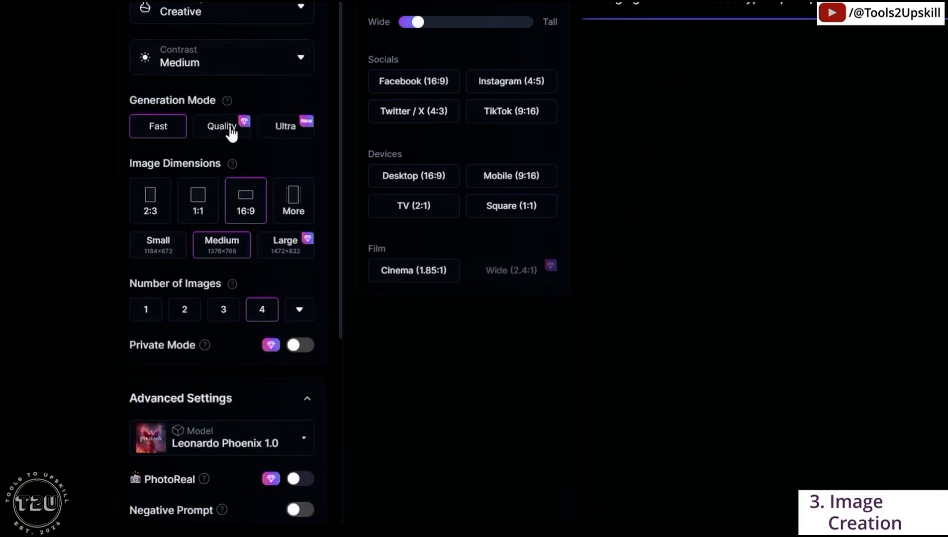
pyautogui.scroll(-5, 230, 133)
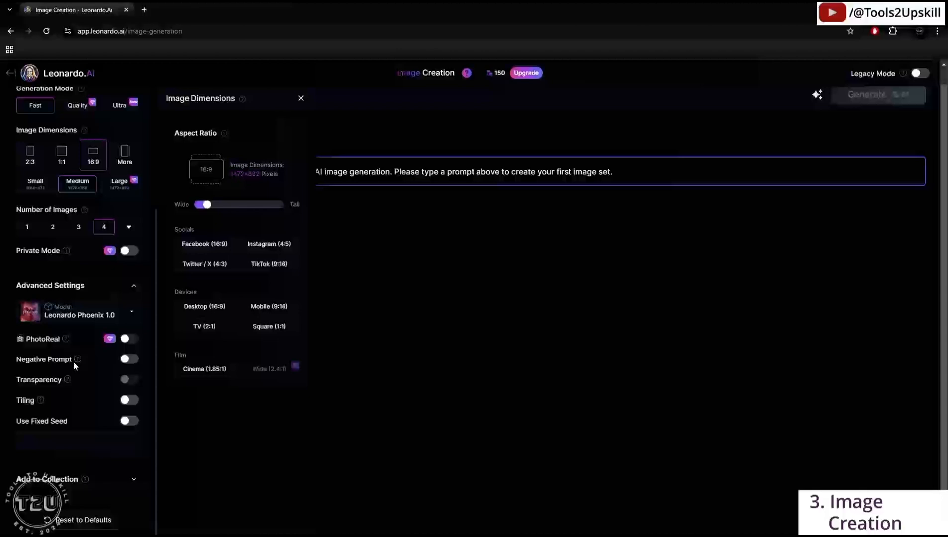
# - Enable the negative prompt, close the image dimensions options, and enter "cloud" as the content to exclude
pyautogui.click(126, 360)
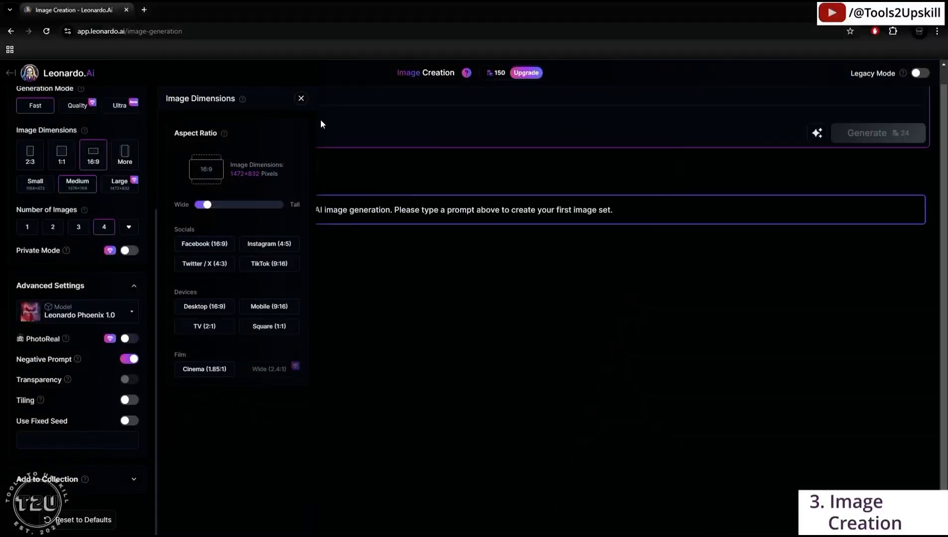
pyautogui.click(301, 98)
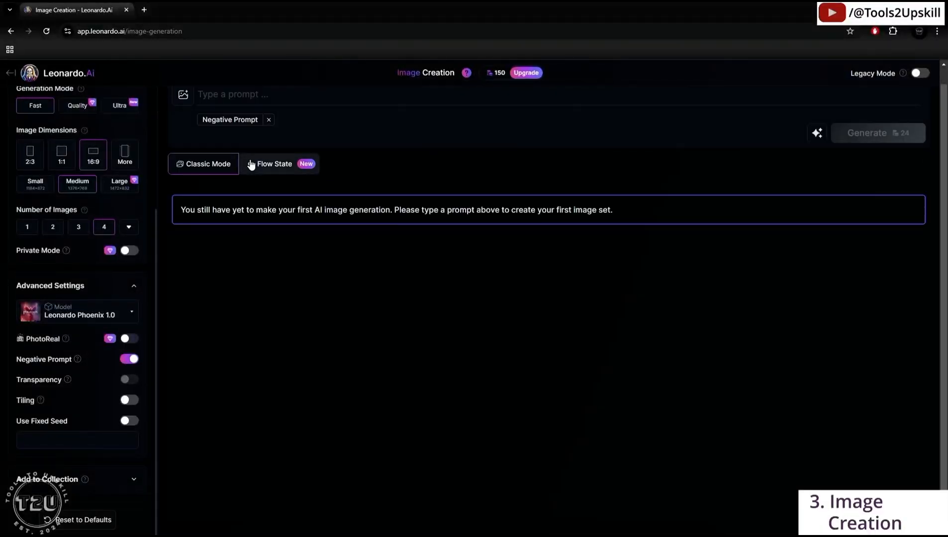
pyautogui.click(295, 128)
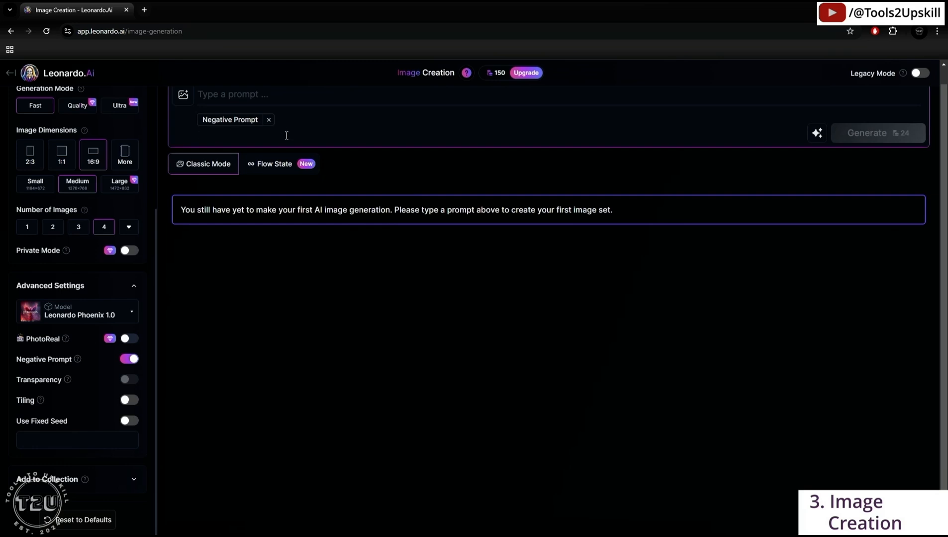
pyautogui.write('cloud')
pyautogui.click(198, 137)
pyautogui.write('no')
pyautogui.moveTo(208, 135); pyautogui.dragTo(198, 136)
# - Enter the prompt "A person sitting besides a bonfire by a serene lake amidst snow-clad mountains" and remove the negative prompt
pyautogui.click(247, 93)
pyautogui.press('super+v')
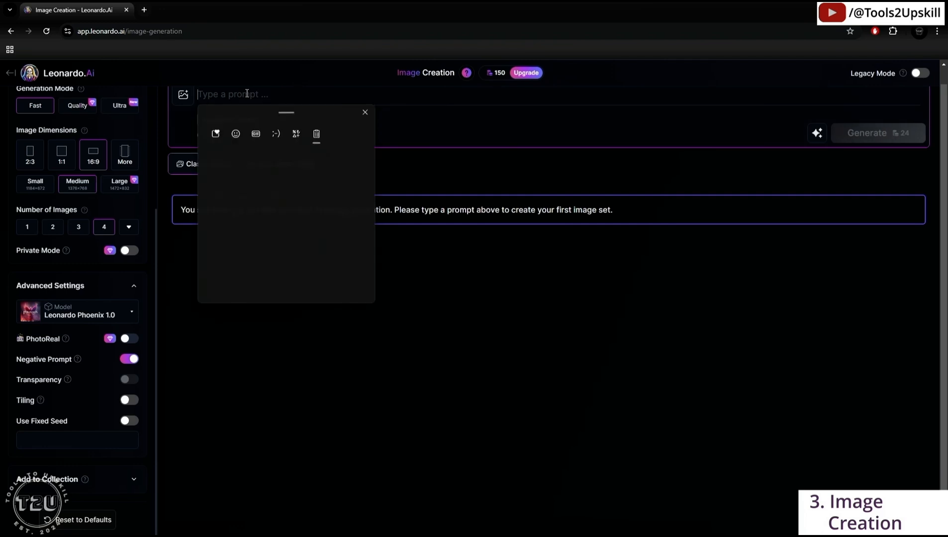
pyautogui.click(256, 190)
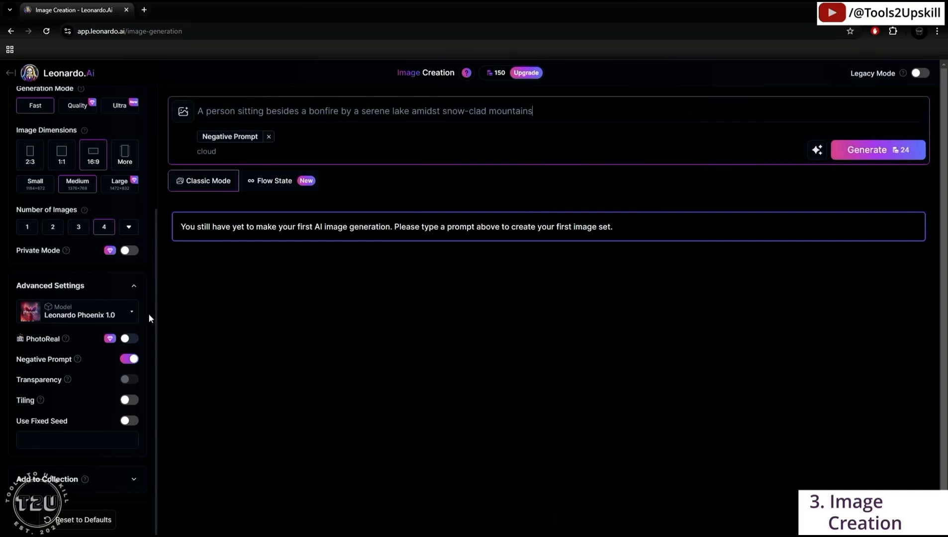
pyautogui.click(269, 136)
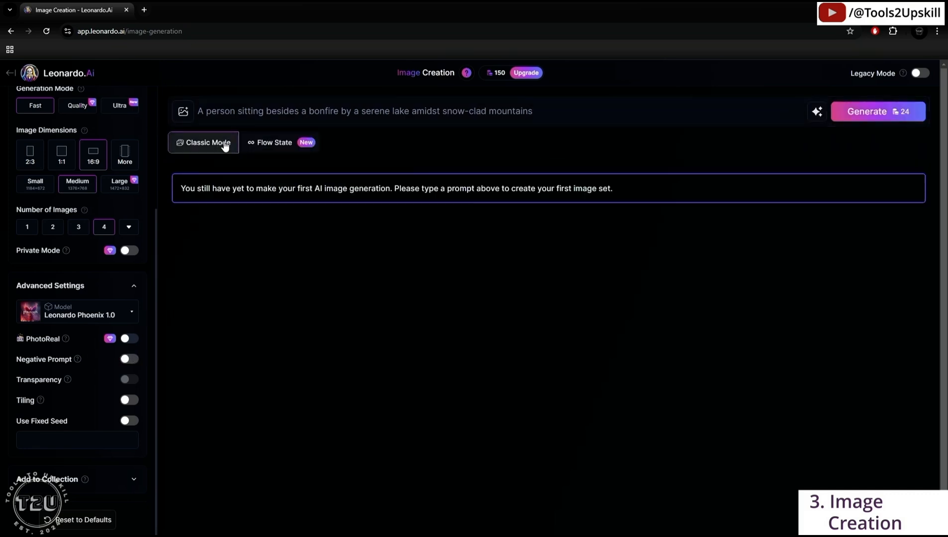
# - Review the Transparency, Tiling and Use Fixed Seed settings, and expand the Add to Collection options
pyautogui.moveTo(125, 379)
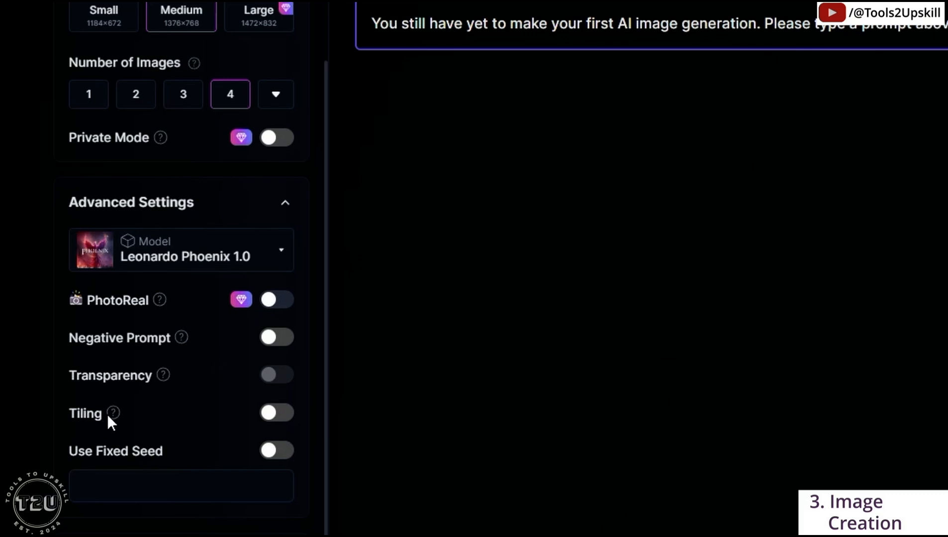
pyautogui.moveTo(113, 414)
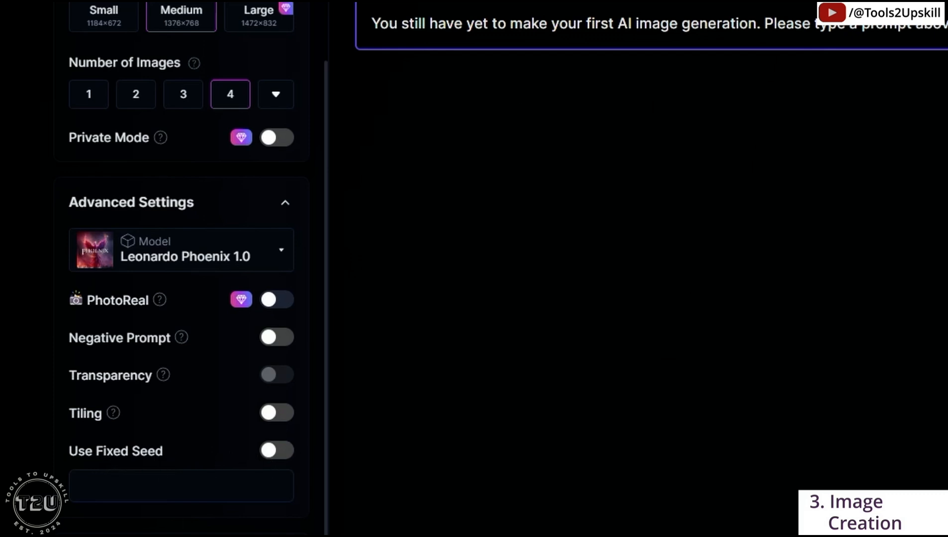
pyautogui.scroll(-3, 275, 428)
pyautogui.click(275, 438)
pyautogui.scroll(-4, 242, 393)
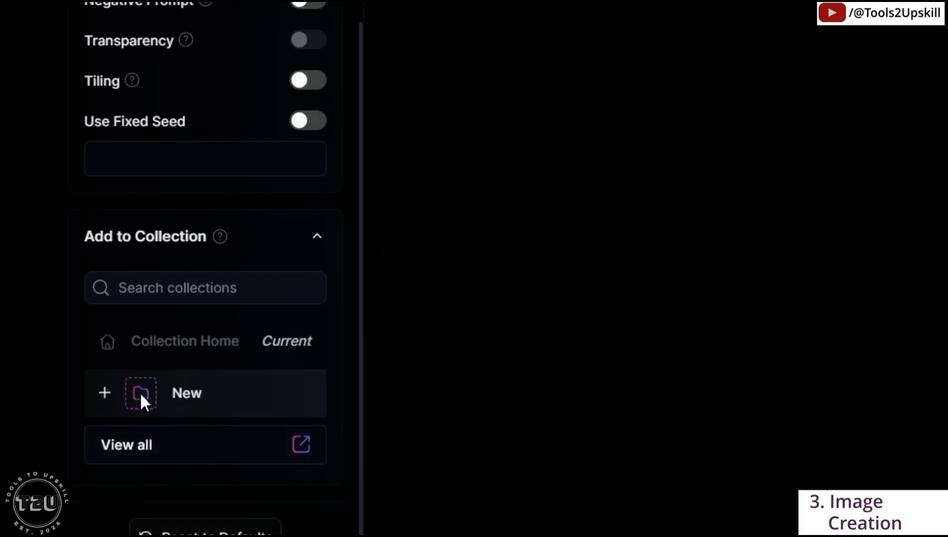
pyautogui.scroll(1, 204, 360)
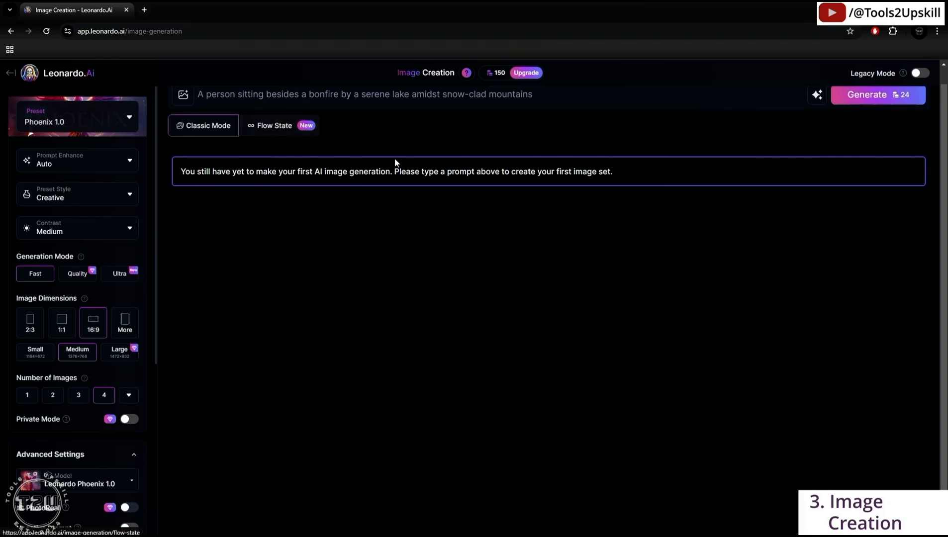
# - Generate four images from the lakeside bonfire prompt and check the Prompt Enhance options, keeping Auto
pyautogui.scroll(1, 396, 160)
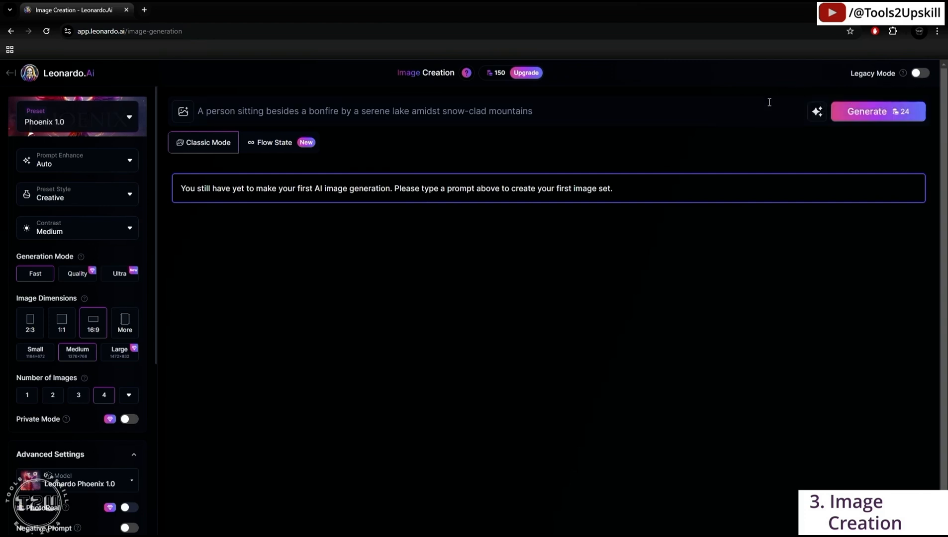
pyautogui.click(863, 113)
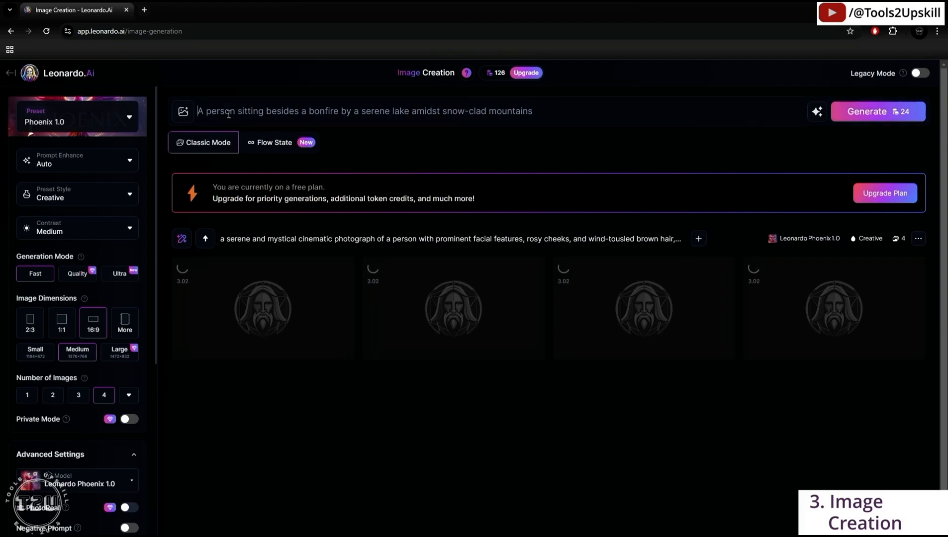
pyautogui.moveTo(198, 111); pyautogui.dragTo(533, 111)
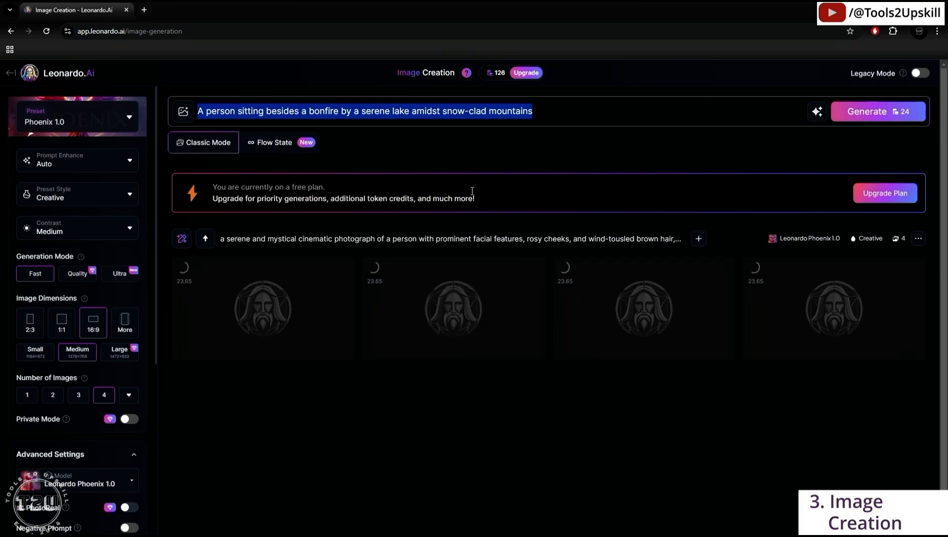
pyautogui.click(555, 111)
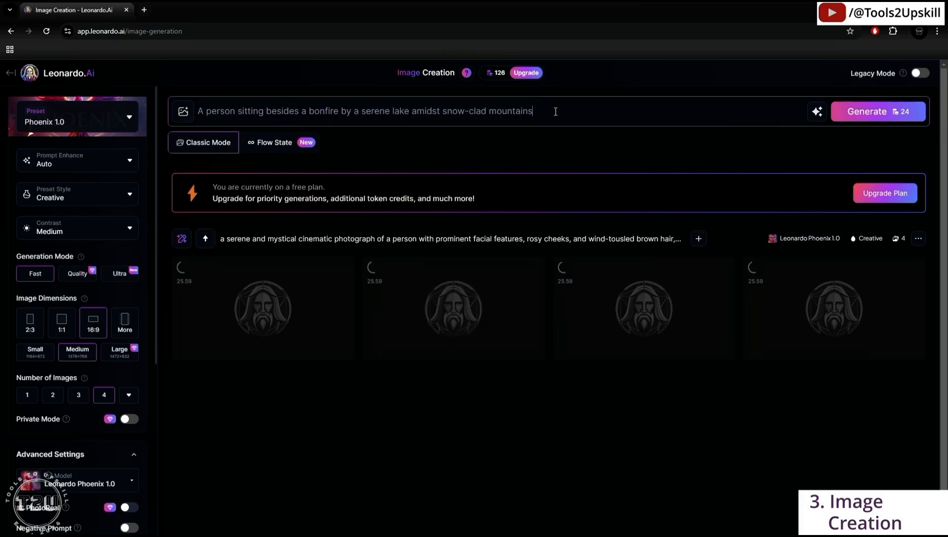
pyautogui.click(77, 165)
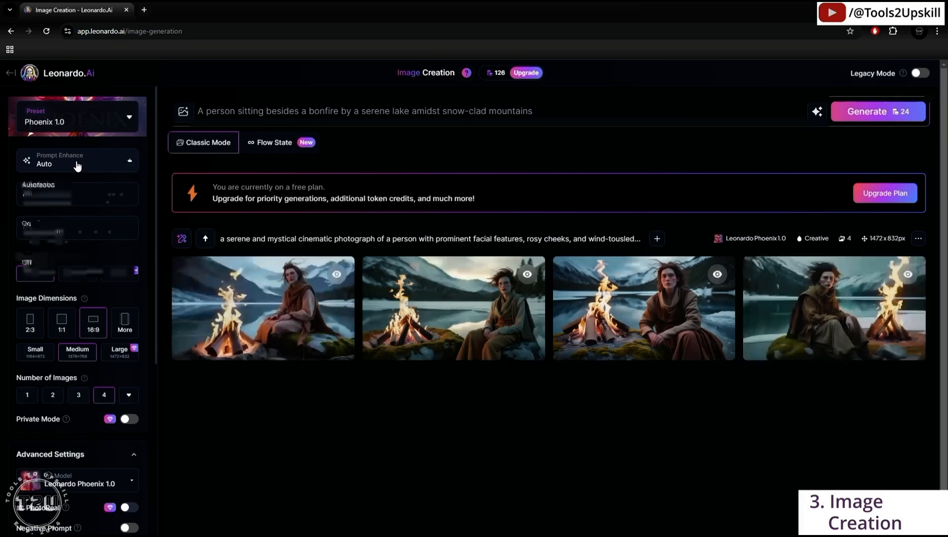
pyautogui.click(68, 182)
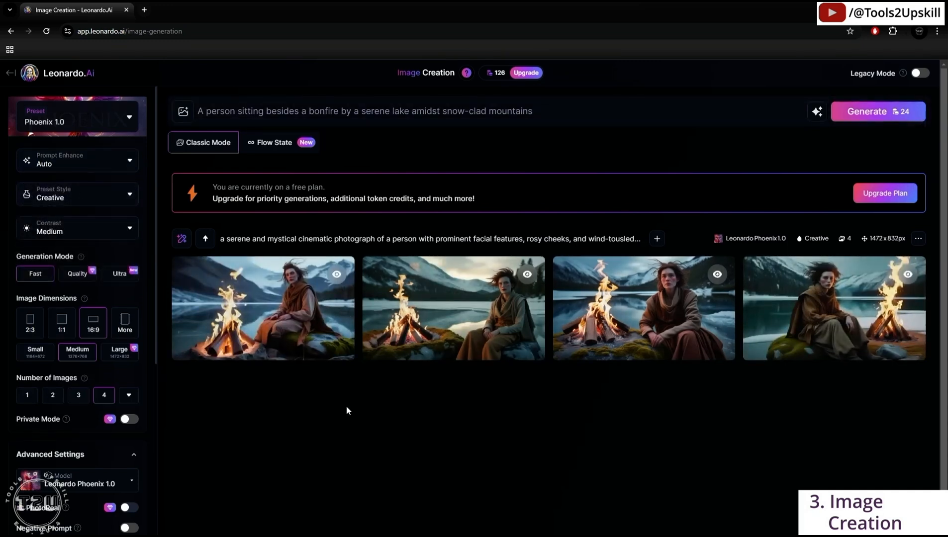
# - View each of the four generated bonfire images at full size, one after another
pyautogui.moveTo(258, 313)
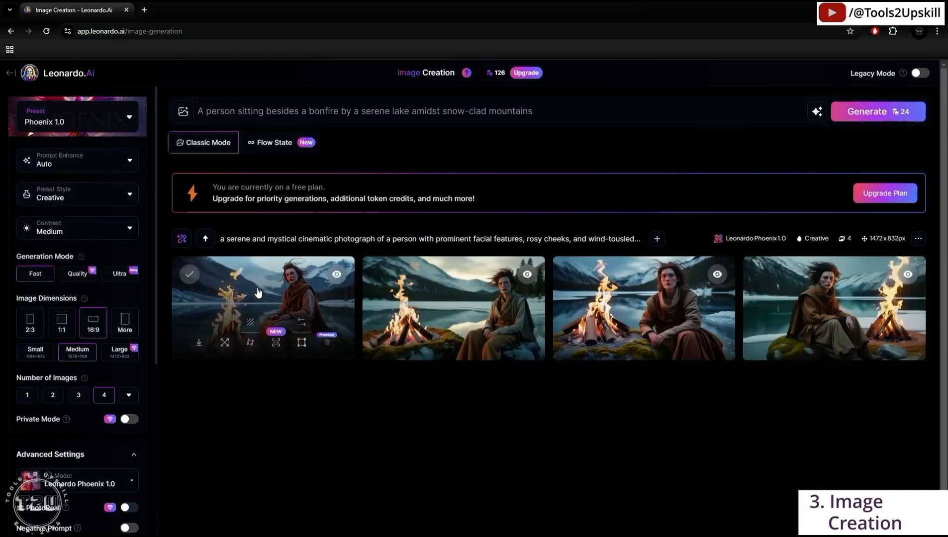
pyautogui.click(258, 293)
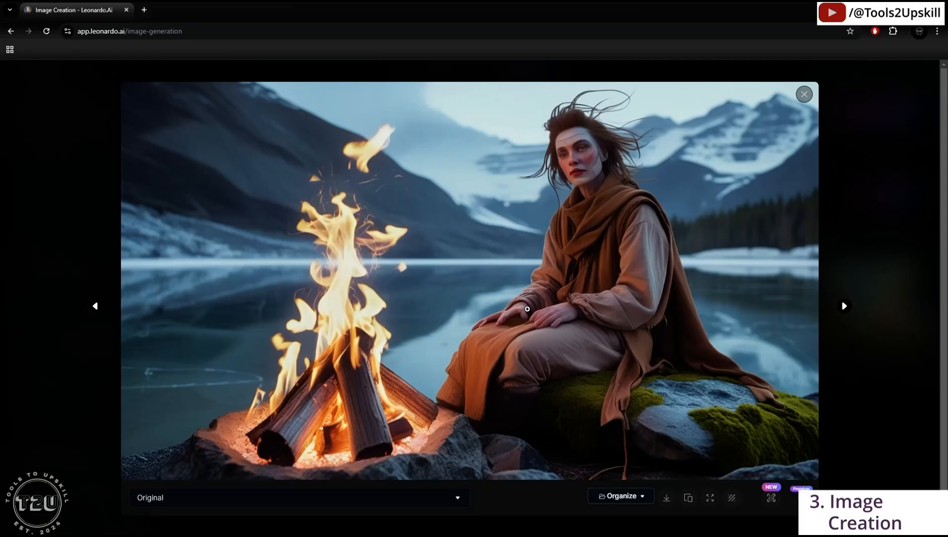
pyautogui.click(805, 97)
pyautogui.click(442, 283)
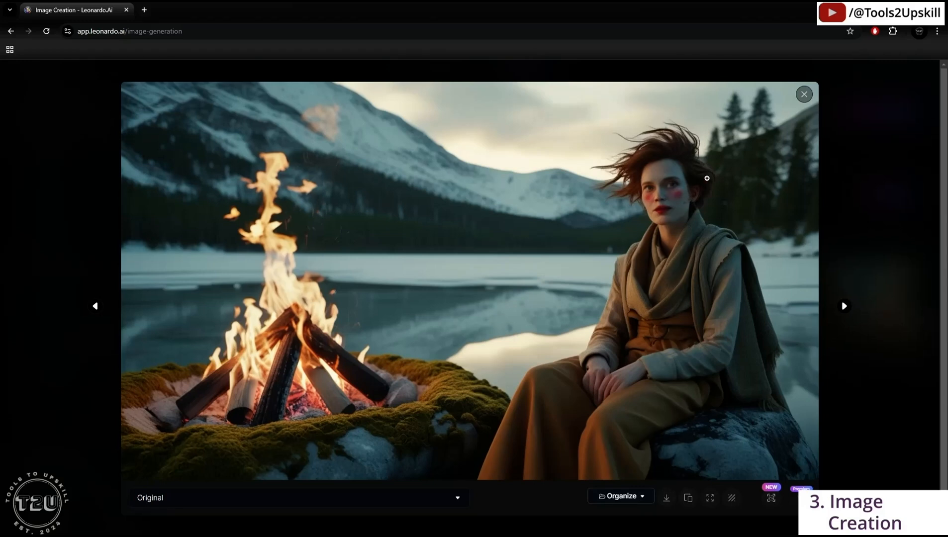
pyautogui.click(804, 94)
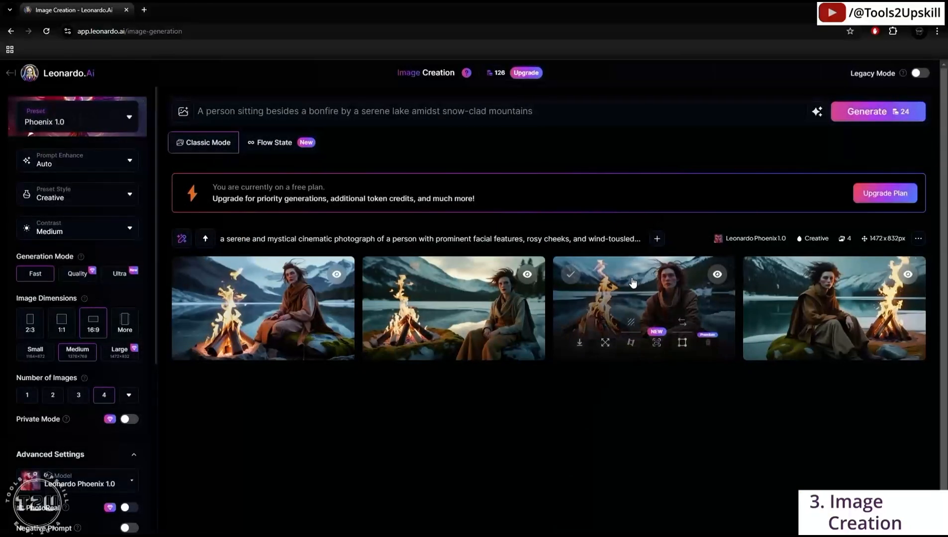
pyautogui.click(632, 282)
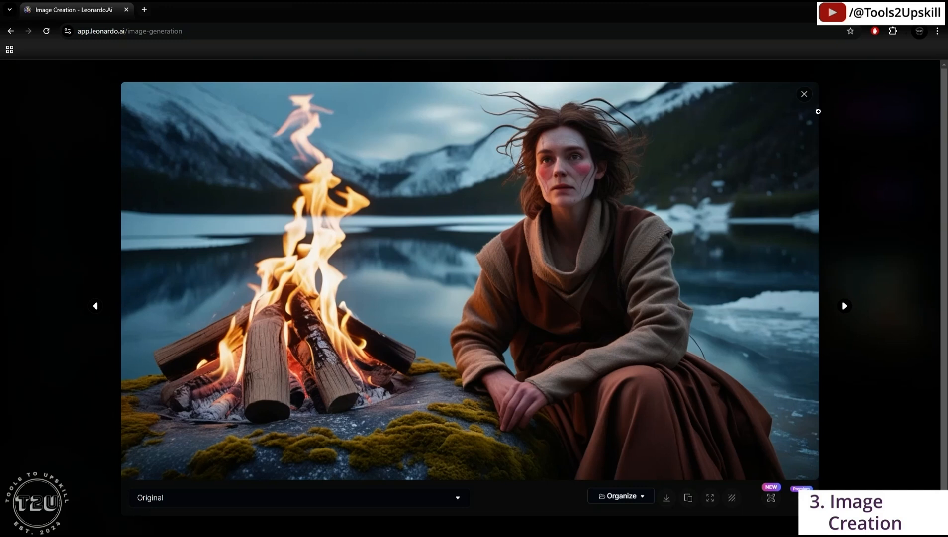
pyautogui.click(803, 94)
pyautogui.click(817, 278)
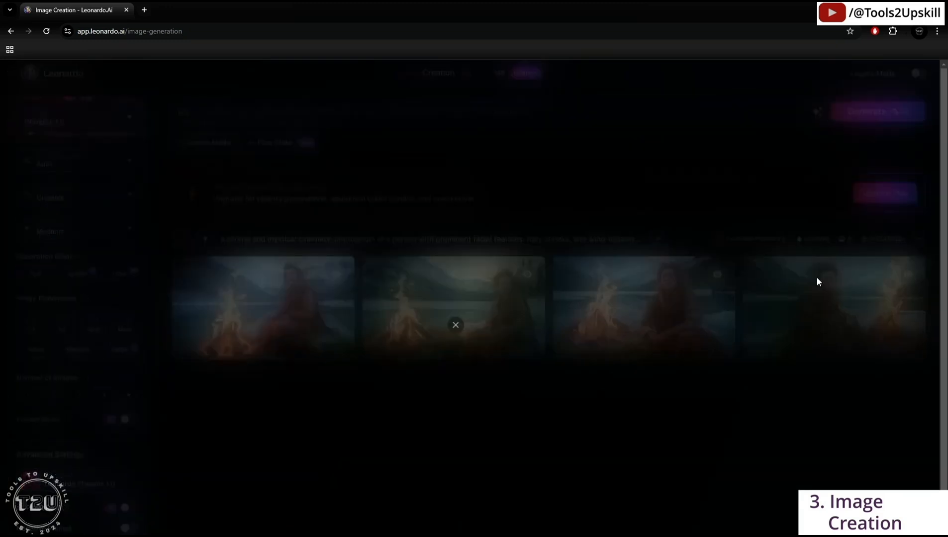
pyautogui.click(804, 94)
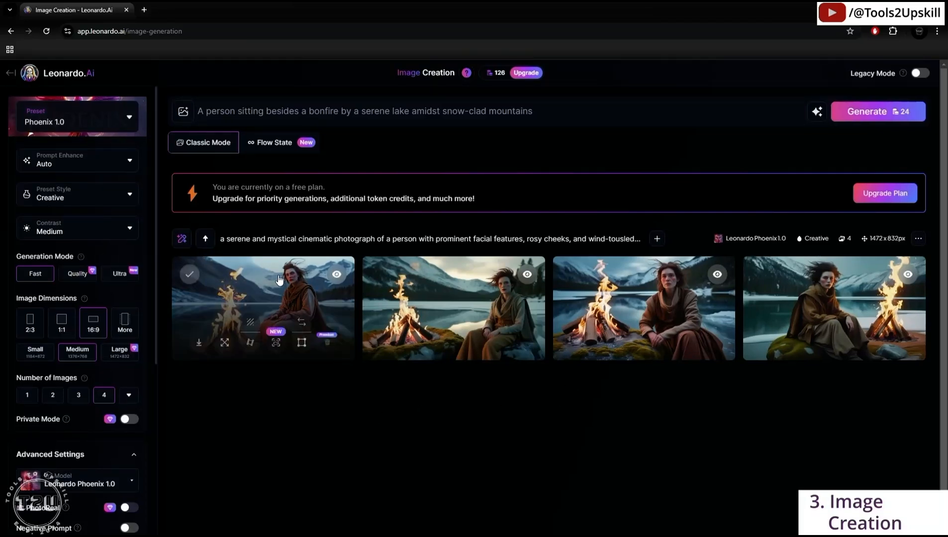
# - Re-examine the third and fourth generated images at full size, closing each preview
pyautogui.click(637, 294)
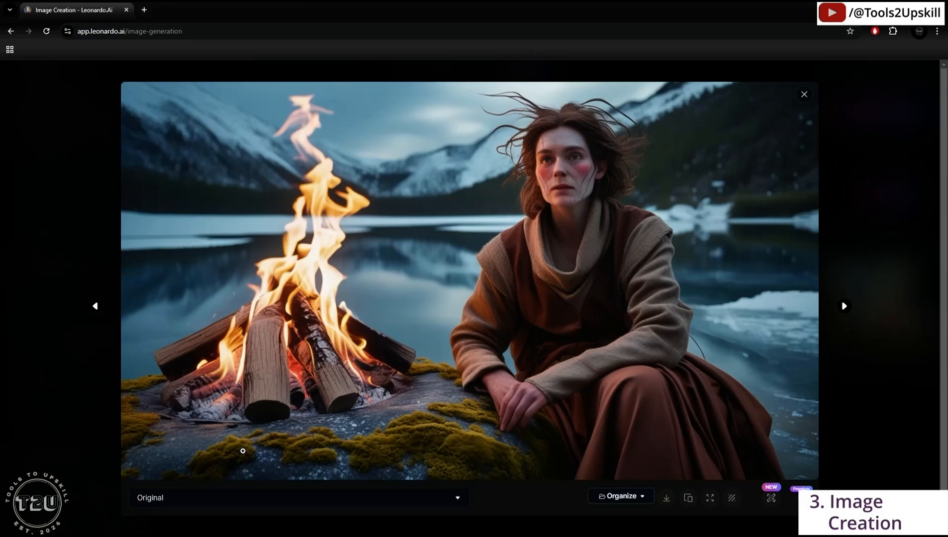
pyautogui.click(804, 95)
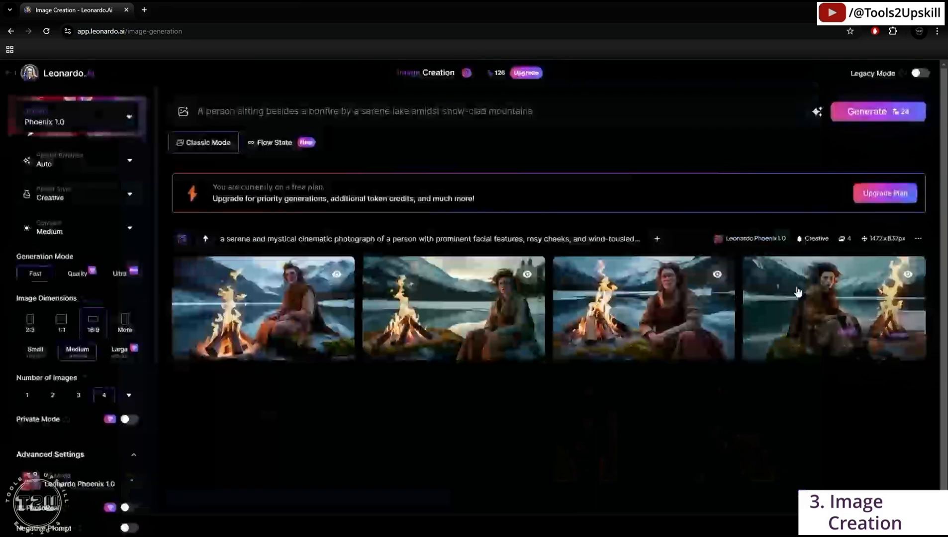
pyautogui.click(756, 296)
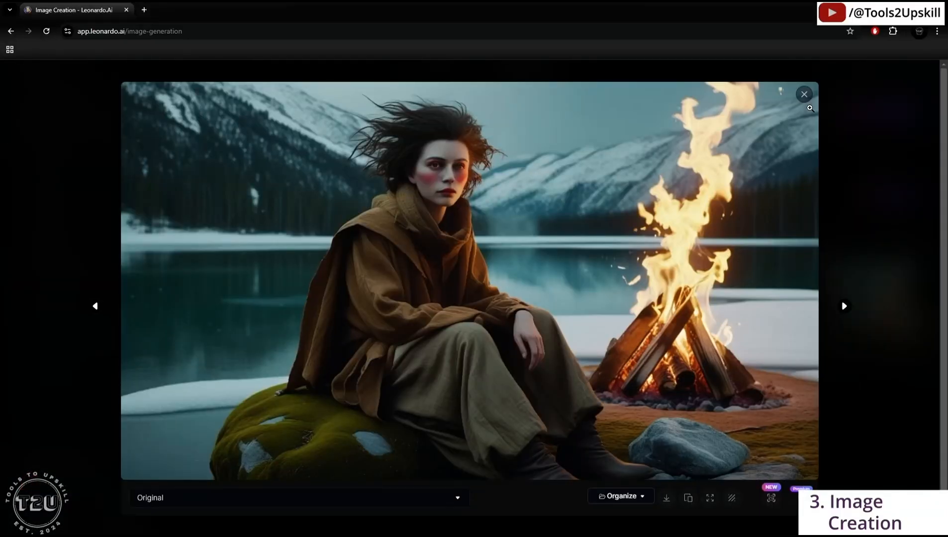
pyautogui.click(804, 94)
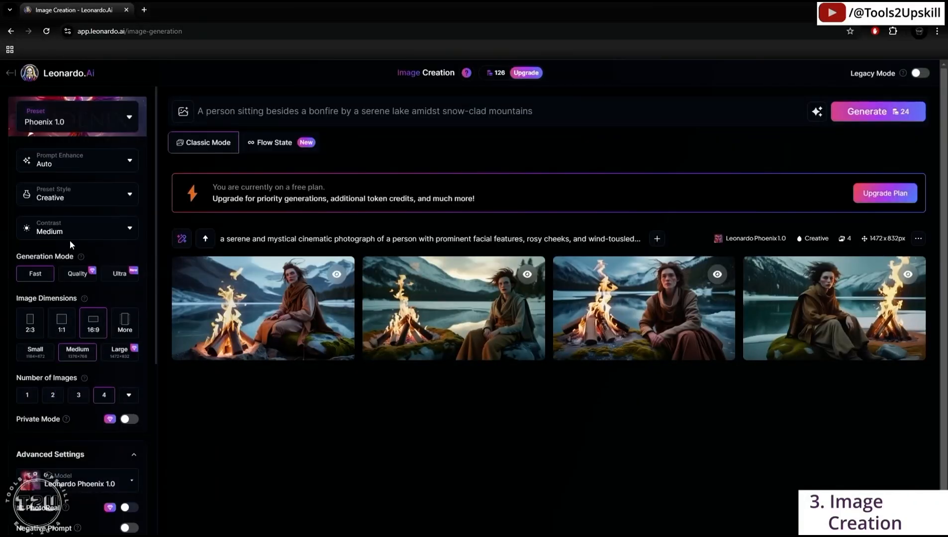
# - Enable the negative prompt, enter "grass, algae, moss" as the content to exclude, and generate a new set of images
pyautogui.scroll(-2, 64, 448)
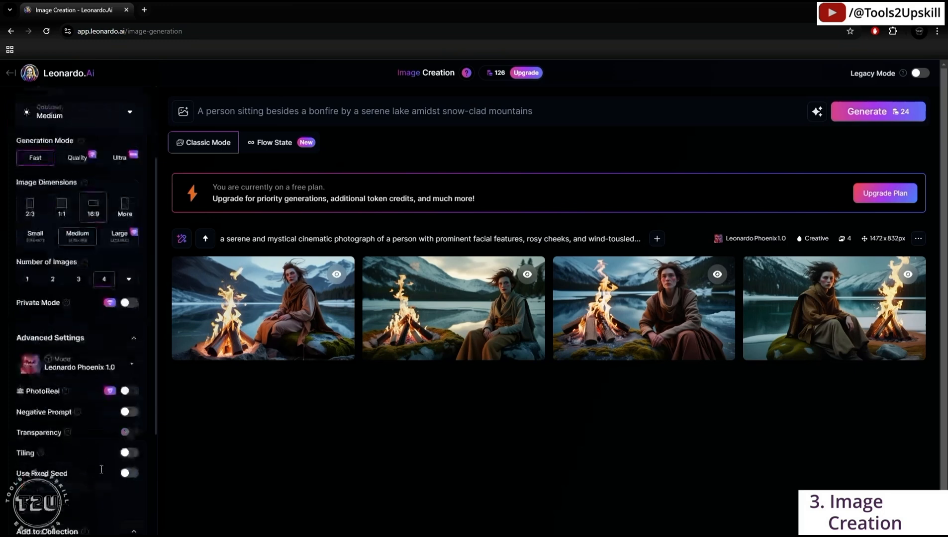
pyautogui.click(130, 411)
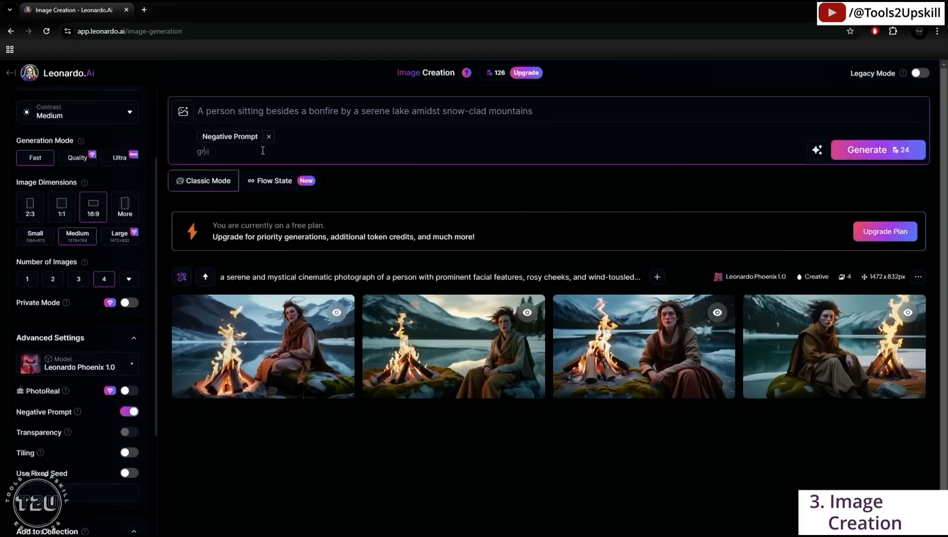
pyautogui.write('grass, algae, moss')
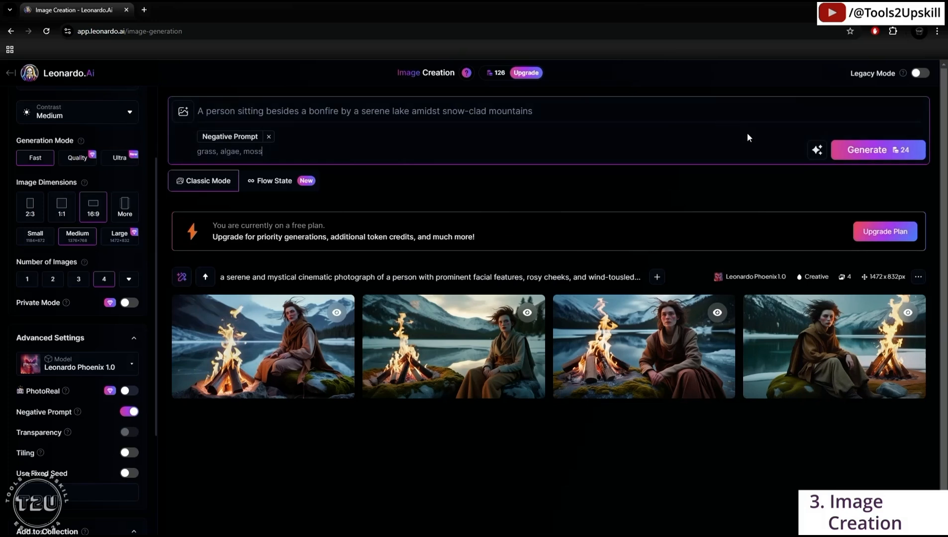
pyautogui.click(860, 153)
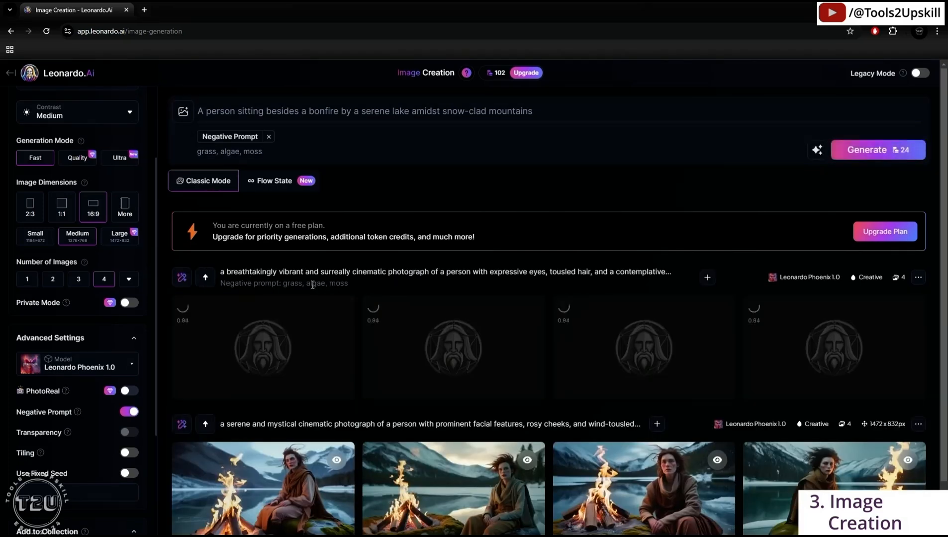
# - Copy the generation seed of the earlier image set, made without a negative prompt
pyautogui.scroll(-1, 568, 269)
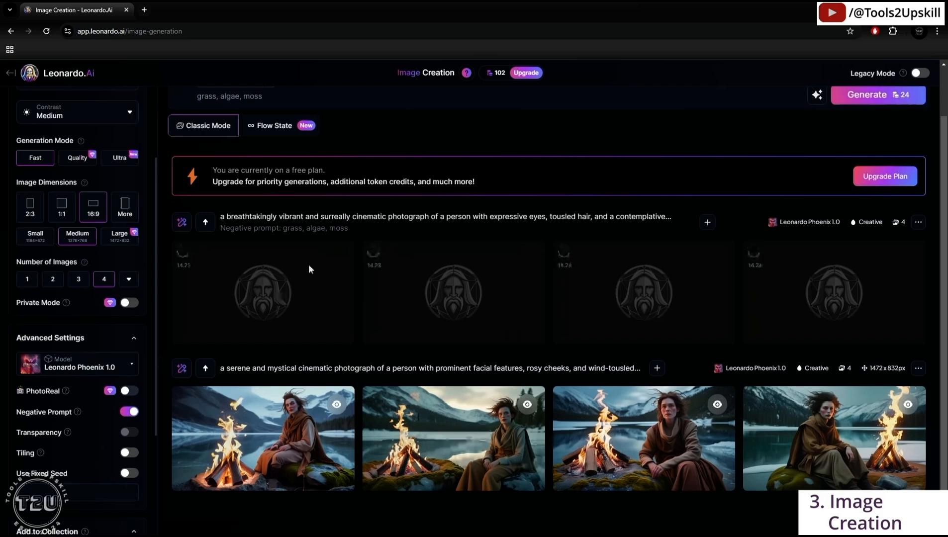
pyautogui.scroll(-3, 75, 437)
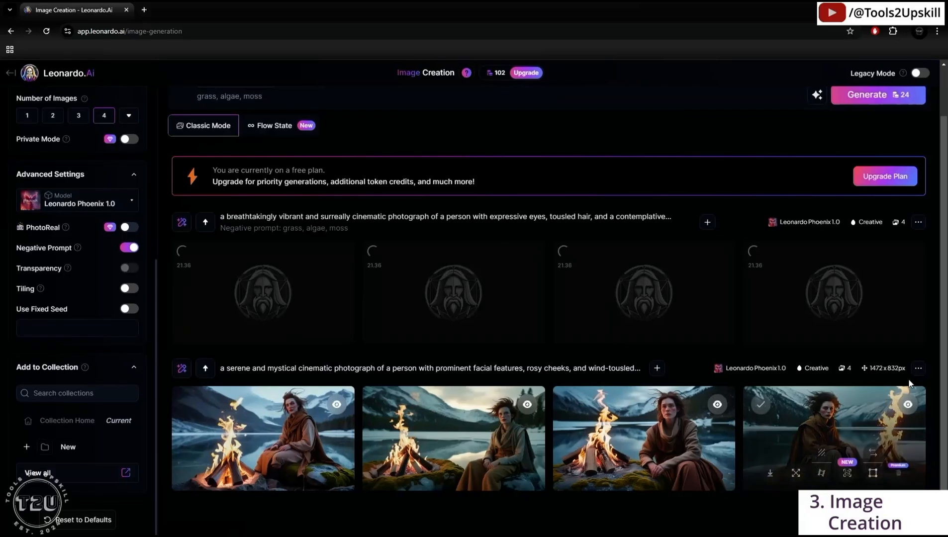
pyautogui.click(918, 368)
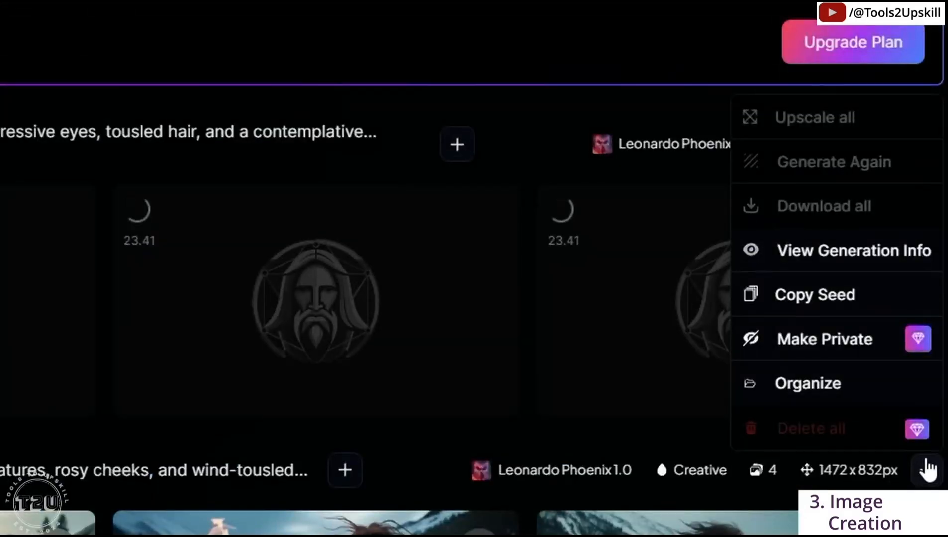
pyautogui.click(788, 297)
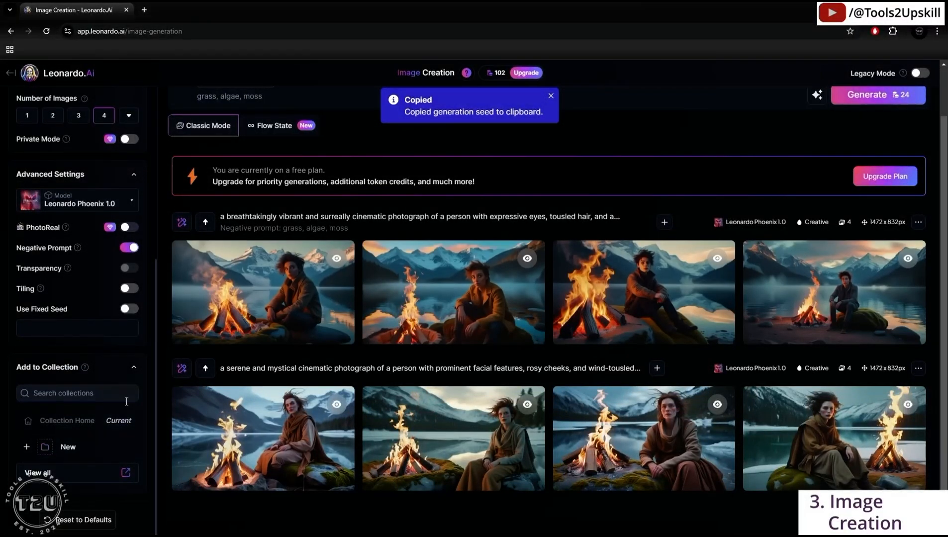
# - View each of the four images generated with the negative prompt at full size
pyautogui.moveTo(243, 306)
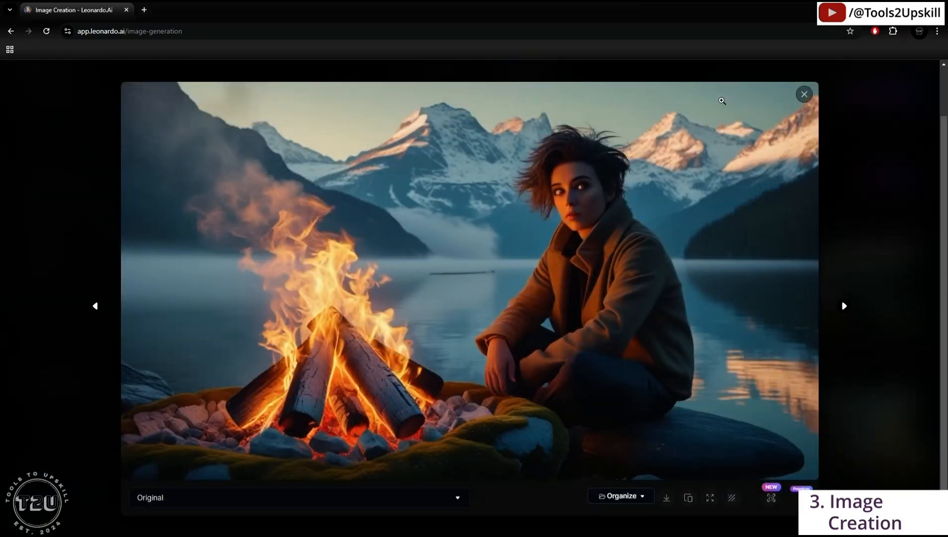
pyautogui.click(802, 94)
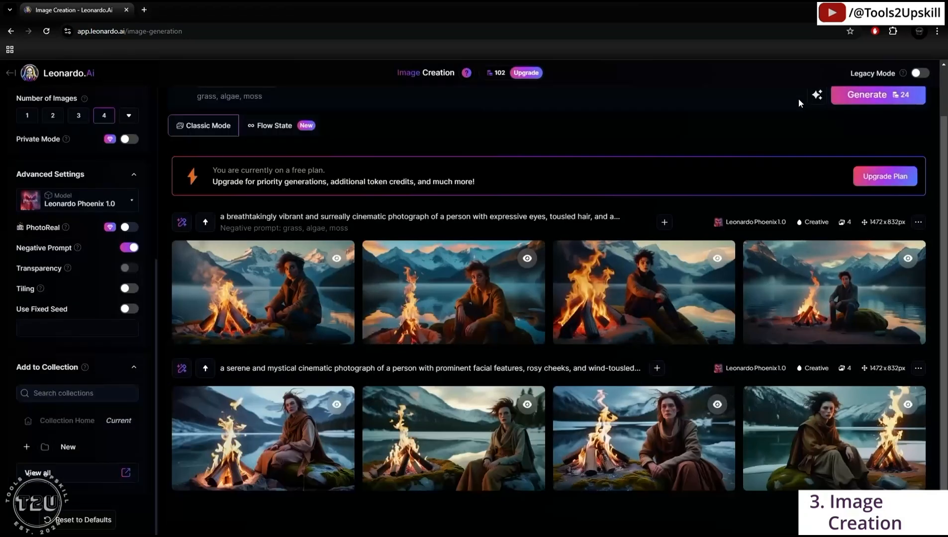
pyautogui.click(466, 275)
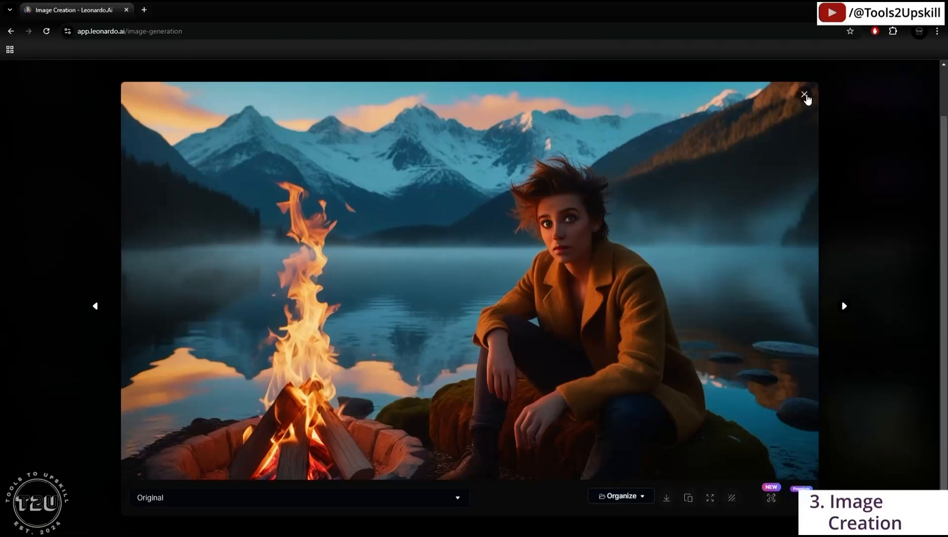
pyautogui.click(803, 94)
pyautogui.click(617, 292)
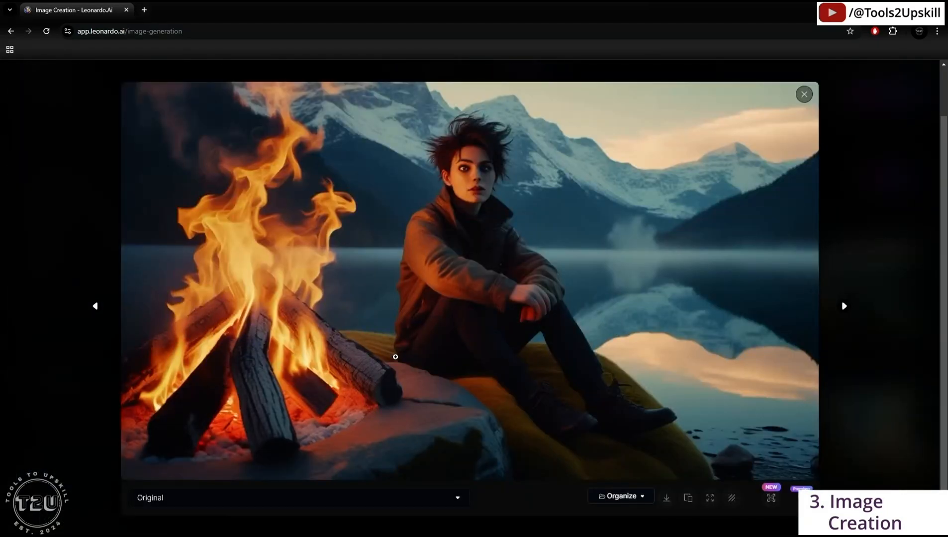
pyautogui.click(804, 95)
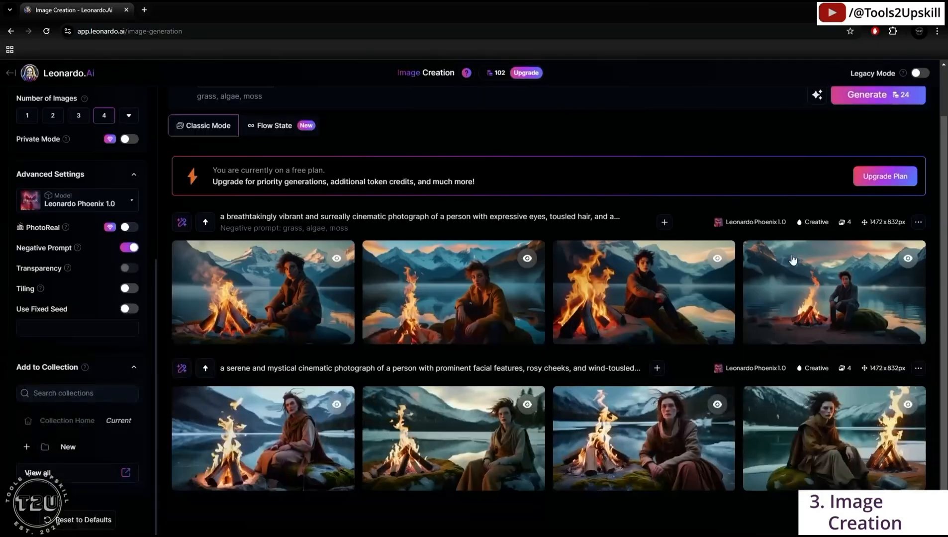
pyautogui.click(793, 270)
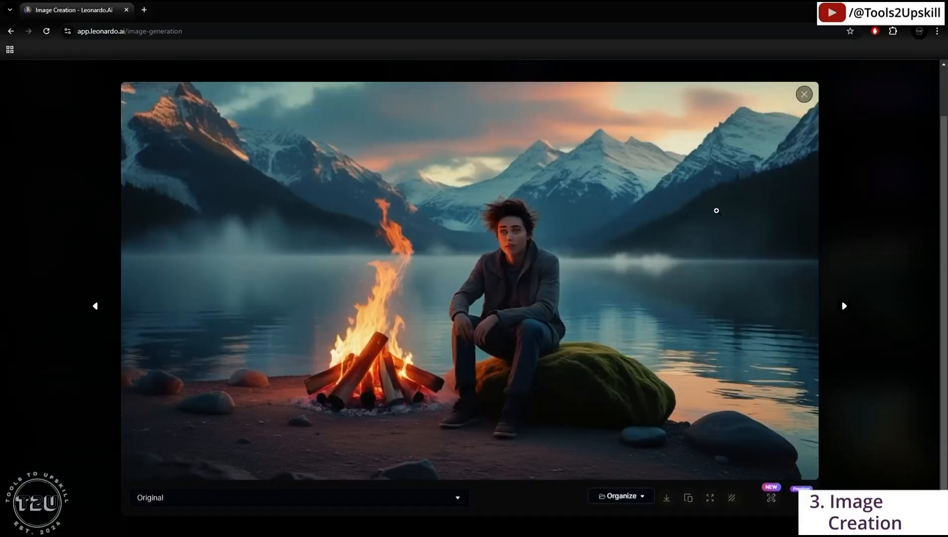
# - Copy the generation seed of the earlier image set, apply it as fixed seed 646262036, and turn Use Fixed Seed off again
pyautogui.press('Escape')
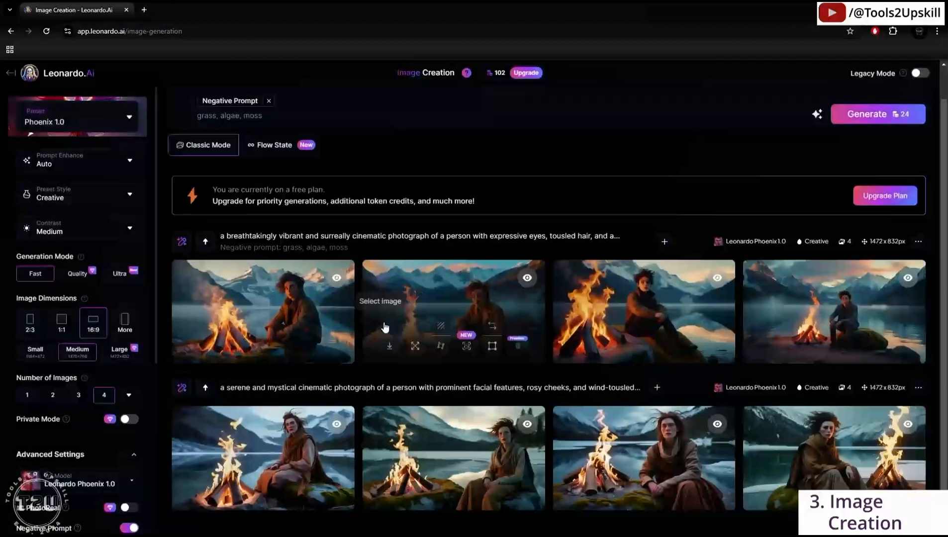
pyautogui.scroll(-1, 393, 343)
pyautogui.click(917, 370)
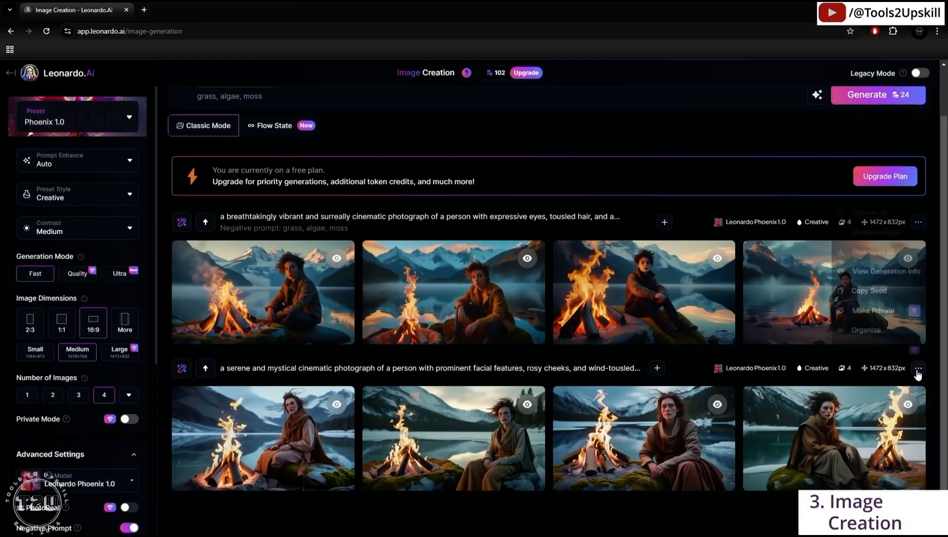
pyautogui.click(868, 290)
pyautogui.scroll(-3, 76, 463)
pyautogui.scroll(-2, 75, 462)
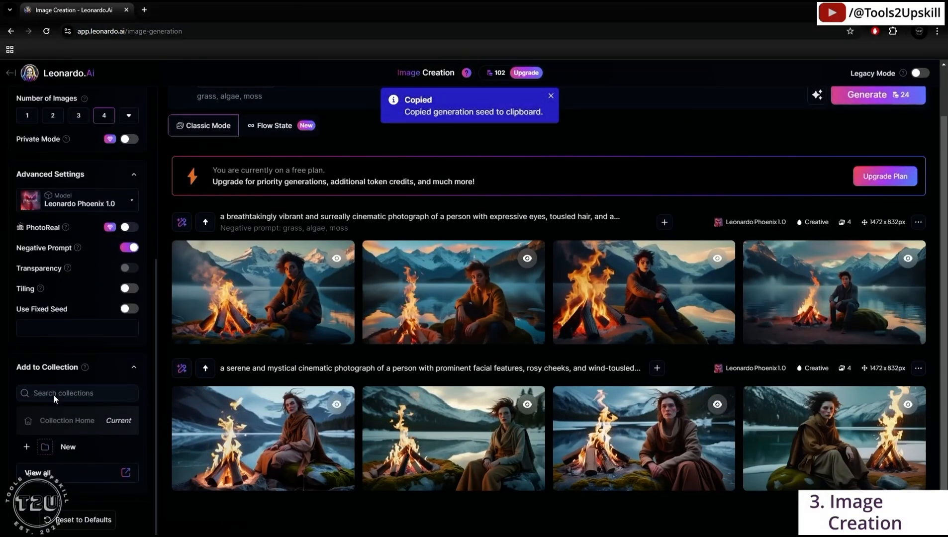
pyautogui.click(43, 322)
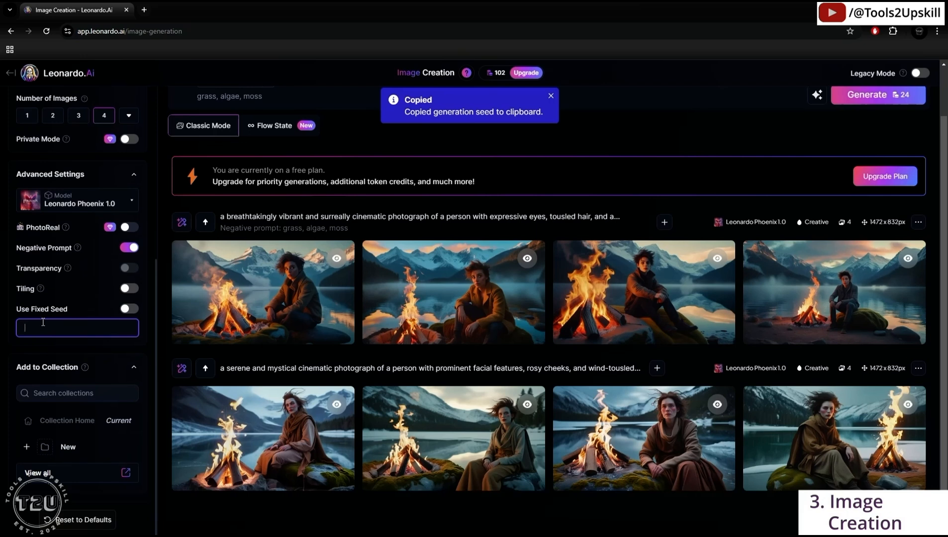
pyautogui.hotkey('ctrl', 'v')
pyautogui.moveTo(63, 328); pyautogui.dragTo(15, 332)
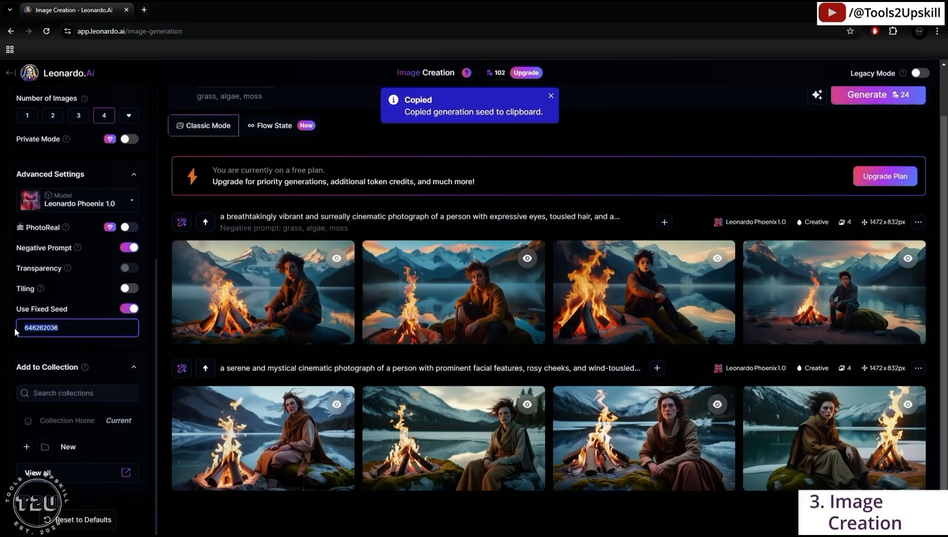
pyautogui.click(44, 329)
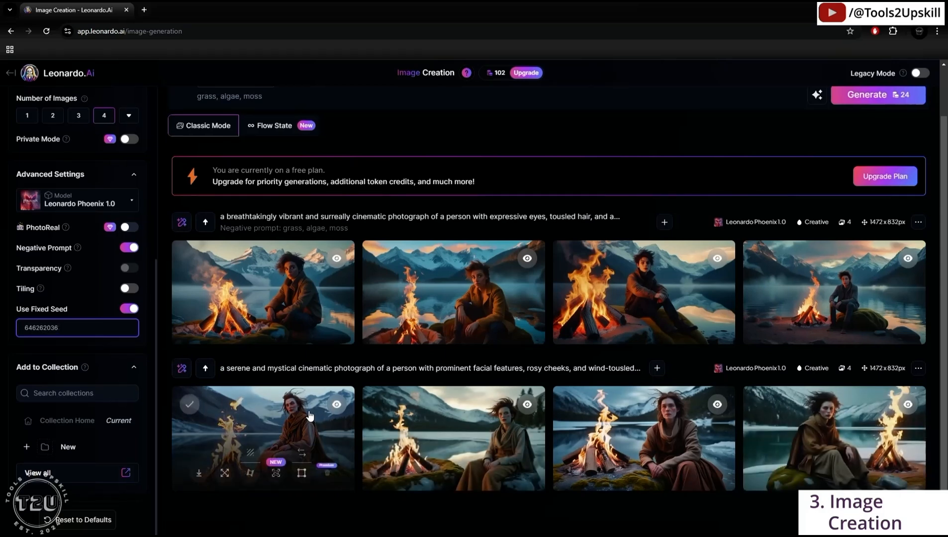
pyautogui.click(130, 309)
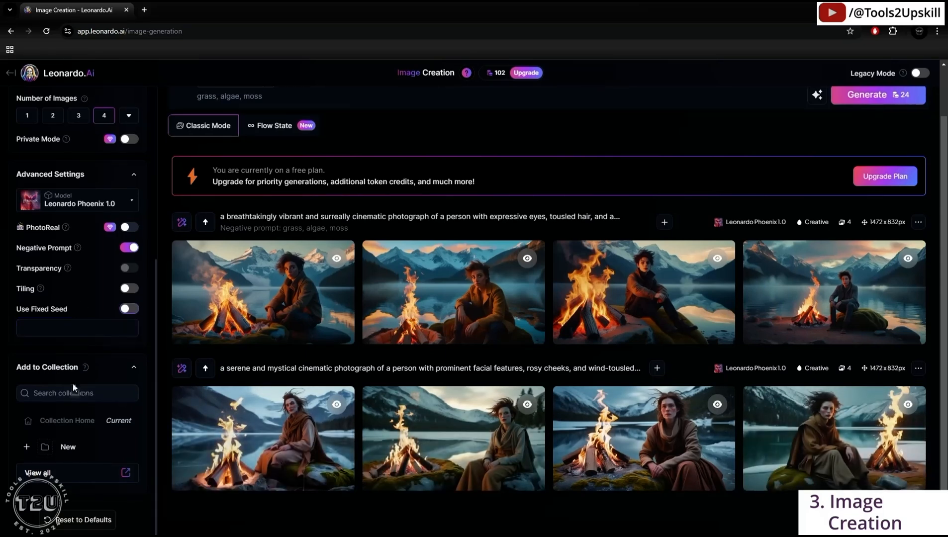
# - Examine the generation info of the image set made with the negative prompt, including its prompt, seed, preset and related images
pyautogui.scroll(5, 75, 408)
pyautogui.scroll(1, 443, 380)
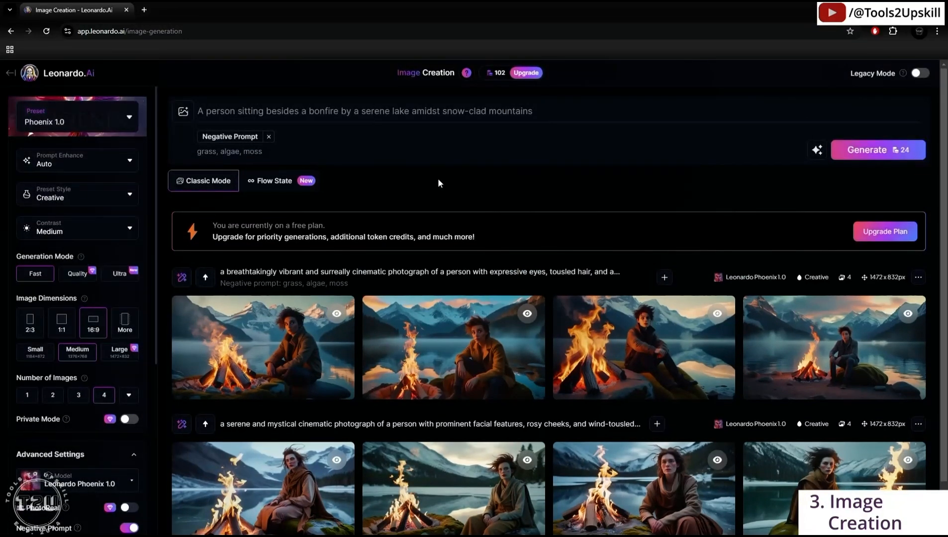
pyautogui.click(918, 277)
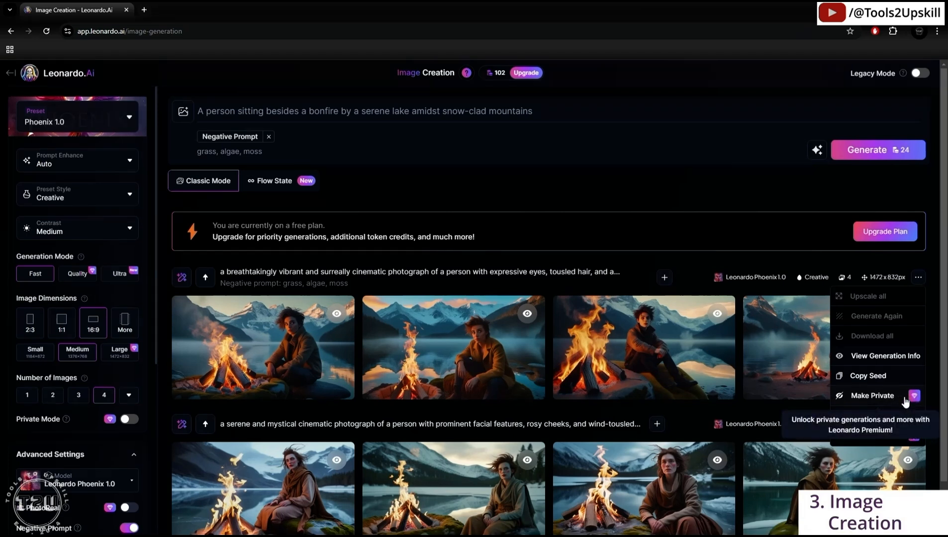
pyautogui.click(883, 356)
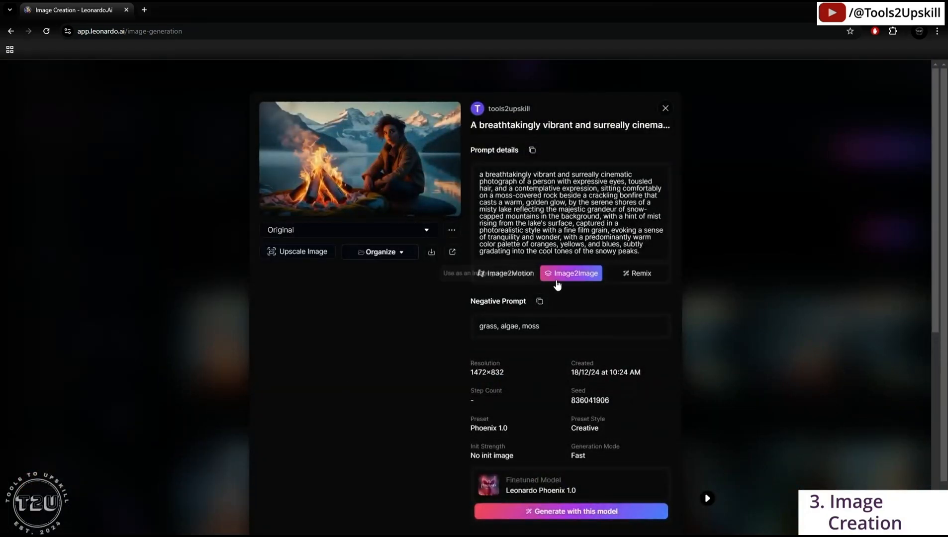
pyautogui.scroll(-3, 566, 373)
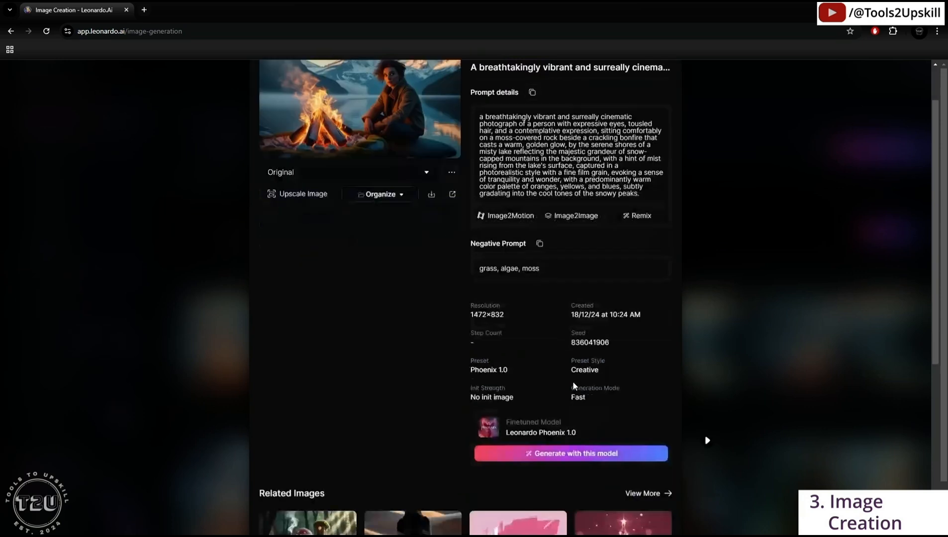
pyautogui.scroll(3, 568, 322)
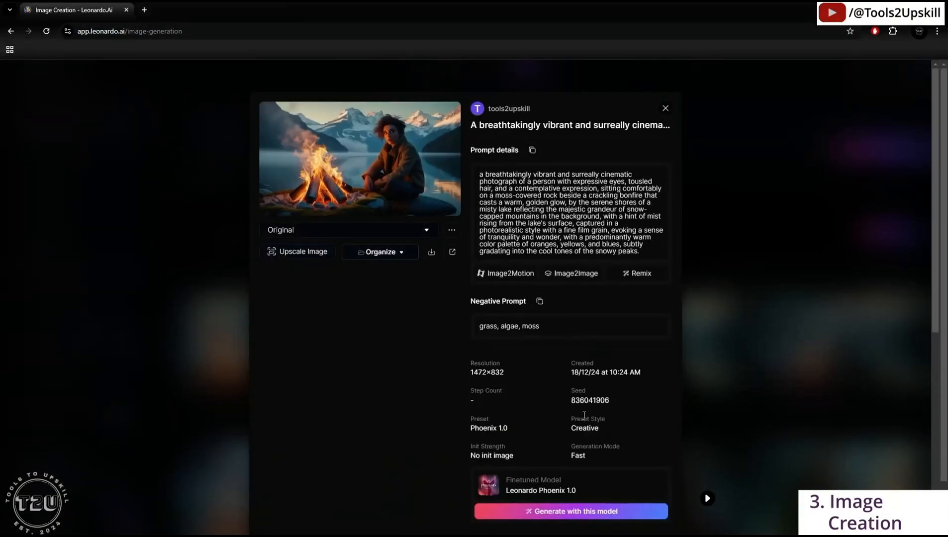
pyautogui.scroll(-3, 512, 457)
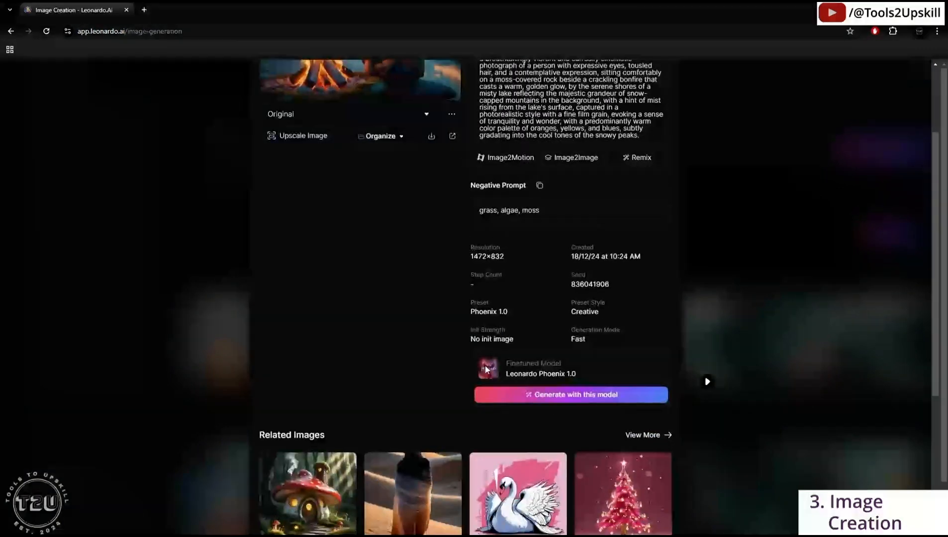
pyautogui.scroll(-3, 388, 433)
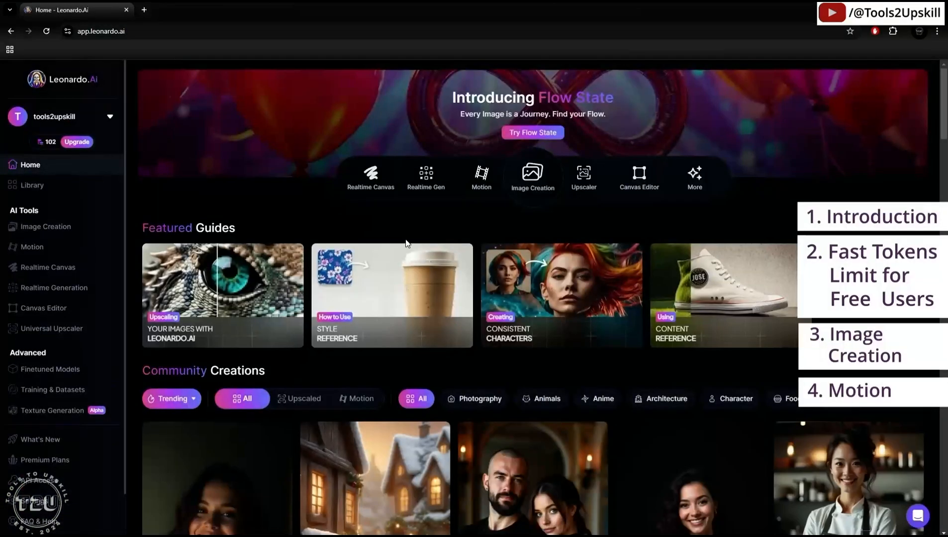
# - Open the Motion tool from the home page and choose the first recent bonfire generation as the source image
pyautogui.click(482, 184)
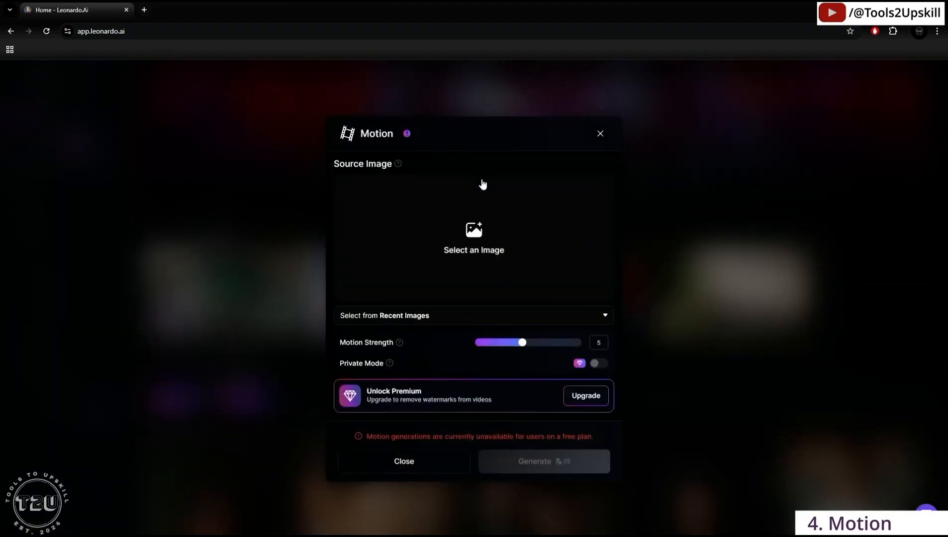
pyautogui.press('Escape')
pyautogui.click(481, 182)
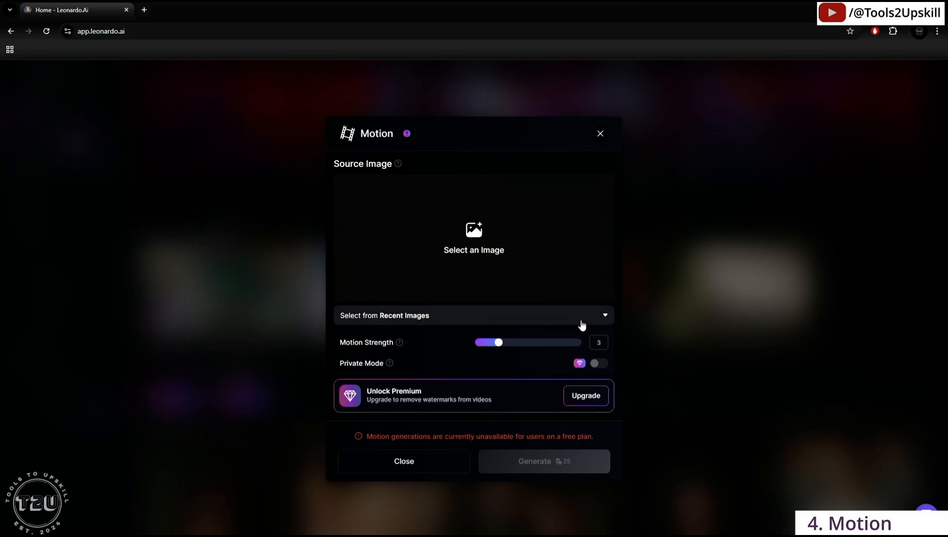
pyautogui.click(602, 318)
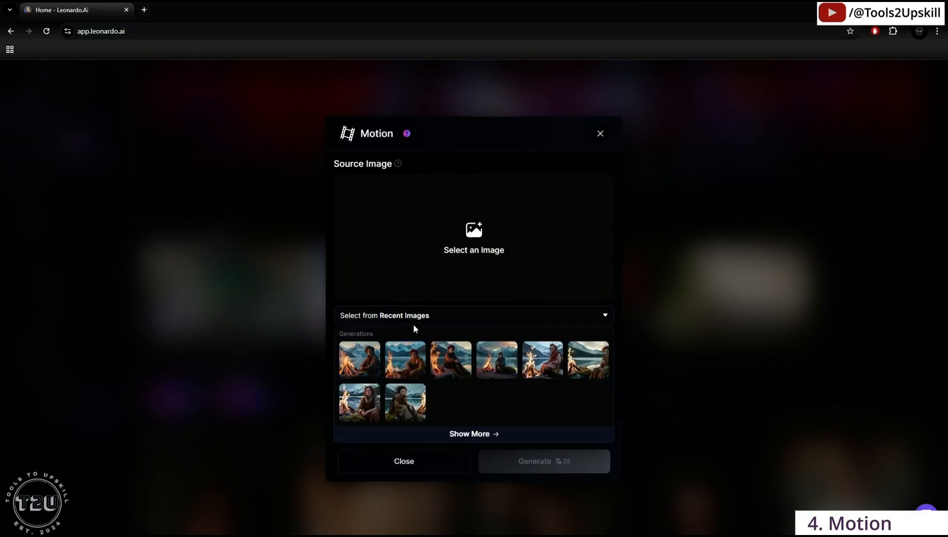
pyautogui.click(360, 354)
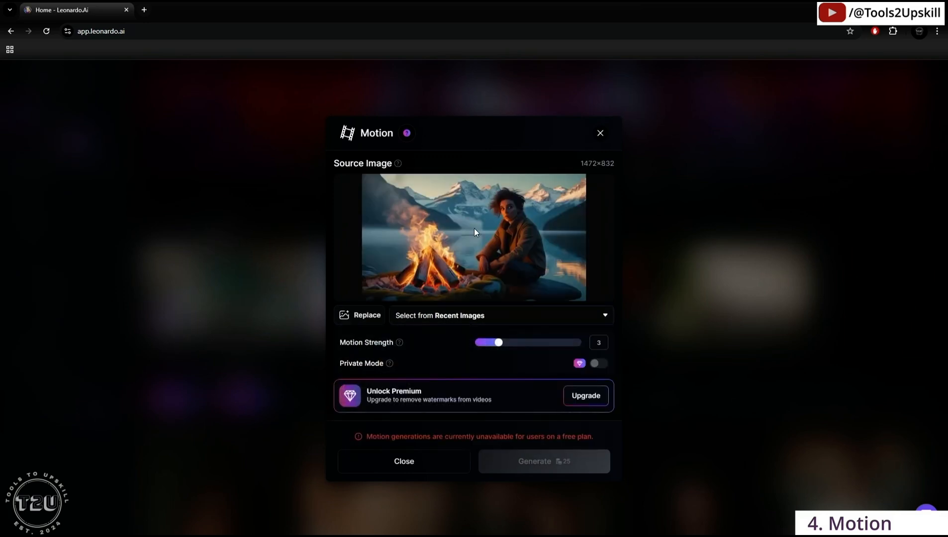
# - Try different motion strengths up to 7, return the strength to 3, and close the Motion dialog without generating
pyautogui.moveTo(499, 342)
pyautogui.mouseDown()
pyautogui.moveTo(485, 343)
pyautogui.moveTo(566, 349)
pyautogui.moveTo(502, 348)
pyautogui.mouseUp()
pyautogui.moveTo(499, 345)
pyautogui.mouseDown()
pyautogui.moveTo(580, 349)
pyautogui.moveTo(486, 350)
pyautogui.mouseUp()
pyautogui.moveTo(476, 346); pyautogui.dragTo(500, 351)
pyautogui.moveTo(502, 345); pyautogui.dragTo(547, 350)
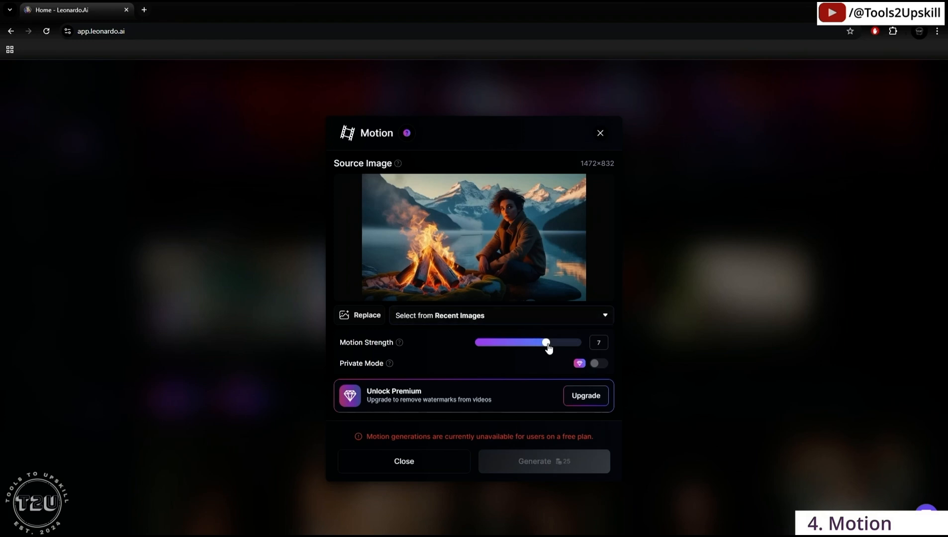
pyautogui.moveTo(547, 343); pyautogui.dragTo(499, 346)
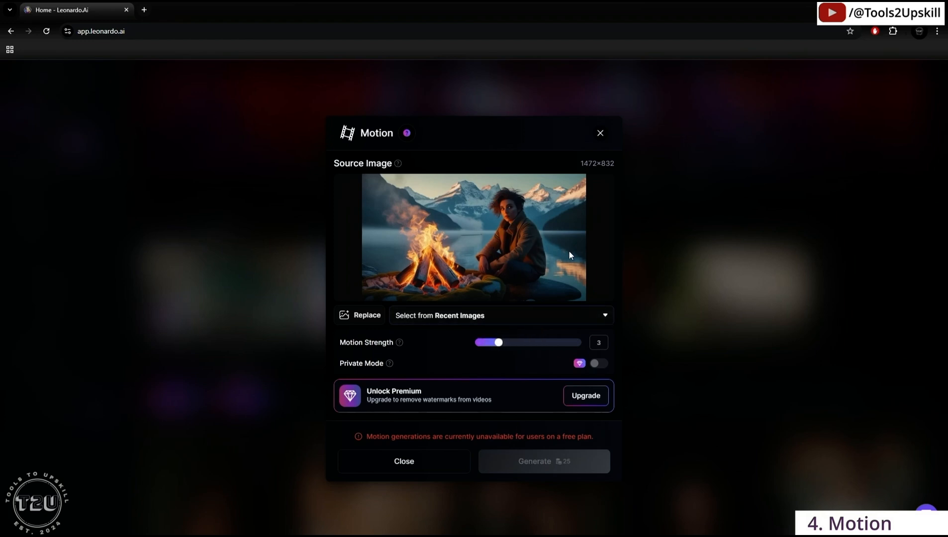
pyautogui.moveTo(498, 343)
pyautogui.mouseDown()
pyautogui.moveTo(532, 348)
pyautogui.moveTo(498, 351)
pyautogui.mouseUp()
pyautogui.click(600, 133)
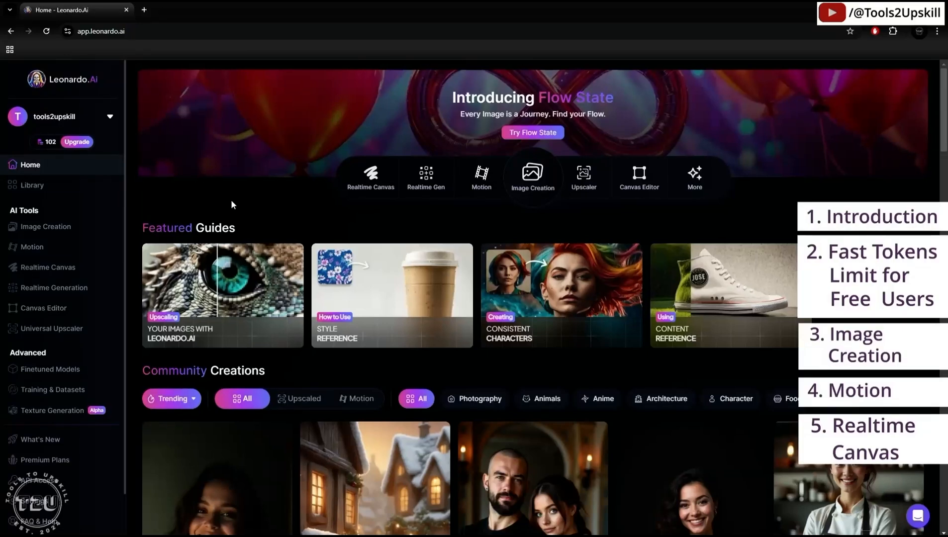
# - Open Realtime Canvas and sketch a round head with two dot eyes, a nose and a smile using the white 16-size brush
pyautogui.click(55, 268)
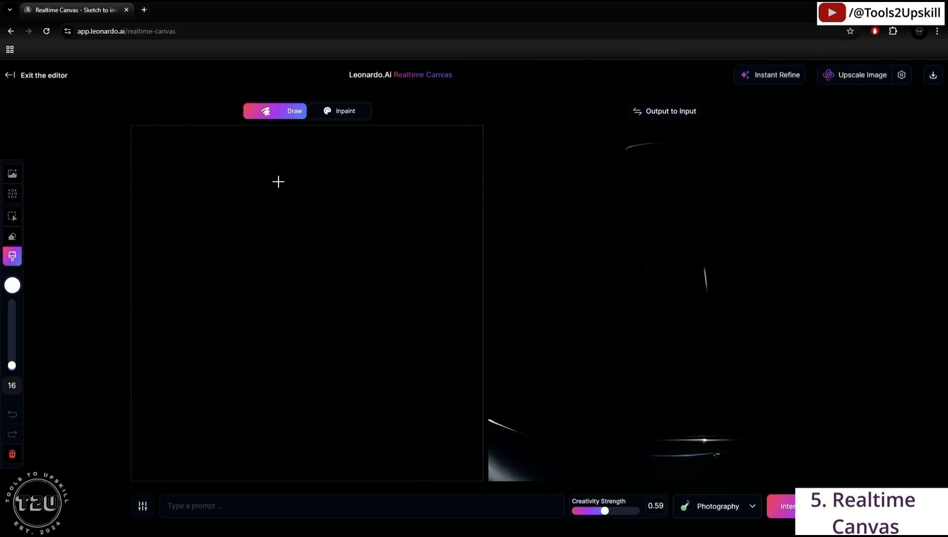
pyautogui.moveTo(281, 181)
pyautogui.mouseDown()
pyautogui.moveTo(233, 248)
pyautogui.moveTo(271, 280)
pyautogui.moveTo(333, 277)
pyautogui.moveTo(346, 225)
pyautogui.moveTo(315, 192)
pyautogui.moveTo(275, 186)
pyautogui.mouseUp()
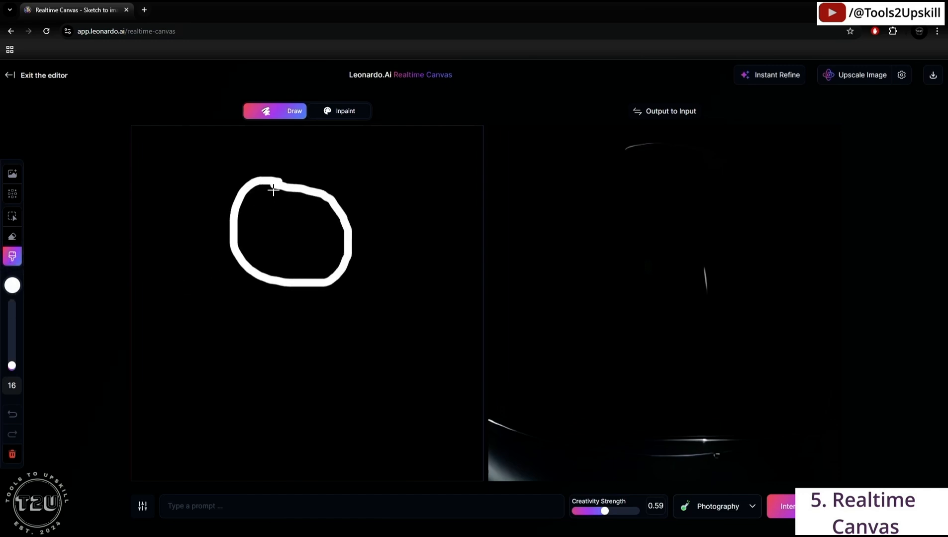
pyautogui.click(260, 214)
pyautogui.click(303, 213)
pyautogui.moveTo(287, 227)
pyautogui.mouseDown()
pyautogui.moveTo(265, 260)
pyautogui.moveTo(289, 266)
pyautogui.moveTo(311, 252)
pyautogui.mouseUp()
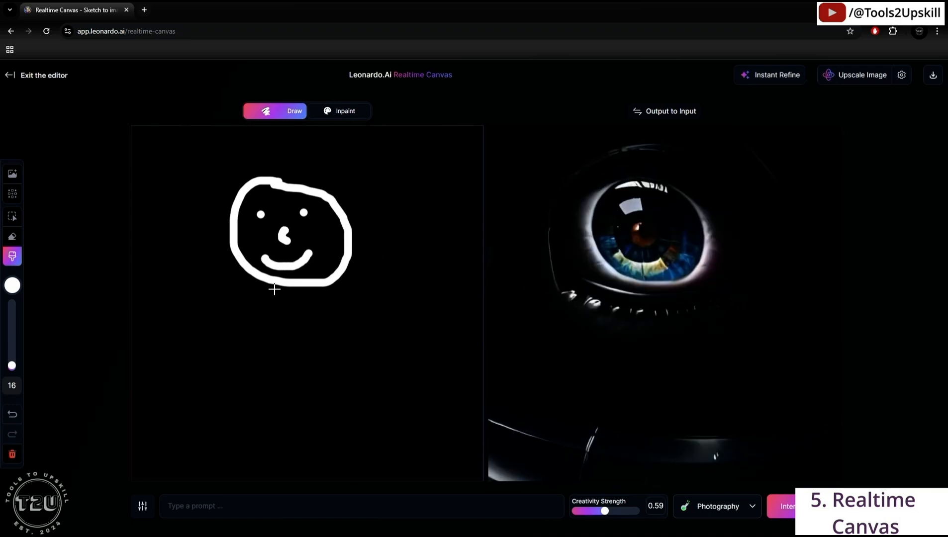
# - Sketch the figure's body below the head with a torso, shorts, two legs and two outstretched arms with hands
pyautogui.moveTo(265, 282); pyautogui.dragTo(205, 365)
pyautogui.moveTo(328, 285)
pyautogui.mouseDown()
pyautogui.moveTo(352, 323)
pyautogui.moveTo(359, 370)
pyautogui.mouseUp()
pyautogui.moveTo(206, 371); pyautogui.dragTo(349, 366)
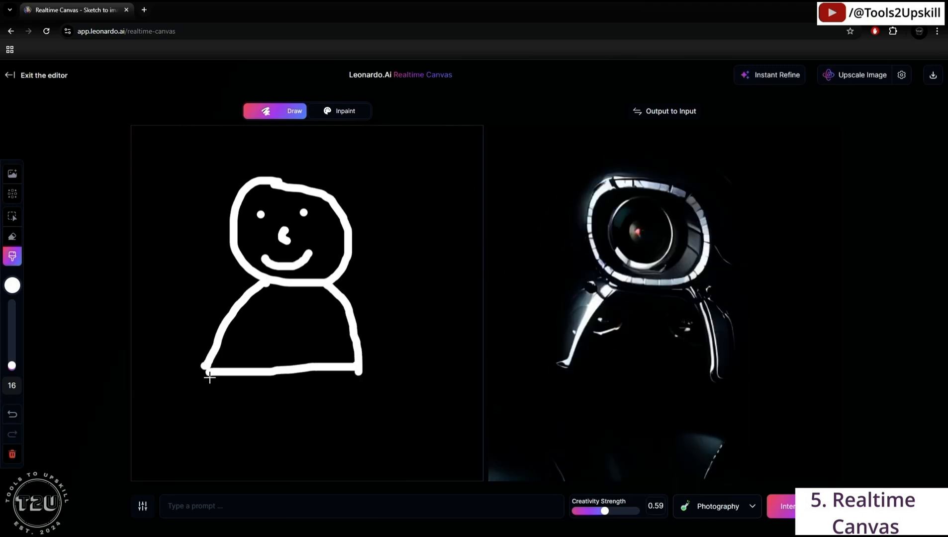
pyautogui.moveTo(206, 372)
pyautogui.mouseDown()
pyautogui.moveTo(222, 422)
pyautogui.moveTo(275, 412)
pyautogui.moveTo(282, 376)
pyautogui.moveTo(298, 419)
pyautogui.moveTo(339, 423)
pyautogui.moveTo(354, 367)
pyautogui.mouseUp()
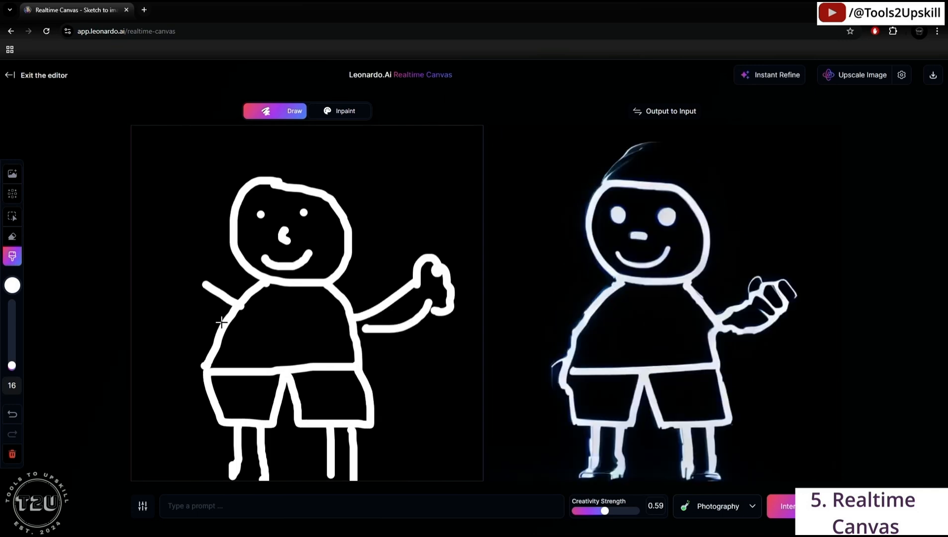
pyautogui.moveTo(221, 322)
pyautogui.mouseDown()
pyautogui.moveTo(150, 294)
pyautogui.moveTo(164, 267)
pyautogui.moveTo(185, 262)
pyautogui.moveTo(205, 286)
pyautogui.mouseUp()
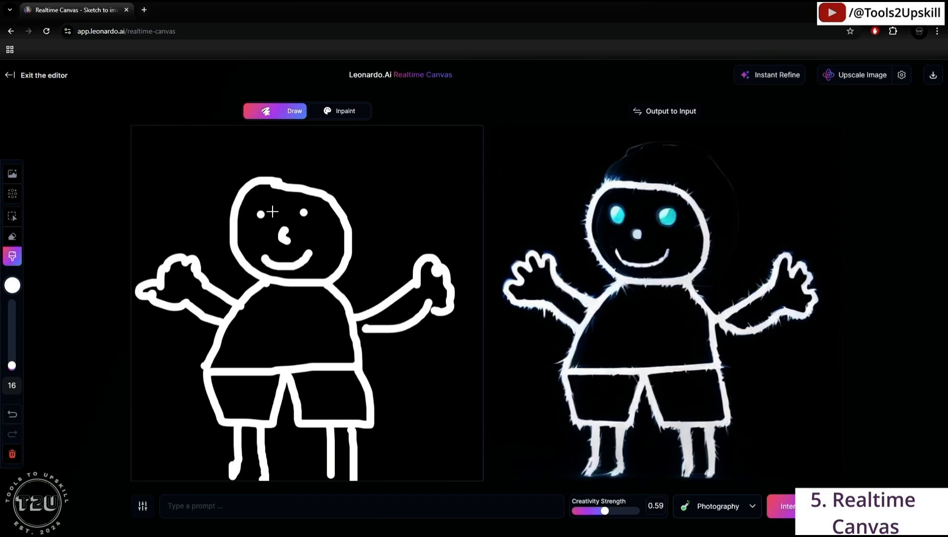
# - Switch the brush color to red and add four buttons down the torso and a dot on each cheek
pyautogui.click(13, 284)
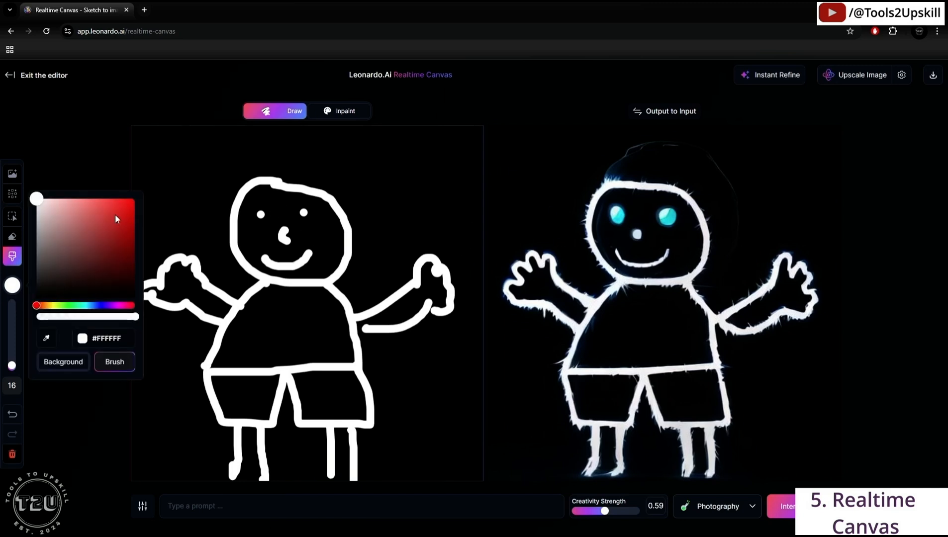
pyautogui.click(132, 202)
pyautogui.click(287, 298)
pyautogui.click(287, 319)
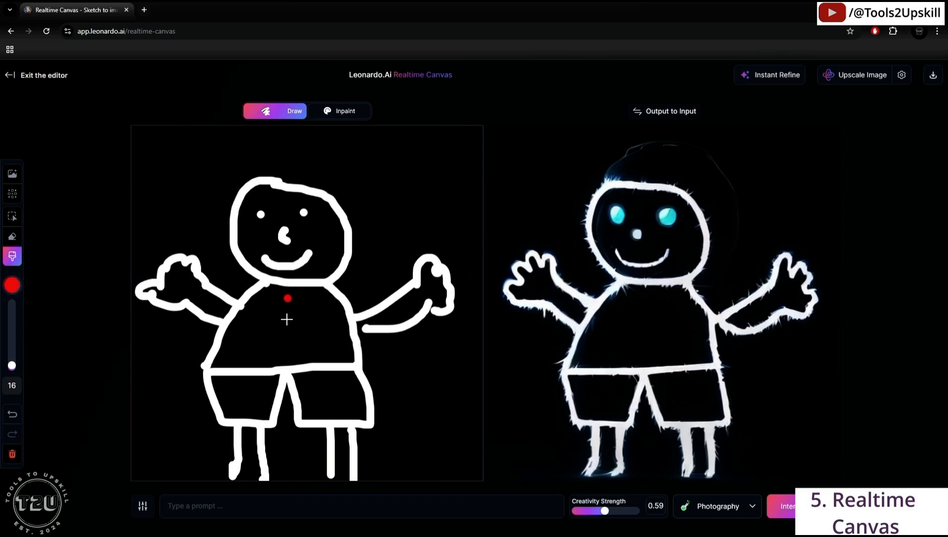
pyautogui.click(286, 341)
pyautogui.click(287, 357)
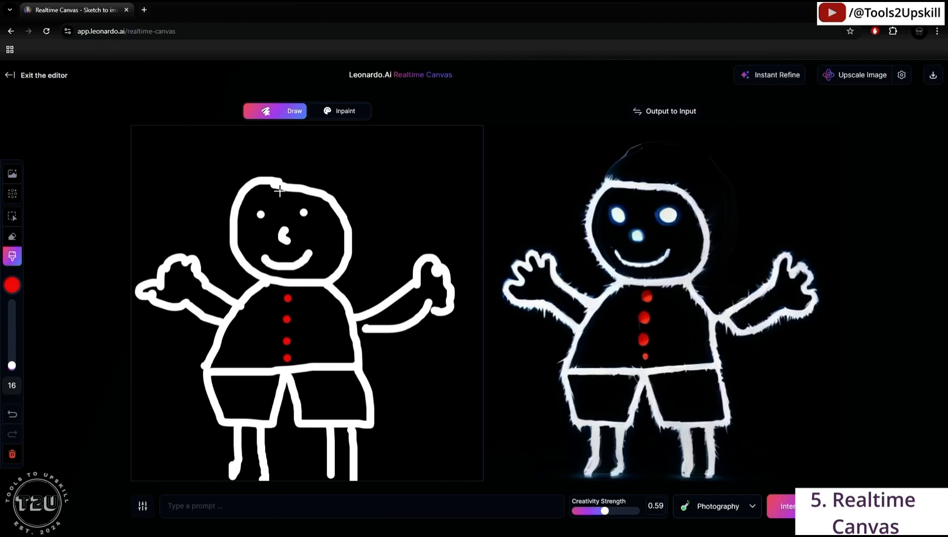
pyautogui.click(250, 236)
pyautogui.click(325, 235)
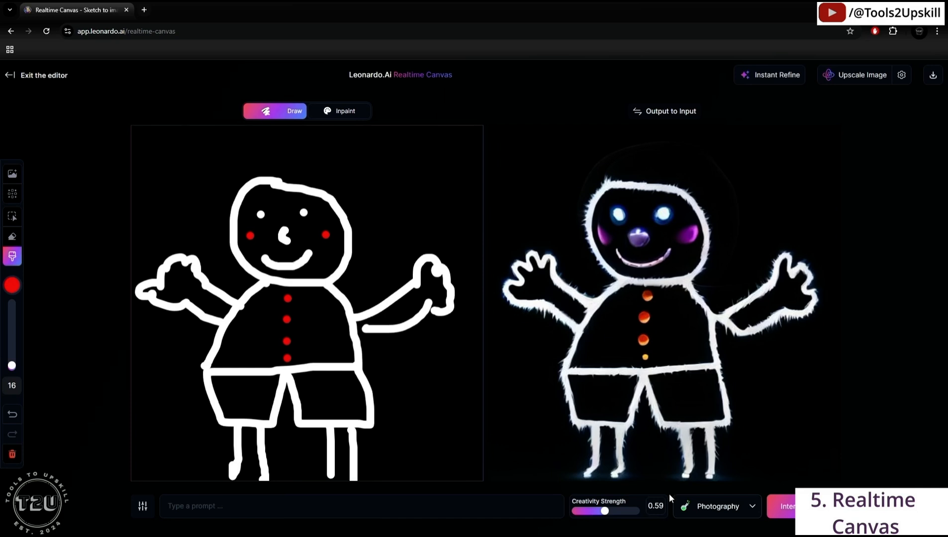
# - Try creativity strengths of 0.3, 0.9 and 0.72 on the sketch's output, and settle on 0.66
pyautogui.moveTo(611, 516); pyautogui.dragTo(562, 515)
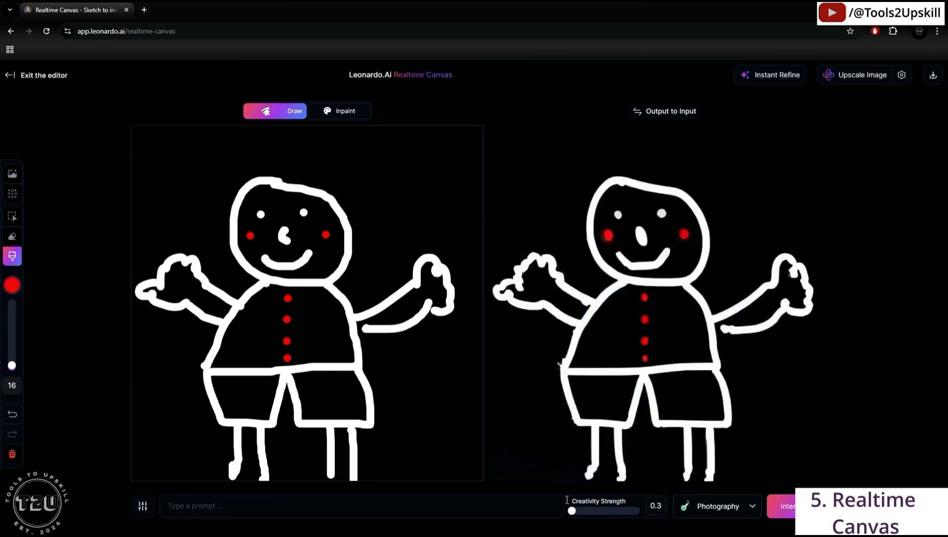
pyautogui.moveTo(571, 511); pyautogui.dragTo(639, 511)
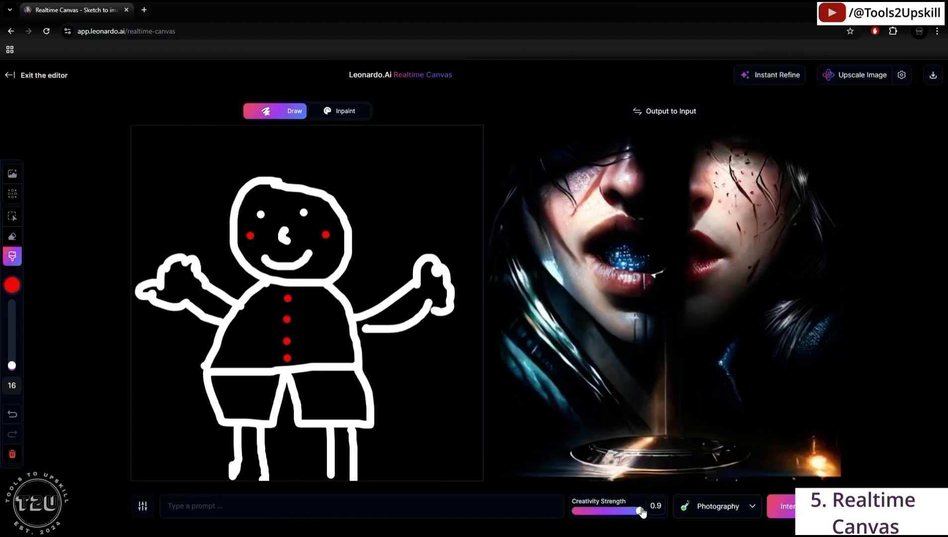
pyautogui.moveTo(642, 512); pyautogui.dragTo(620, 517)
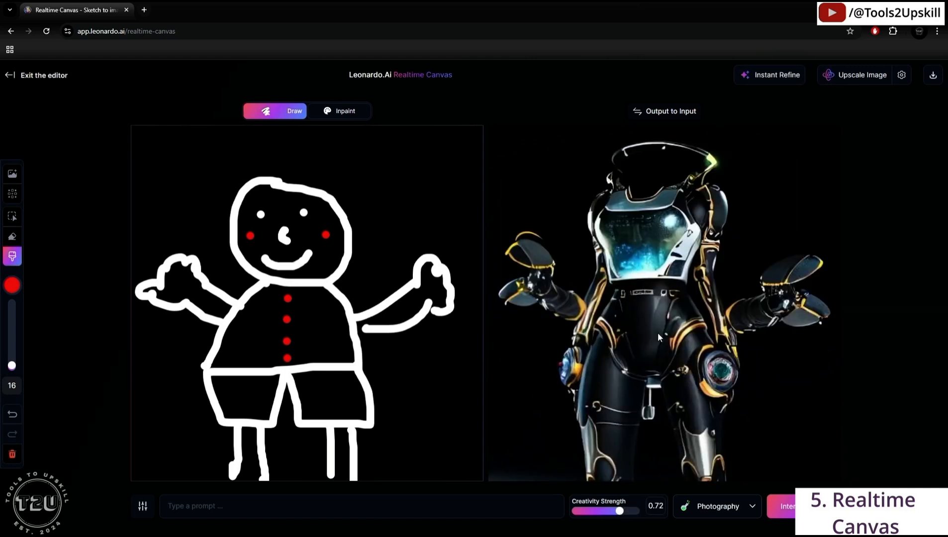
pyautogui.moveTo(620, 510); pyautogui.dragTo(611, 512)
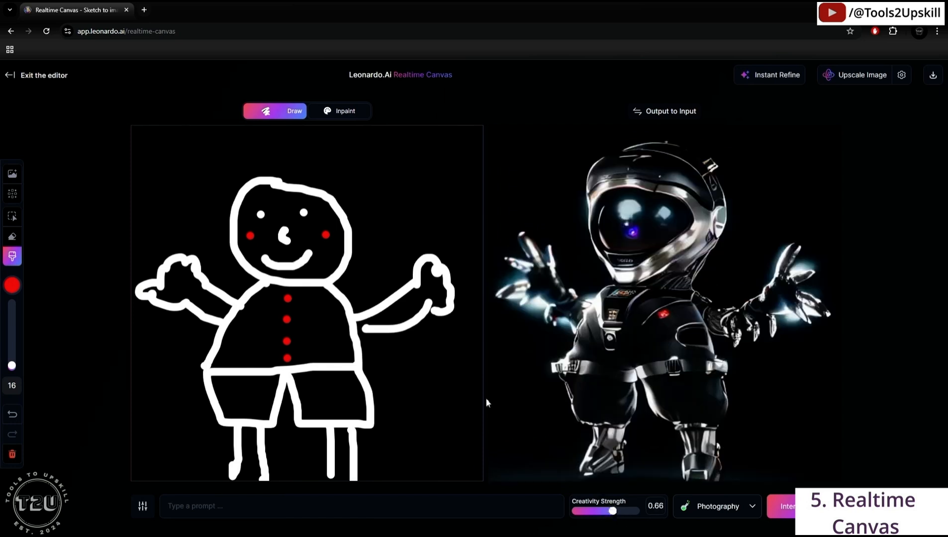
# - Set the creativity strength to 0.59, and try the Sketch Color style before settling on Anime
pyautogui.moveTo(613, 512); pyautogui.dragTo(605, 514)
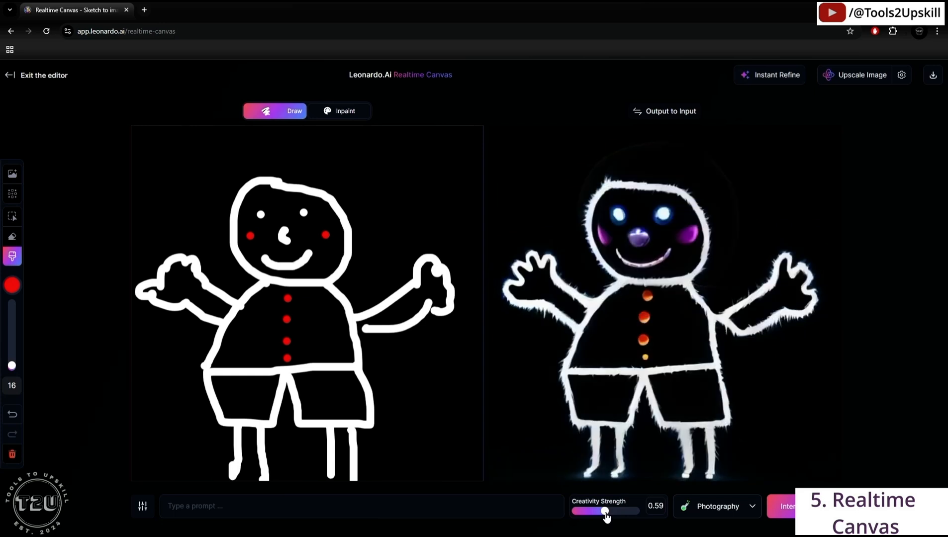
pyautogui.click(729, 507)
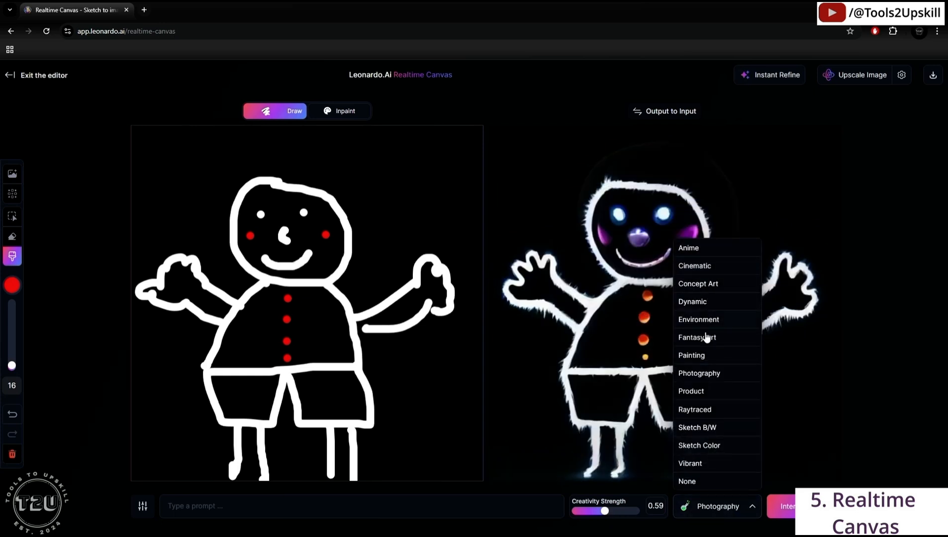
pyautogui.click(709, 446)
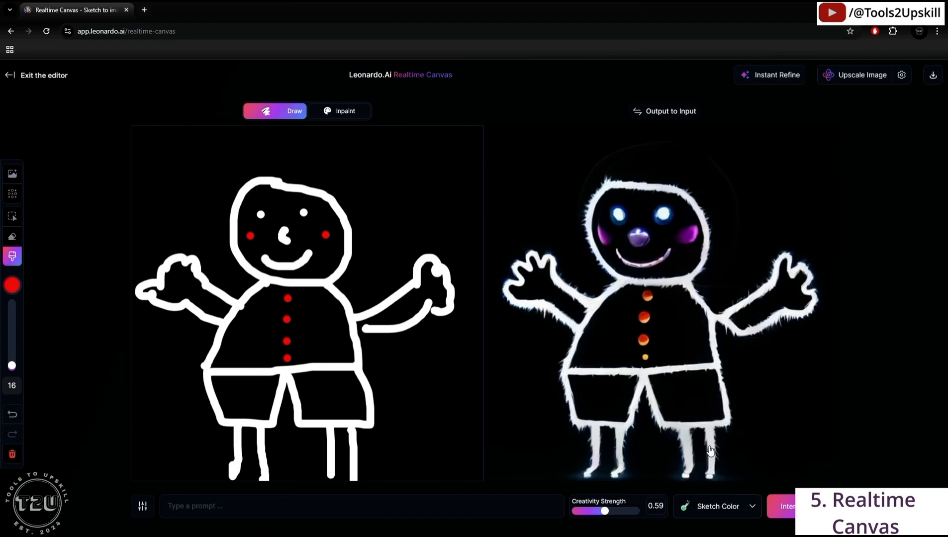
pyautogui.click(719, 506)
pyautogui.click(689, 186)
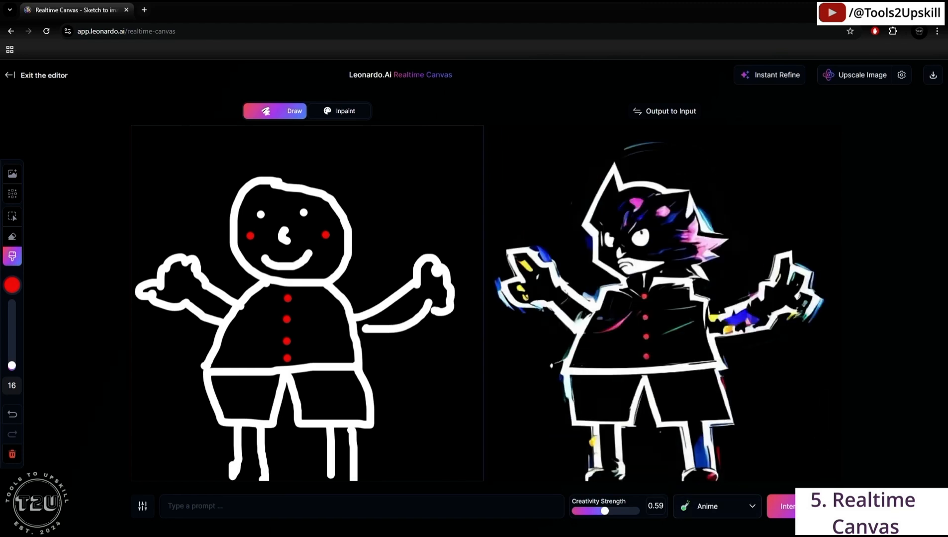
# - Check the available update modes, and try a guidance of 1.3 on the output before raising it again
pyautogui.click(804, 506)
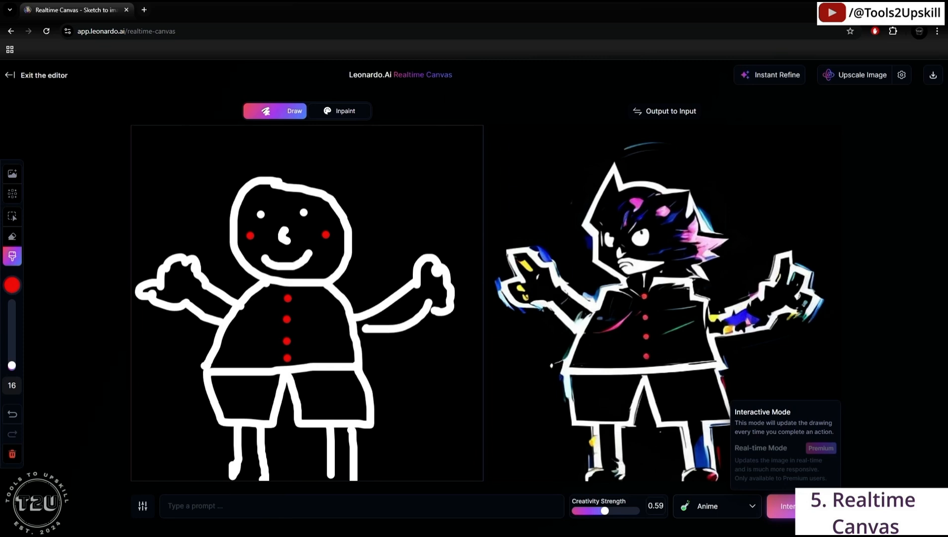
pyautogui.moveTo(804, 505)
pyautogui.click(142, 507)
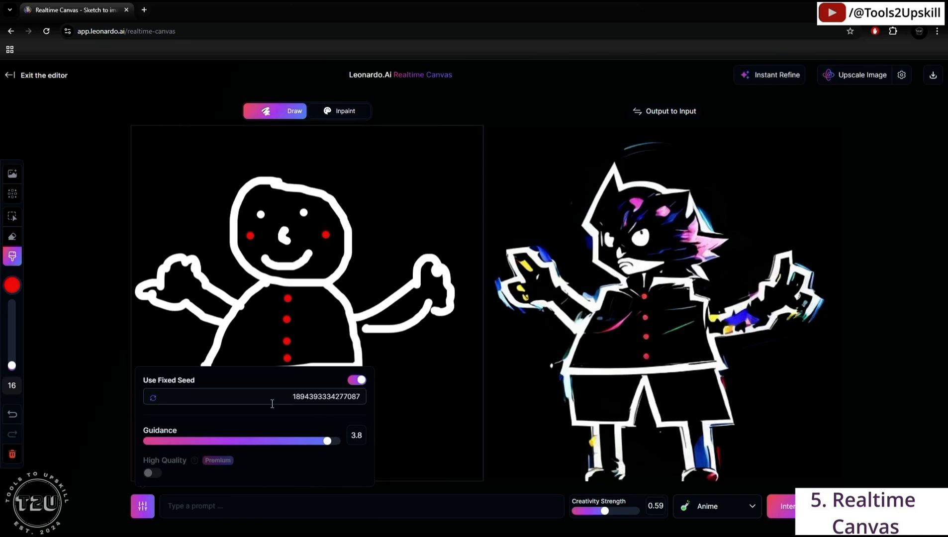
pyautogui.moveTo(326, 445); pyautogui.dragTo(163, 444)
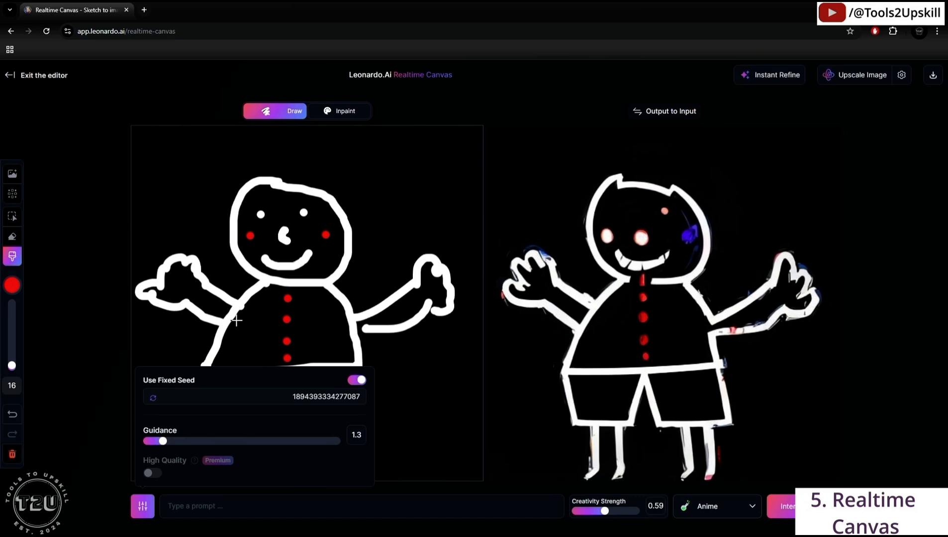
pyautogui.moveTo(162, 440); pyautogui.dragTo(309, 444)
# - Enter the prompt "A cartoon man standing" for the sketch
pyautogui.click(197, 506)
pyautogui.click(198, 506)
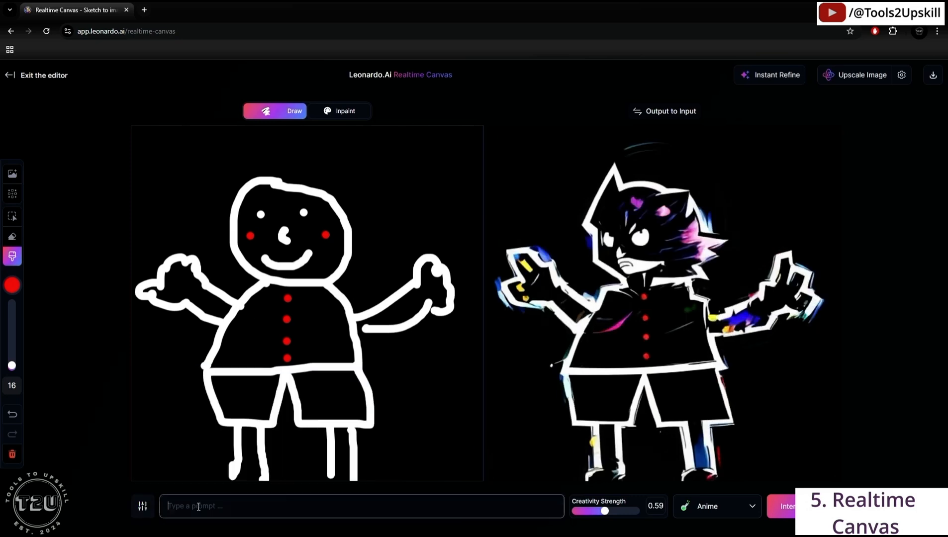
pyautogui.write('A')
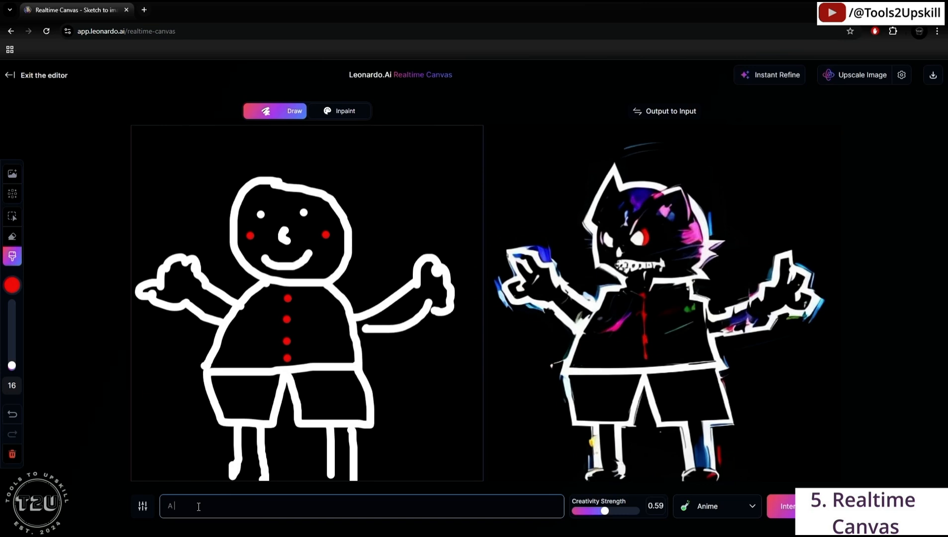
pyautogui.write(' cartoon man standing')
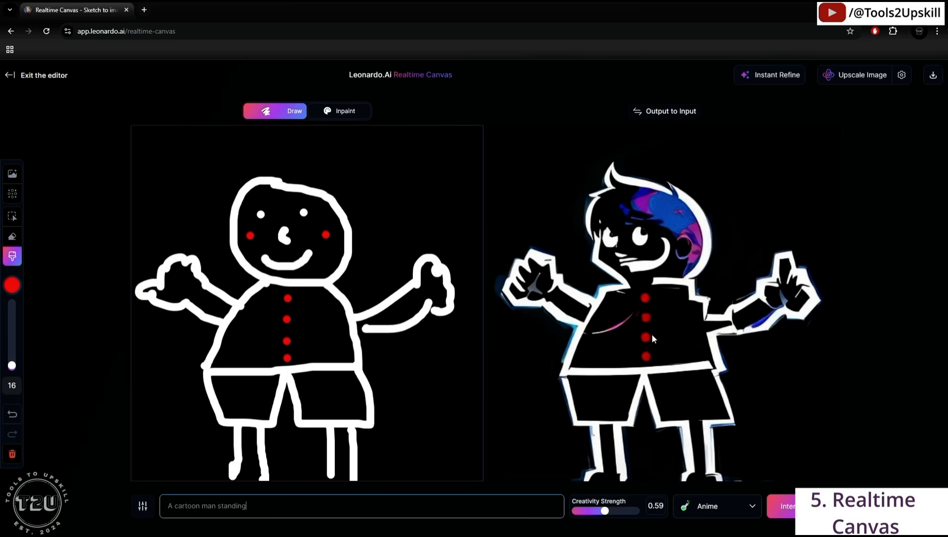
# - Change the word "cartoon" in the prompt so it reads "A cat man standing"
pyautogui.click(199, 511)
pyautogui.press('BackSpace')
pyautogui.press('BackSpace')
pyautogui.press('BackSpace')
pyautogui.press('BackSpace')
pyautogui.press('BackSpace')
pyautogui.write('t')
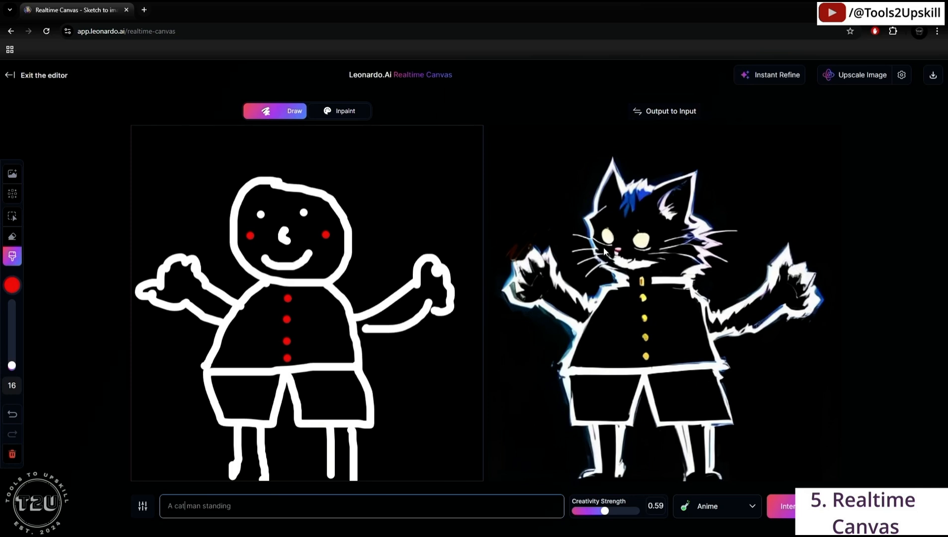
# - Copy the output to the input, switch to Inpaint mode and paint a rough red outline around the cat's shirt
pyautogui.click(656, 113)
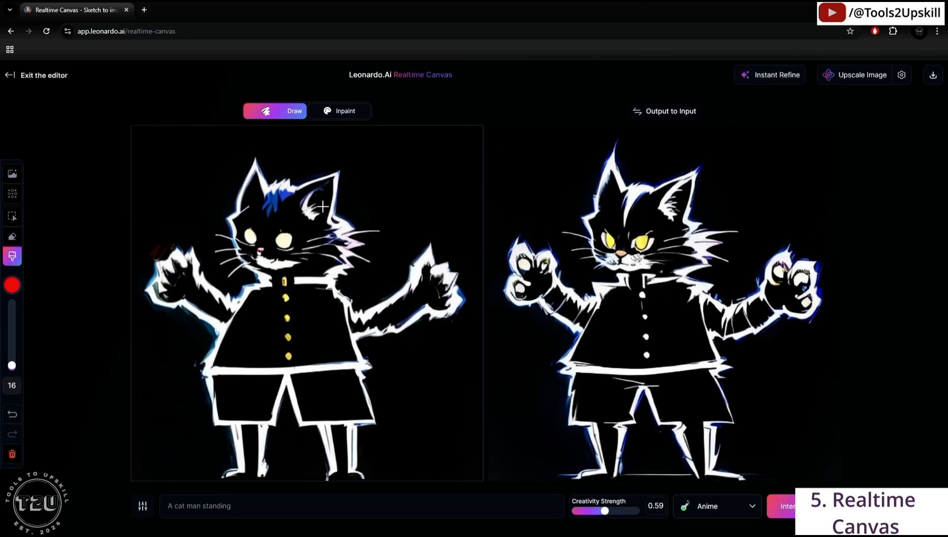
pyautogui.click(340, 115)
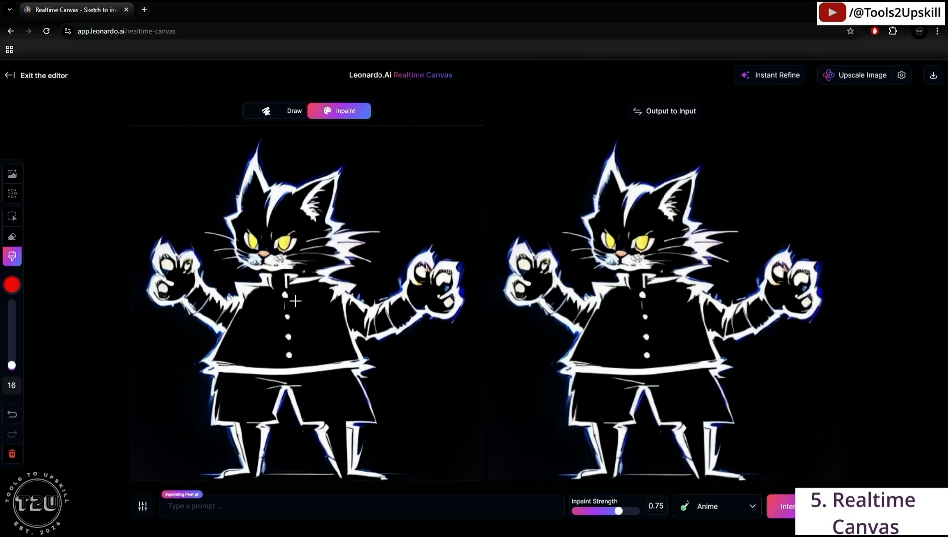
pyautogui.moveTo(266, 300)
pyautogui.mouseDown()
pyautogui.moveTo(249, 314)
pyautogui.moveTo(255, 301)
pyautogui.moveTo(218, 359)
pyautogui.moveTo(345, 361)
pyautogui.moveTo(347, 325)
pyautogui.moveTo(324, 286)
pyautogui.moveTo(281, 286)
pyautogui.moveTo(258, 304)
pyautogui.moveTo(256, 297)
pyautogui.moveTo(220, 332)
pyautogui.moveTo(237, 332)
pyautogui.moveTo(283, 300)
pyautogui.moveTo(311, 300)
pyautogui.mouseUp()
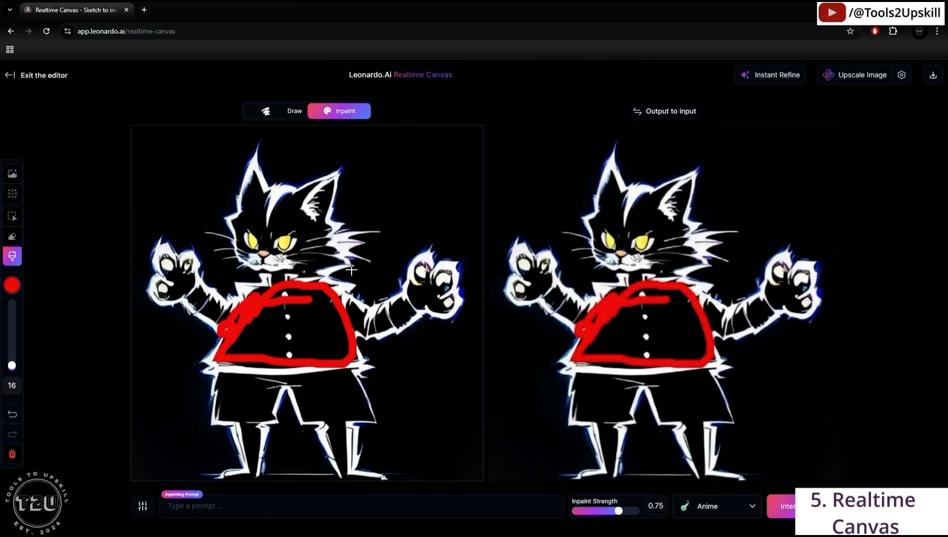
# - Switch back to Draw mode with the painted image as input, and apply Instant Refine to the output
pyautogui.click(275, 117)
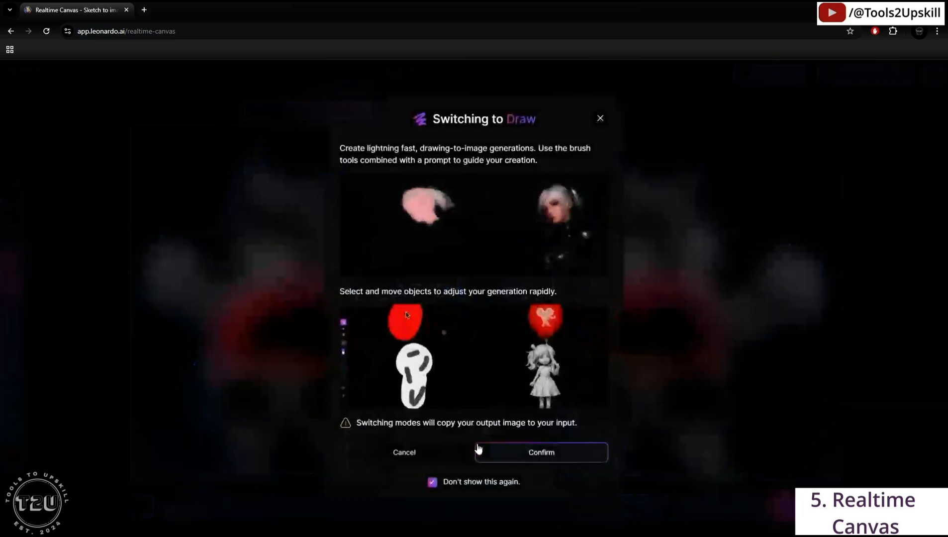
pyautogui.click(520, 457)
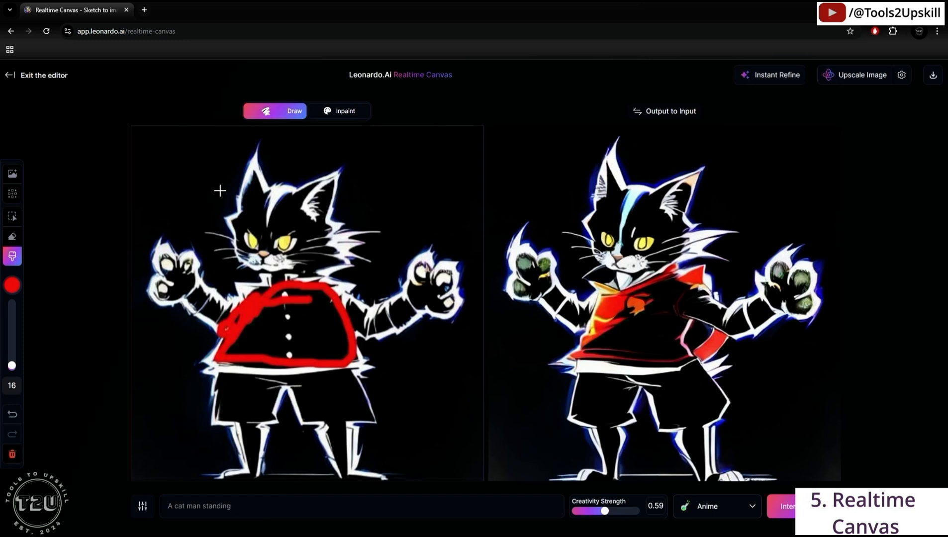
pyautogui.click(765, 77)
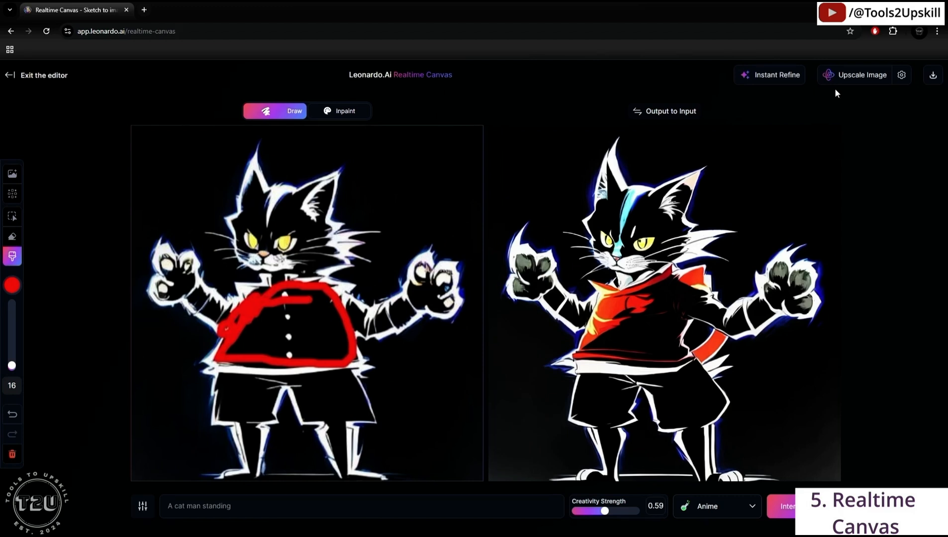
# - Review the Alchemy Upscaler's refiner strength and smooth mode options, and close it without upscaling
pyautogui.click(864, 74)
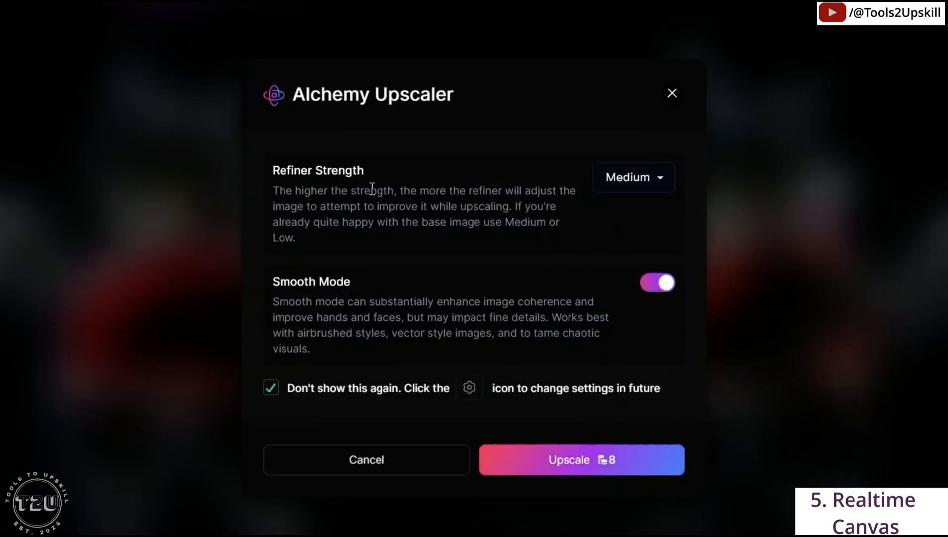
pyautogui.click(617, 178)
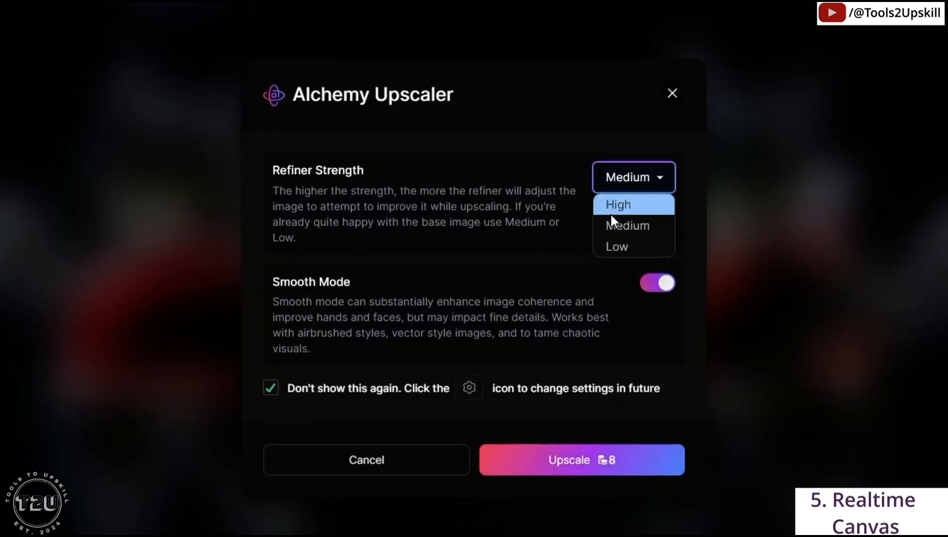
pyautogui.click(549, 103)
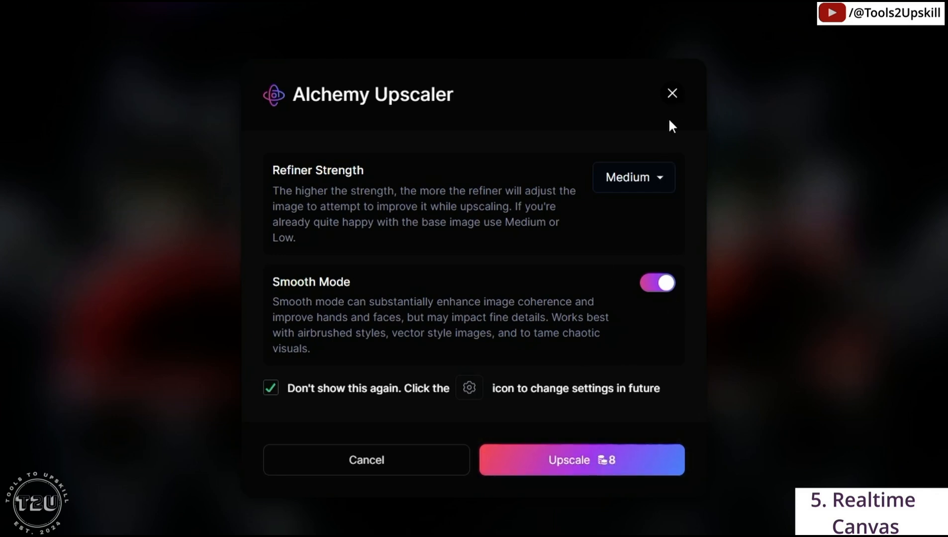
pyautogui.click(672, 93)
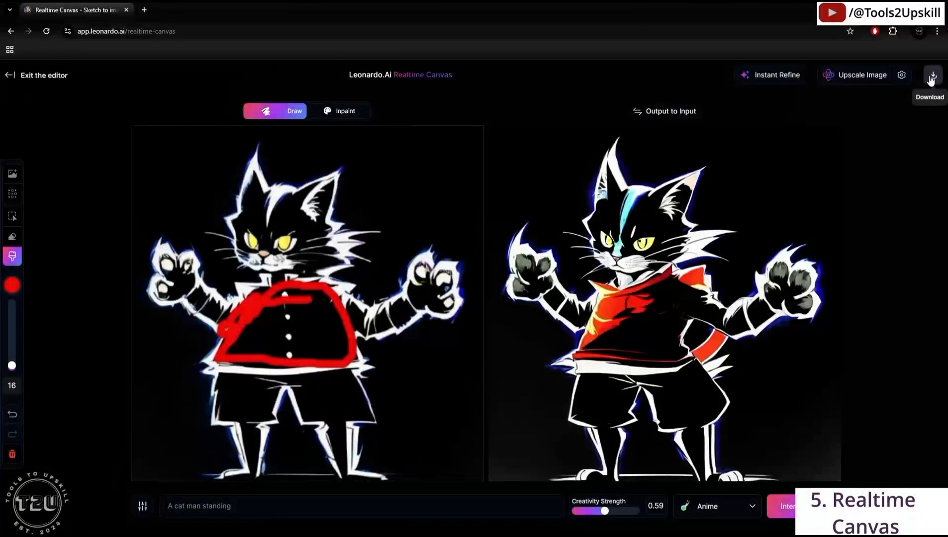
# - Check the file name and type offered for downloading the output image, and leave without saving
pyautogui.click(931, 78)
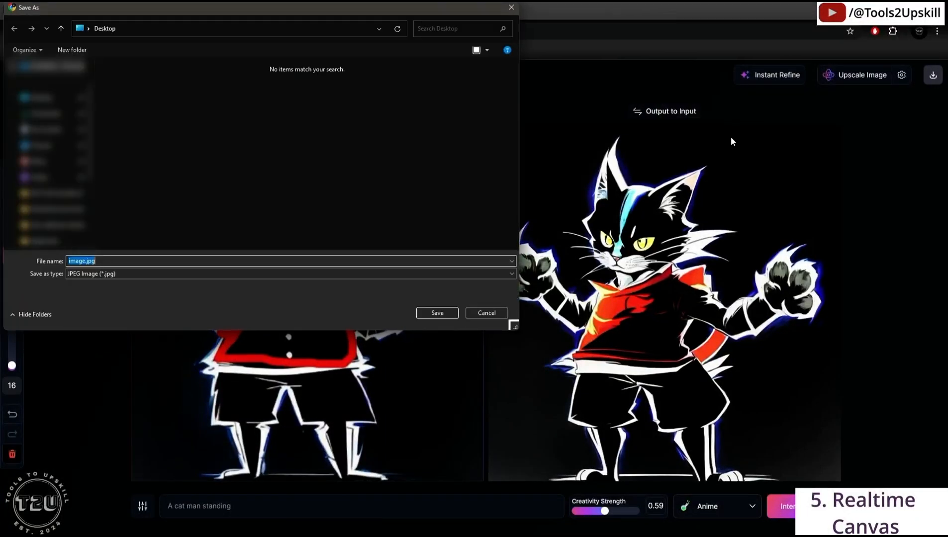
pyautogui.click(244, 271)
pyautogui.click(245, 272)
pyautogui.click(511, 8)
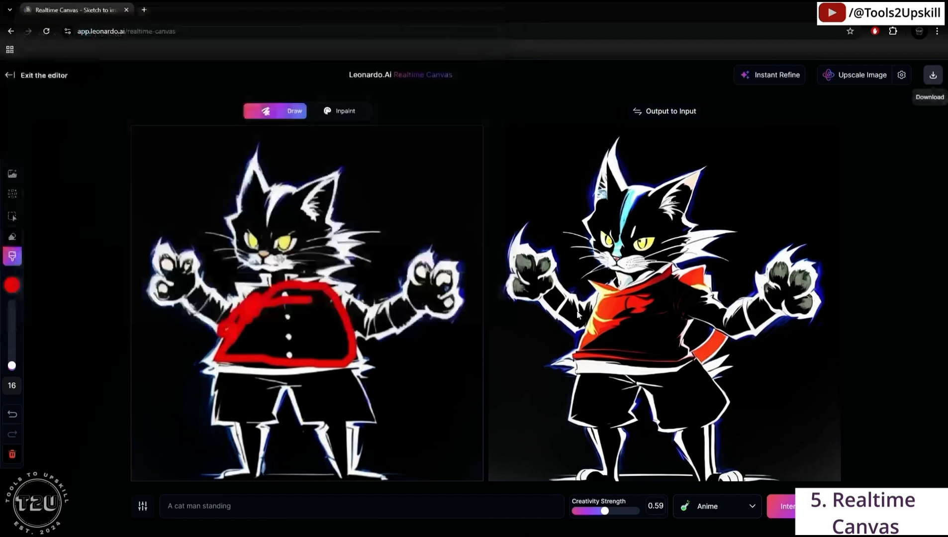
# - Exit the canvas editor, open Realtime Generation and enter the prompt "A tree by a lake in a forest with a boat in the water"
pyautogui.click(11, 75)
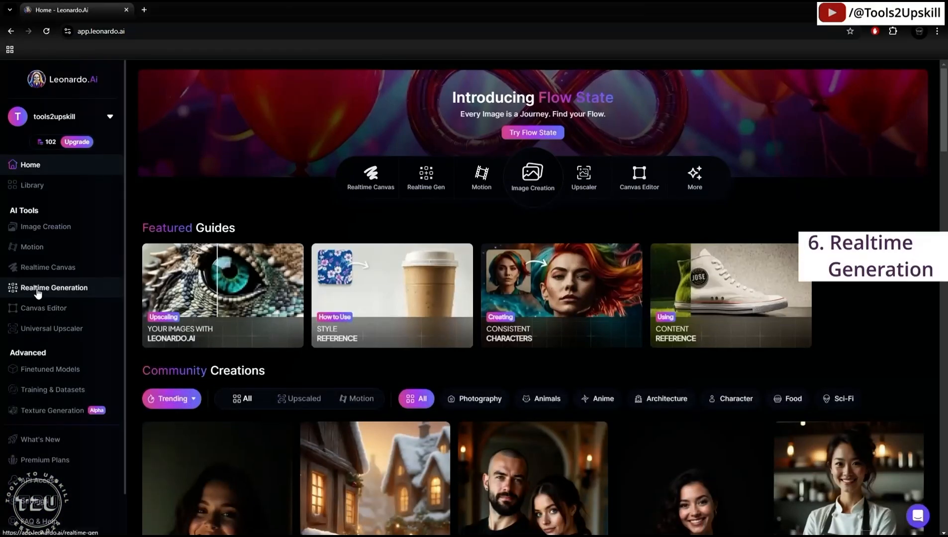
pyautogui.click(38, 292)
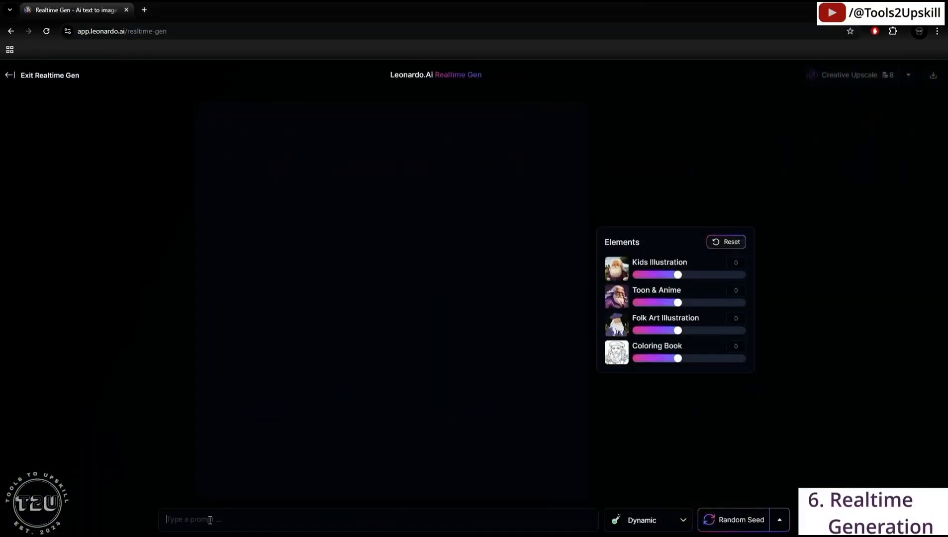
pyautogui.click(210, 520)
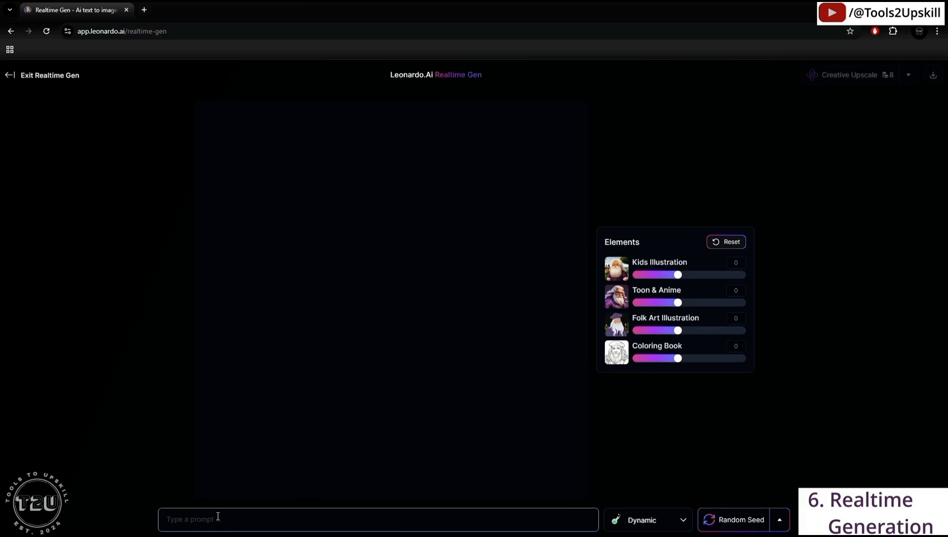
pyautogui.write('A tree')
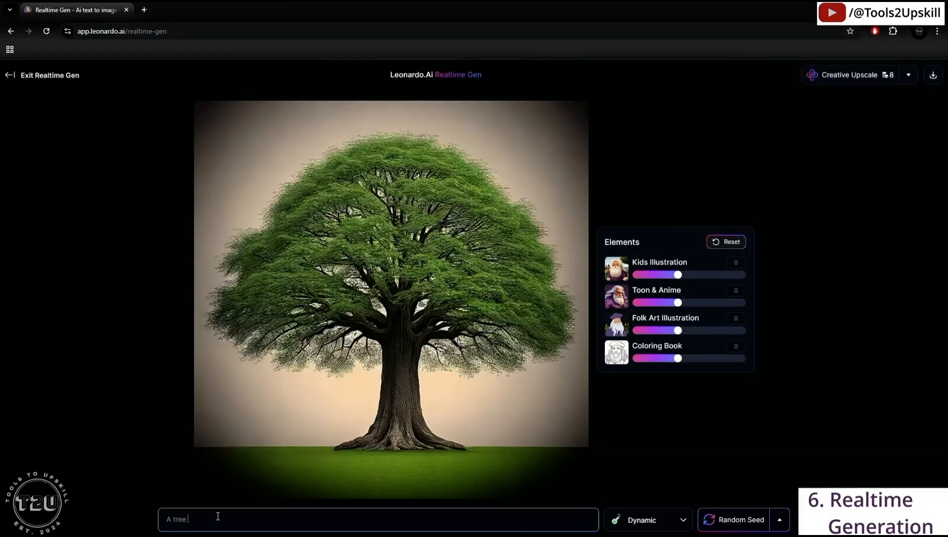
pyautogui.write(' by a lake in a forest')
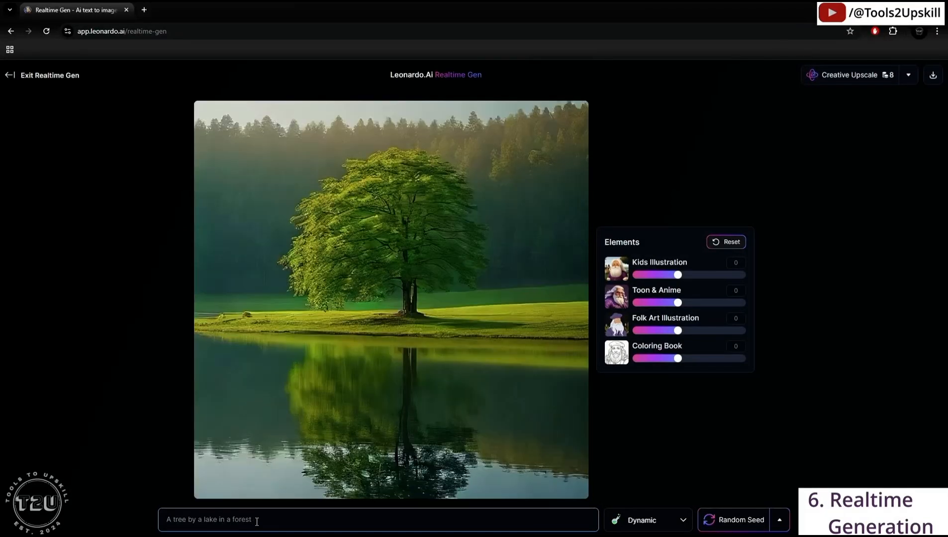
pyautogui.write(' with a ')
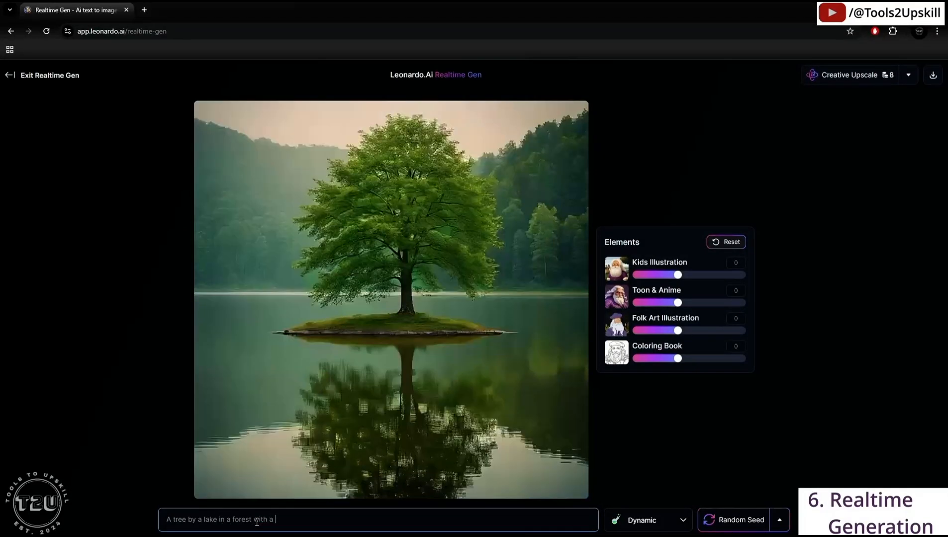
pyautogui.write('boat in the ')
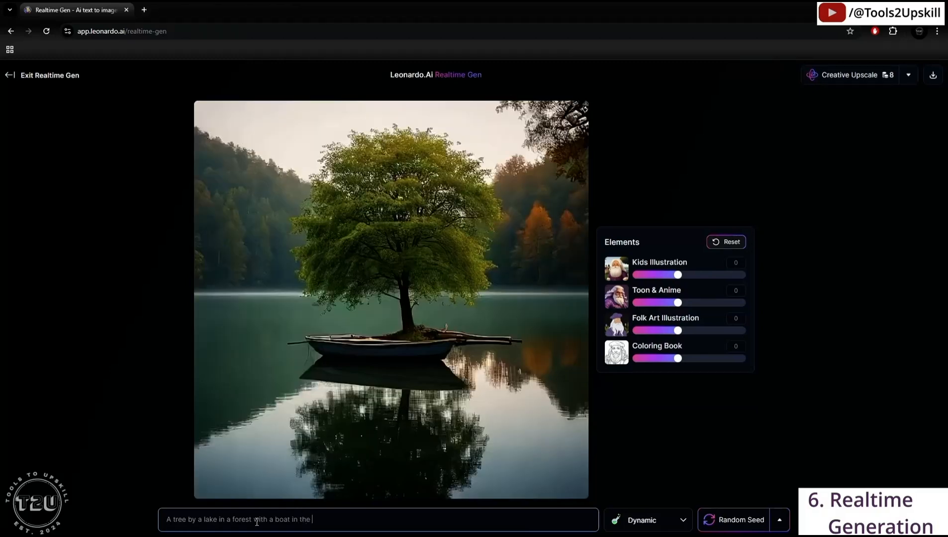
pyautogui.write('water')
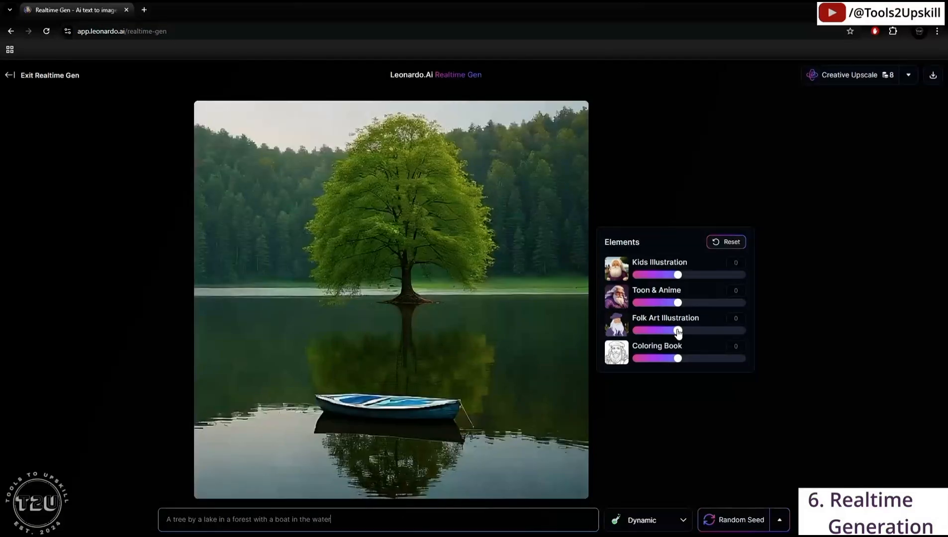
# - Try the elements one at a time: Folk Art Illustration at 1.5, Toon & Anime at 1.5 and Kids Illustration at 1.1 and higher
pyautogui.moveTo(677, 332); pyautogui.dragTo(738, 338)
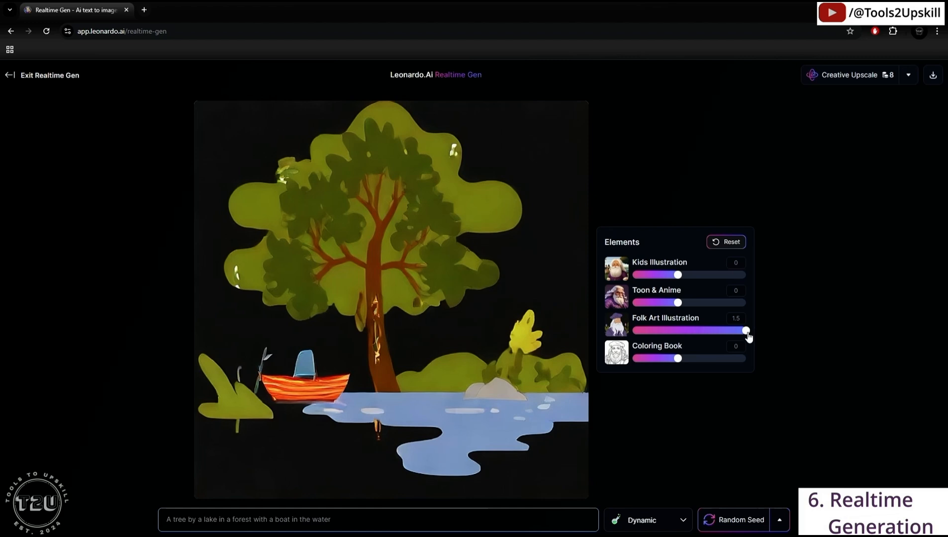
pyautogui.moveTo(747, 332); pyautogui.dragTo(753, 307)
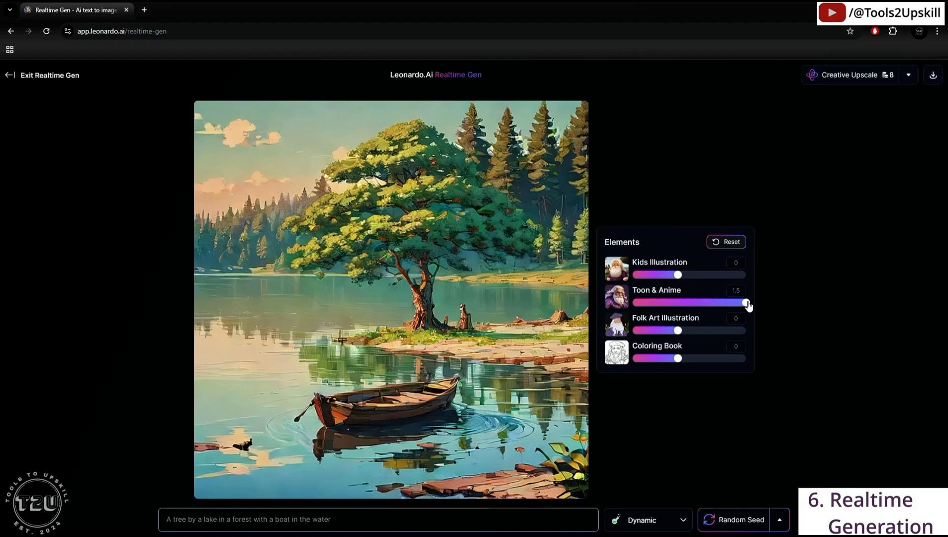
pyautogui.moveTo(745, 302); pyautogui.dragTo(678, 308)
pyautogui.moveTo(679, 276); pyautogui.dragTo(727, 274)
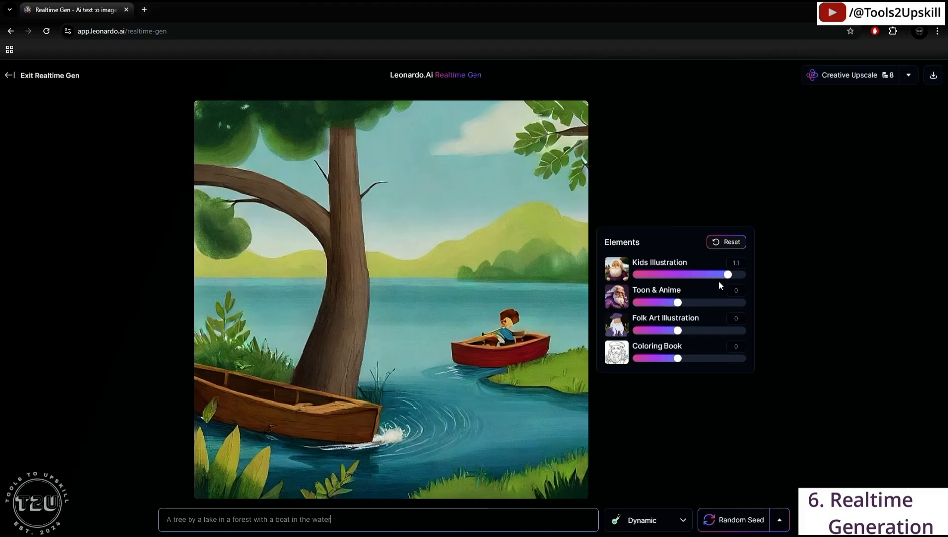
pyautogui.moveTo(726, 276); pyautogui.dragTo(744, 275)
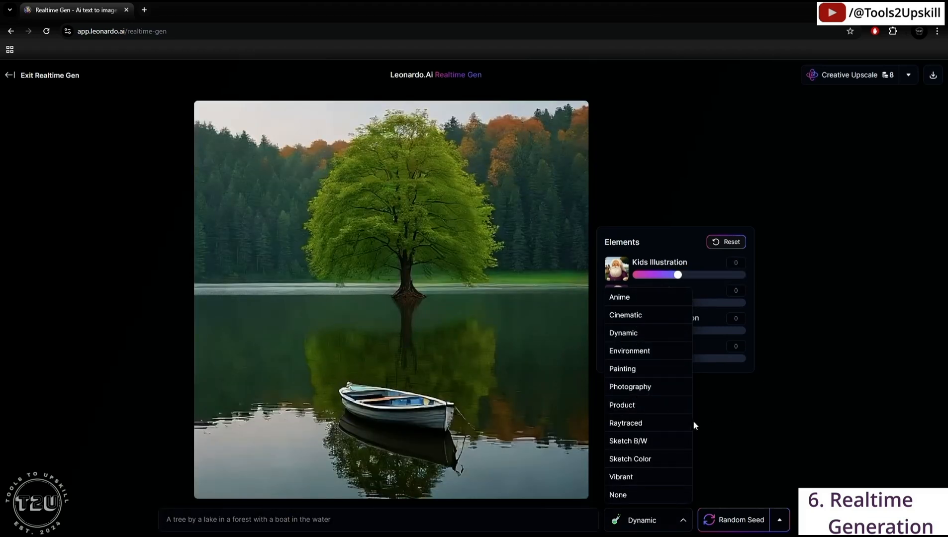
# - Close the style list without choosing another style, and inspect the seed value of the tree image
pyautogui.click(741, 453)
pyautogui.click(778, 520)
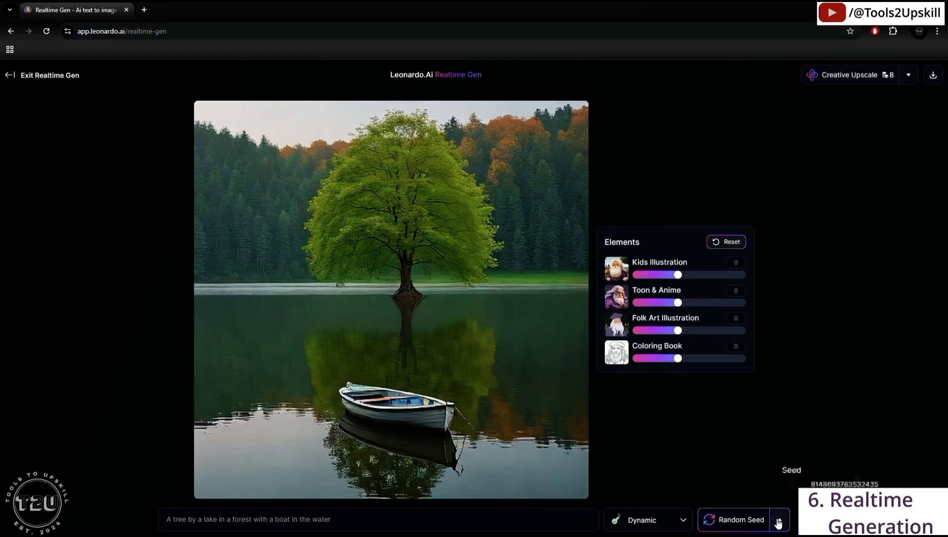
pyautogui.moveTo(809, 484); pyautogui.dragTo(890, 484)
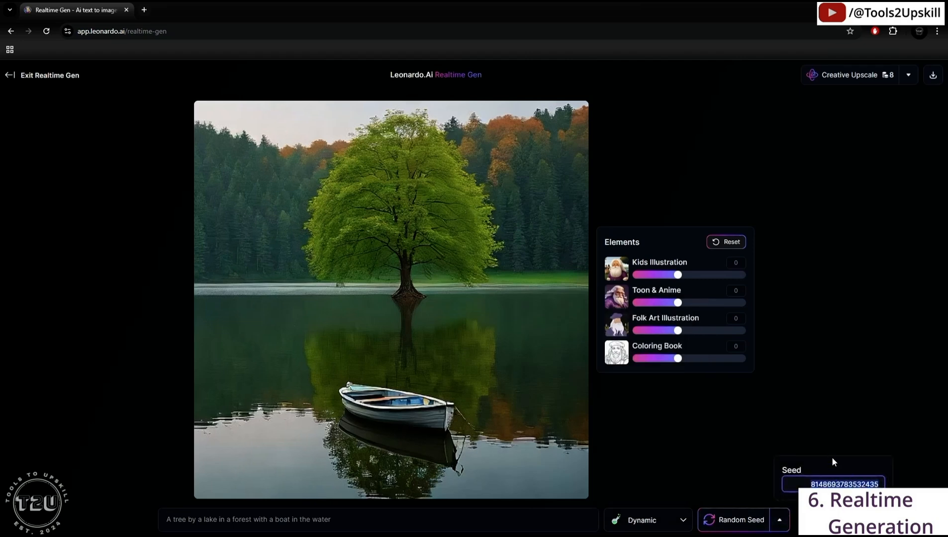
pyautogui.click(457, 298)
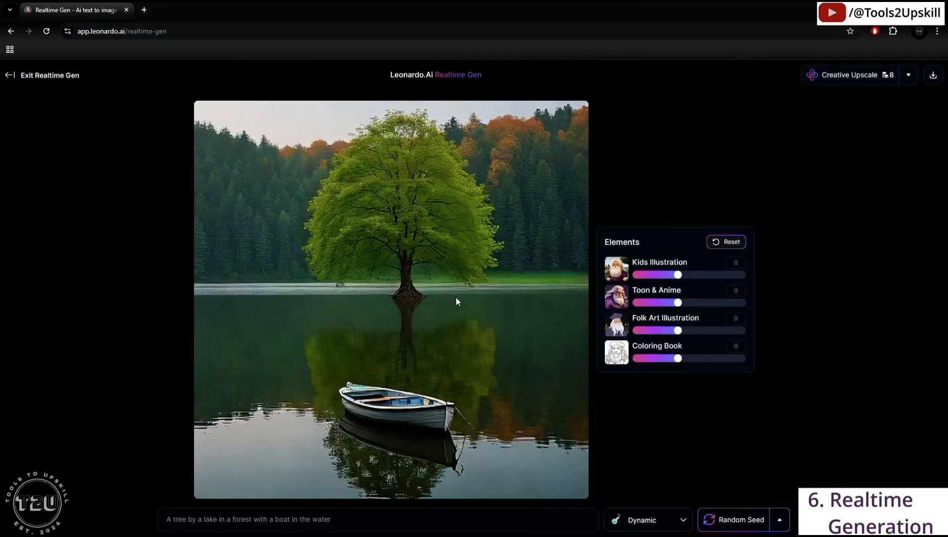
# - Regenerate the tree by the lake image three times, each with a new random seed
pyautogui.click(738, 520)
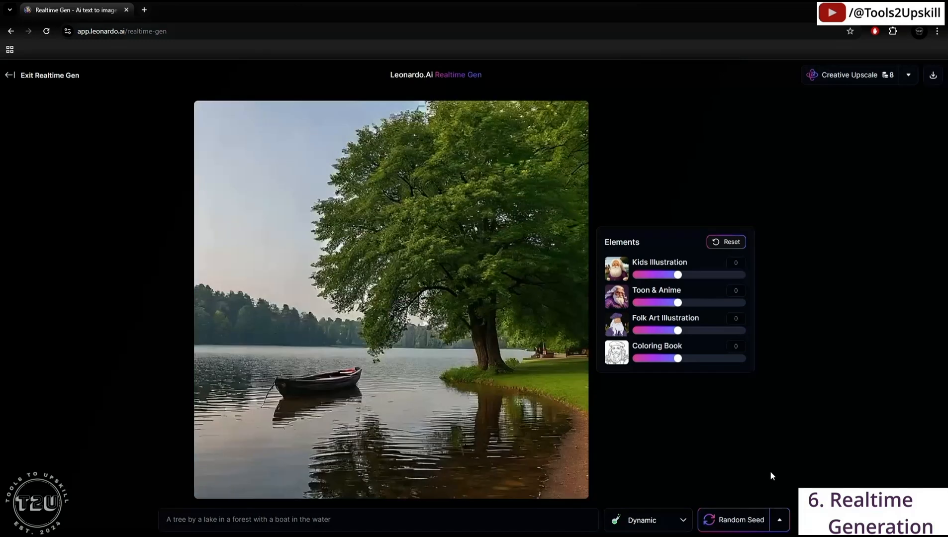
pyautogui.click(728, 522)
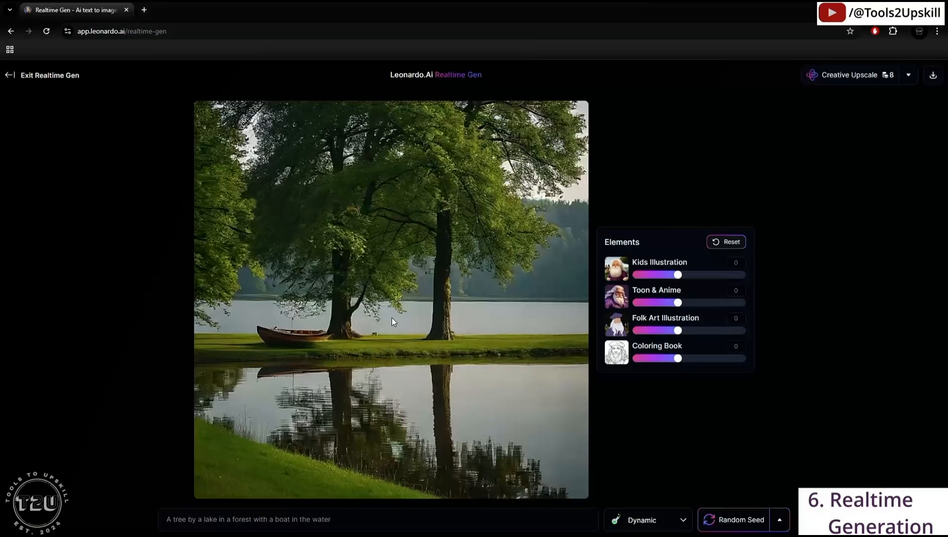
pyautogui.click(712, 519)
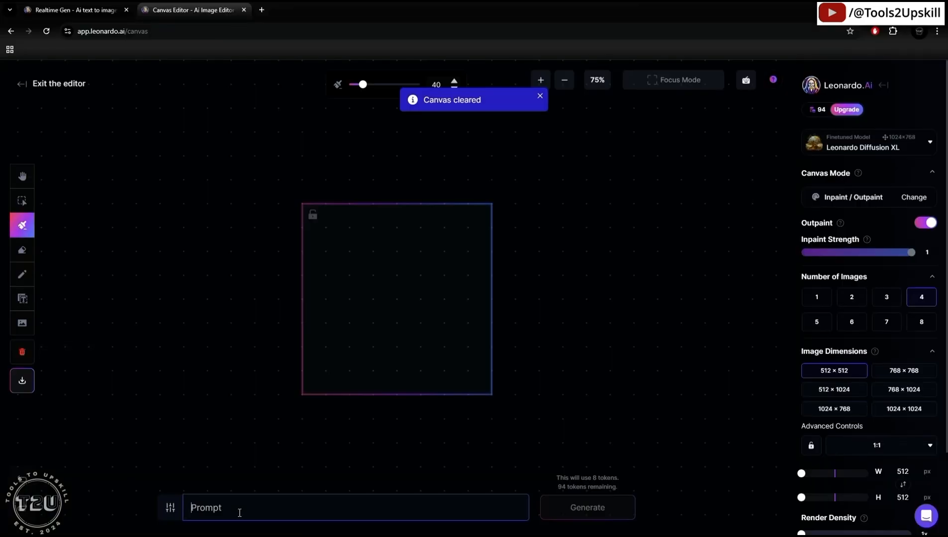
# - Generate four canvas images from the prompt "A person sitting besides a bonfire by a serene lake amidst snow-clad mountains" in the Canvas Editor
pyautogui.press('super+v')
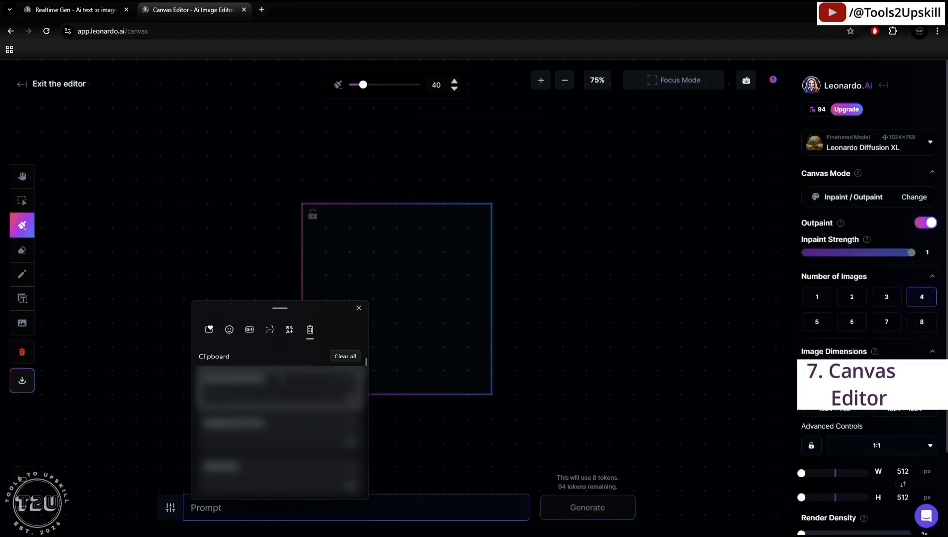
pyautogui.scroll(1, 288, 472)
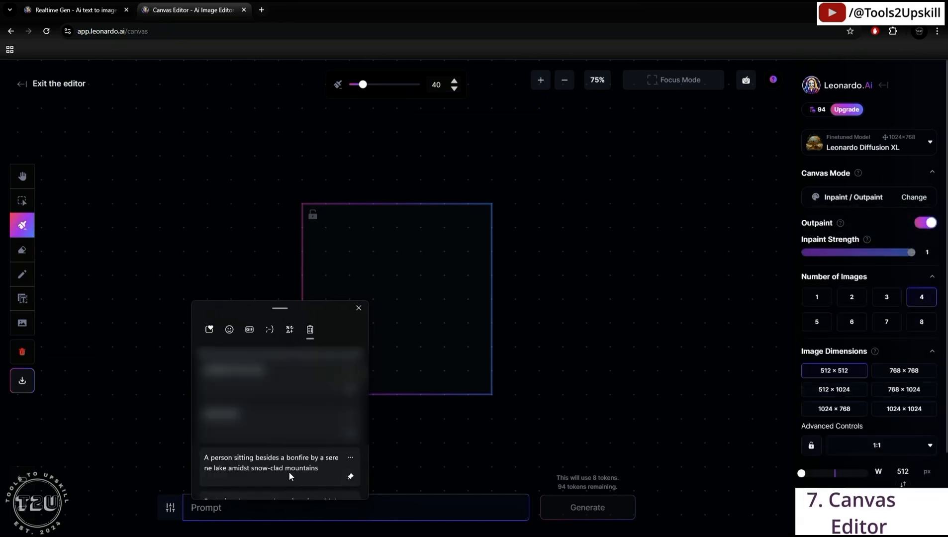
pyautogui.click(289, 472)
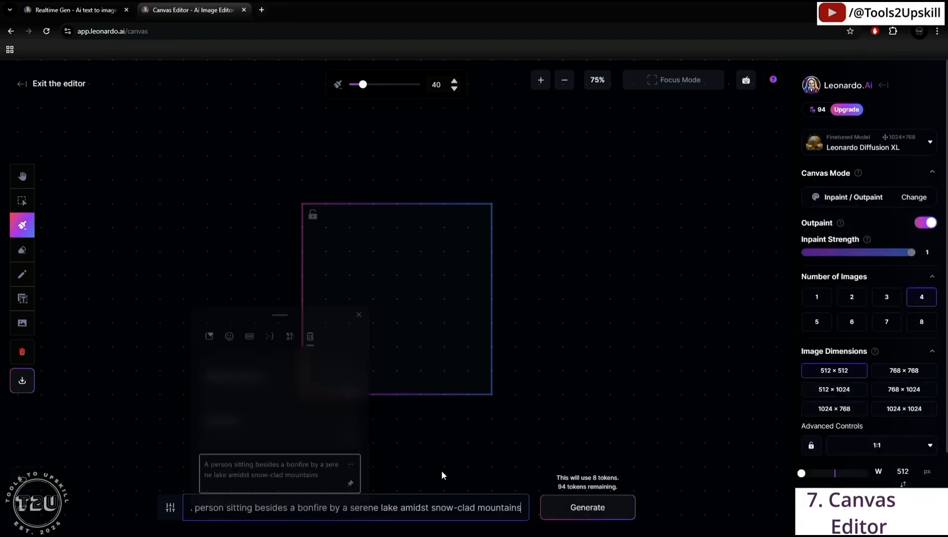
pyautogui.click(583, 510)
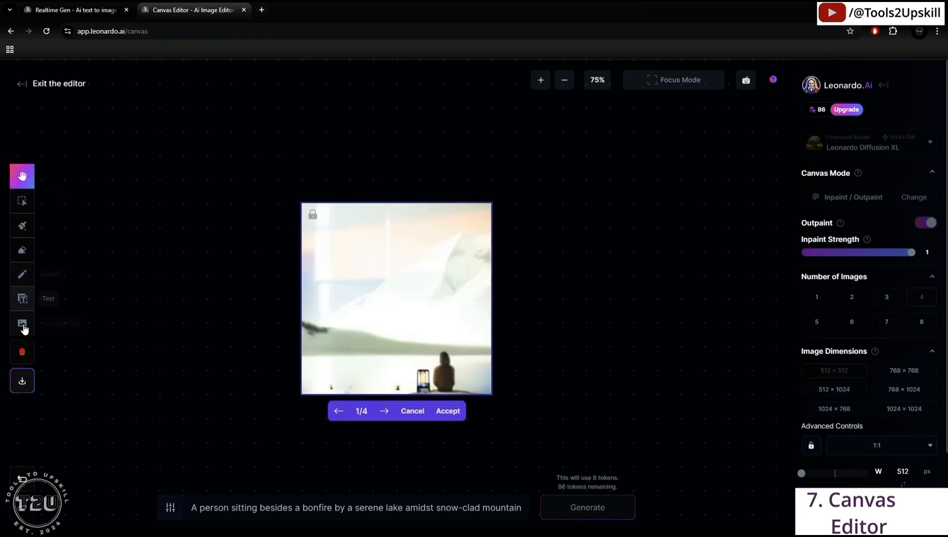
# - Compare the four generated variations and accept the fourth one, with the person in a brown hooded jacket
pyautogui.click(385, 413)
pyautogui.click(387, 414)
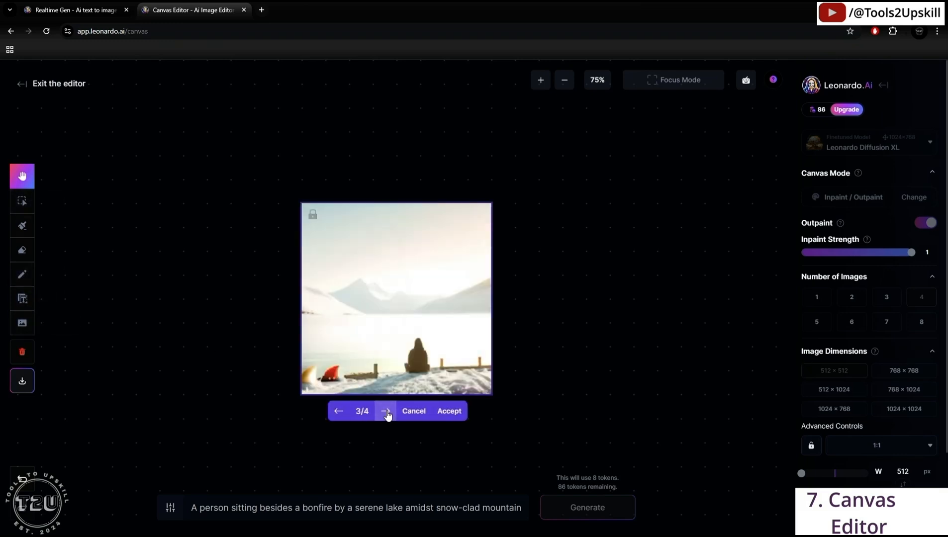
pyautogui.click(386, 415)
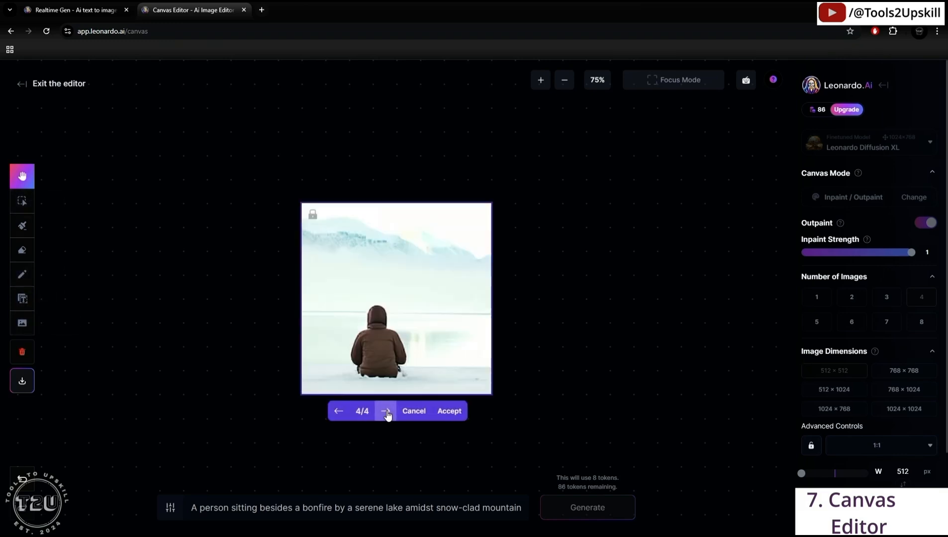
pyautogui.click(445, 412)
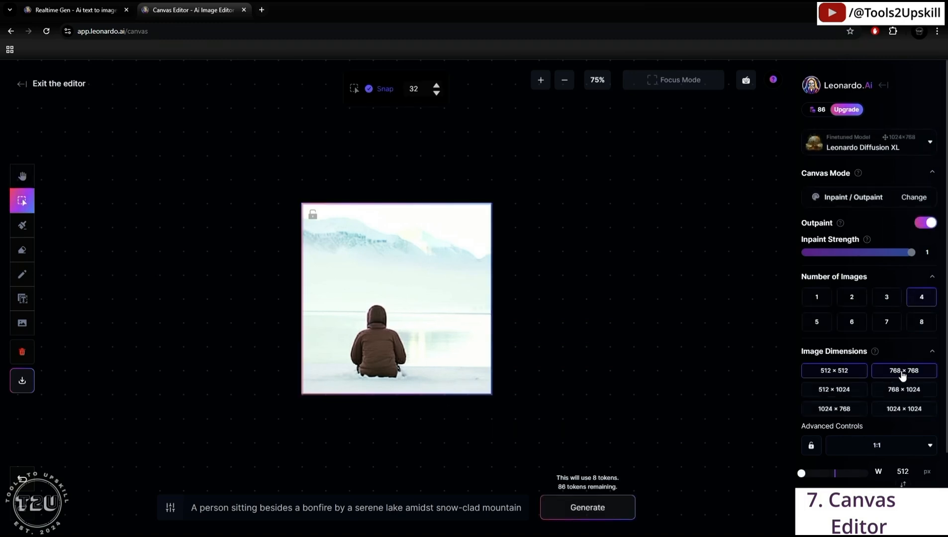
# - Review the canvas generation settings and sketch a freehand white outline of brush size 13 across the mountains
pyautogui.scroll(-2, 874, 453)
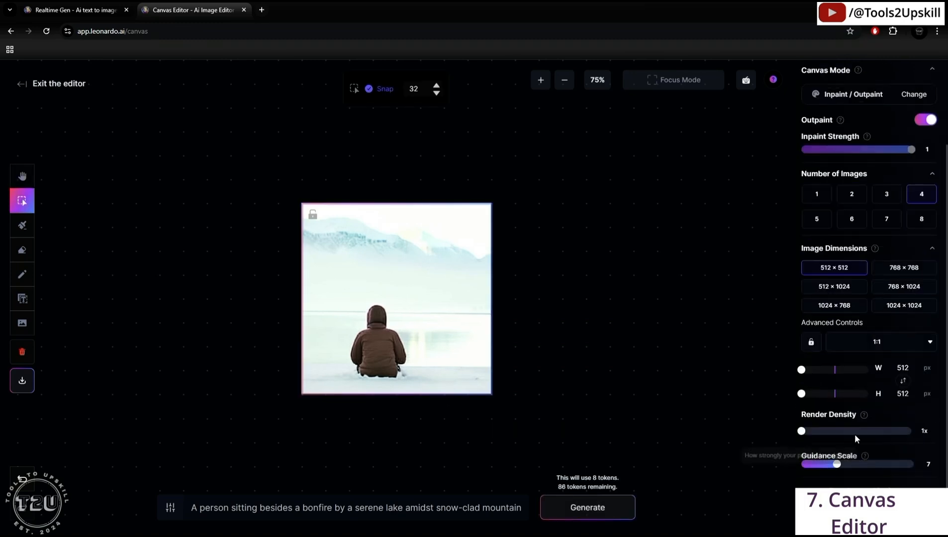
pyautogui.scroll(1, 888, 269)
pyautogui.scroll(1, 889, 269)
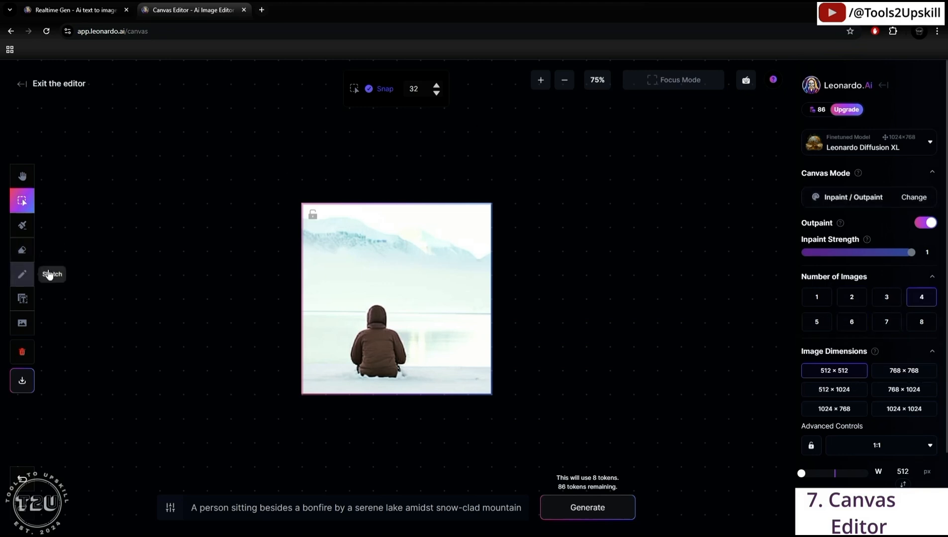
pyautogui.click(22, 274)
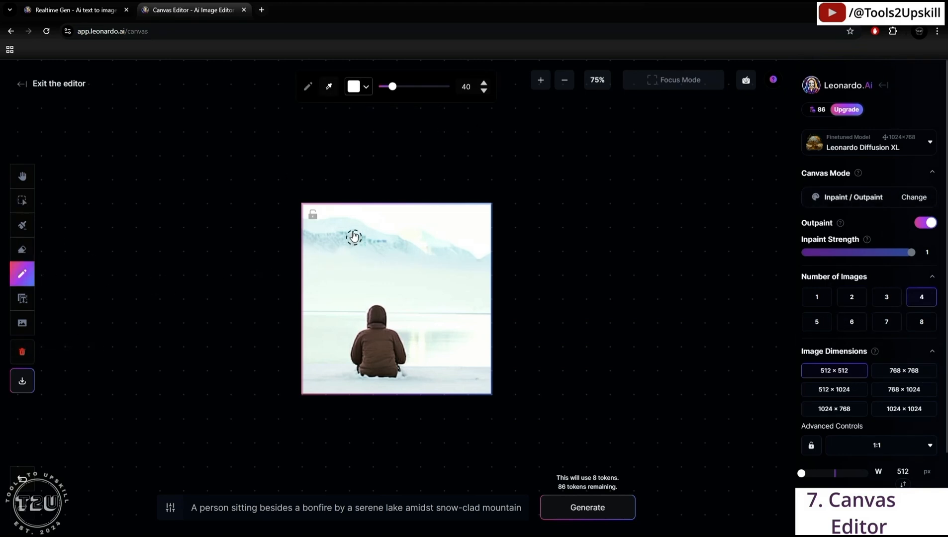
pyautogui.moveTo(391, 86); pyautogui.dragTo(383, 86)
pyautogui.moveTo(300, 242)
pyautogui.mouseDown()
pyautogui.moveTo(357, 228)
pyautogui.moveTo(406, 230)
pyautogui.moveTo(468, 265)
pyautogui.moveTo(435, 299)
pyautogui.moveTo(317, 242)
pyautogui.mouseUp()
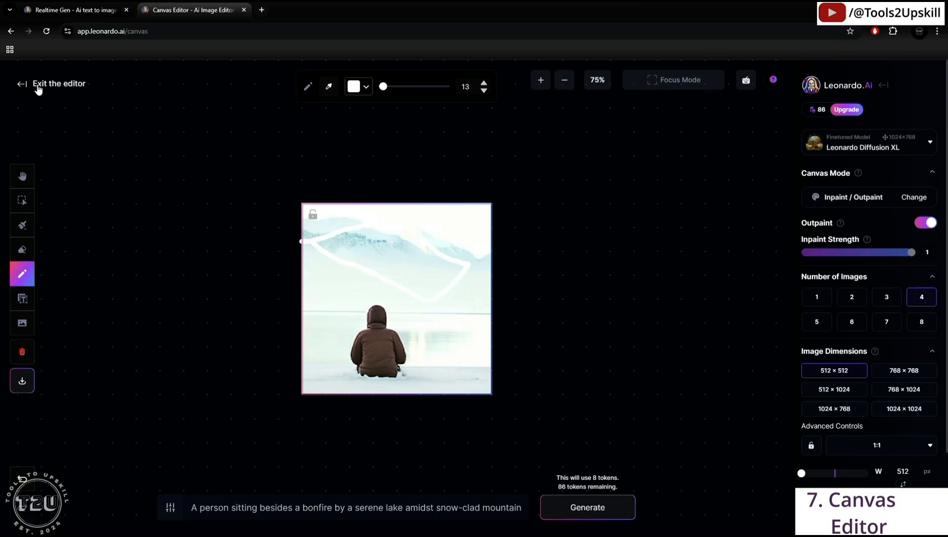
# - Check the negative prompt box, leave it empty, and exit the canvas editor
pyautogui.click(171, 508)
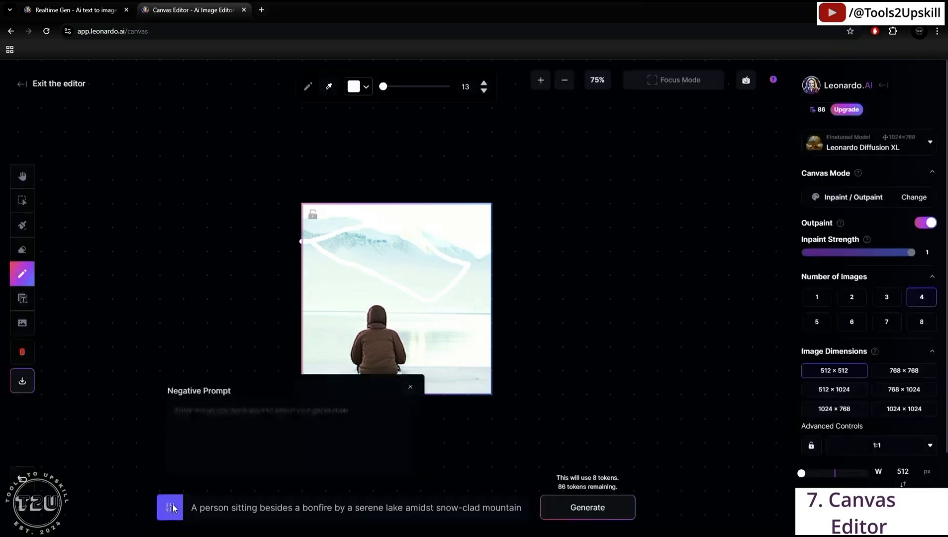
pyautogui.click(254, 420)
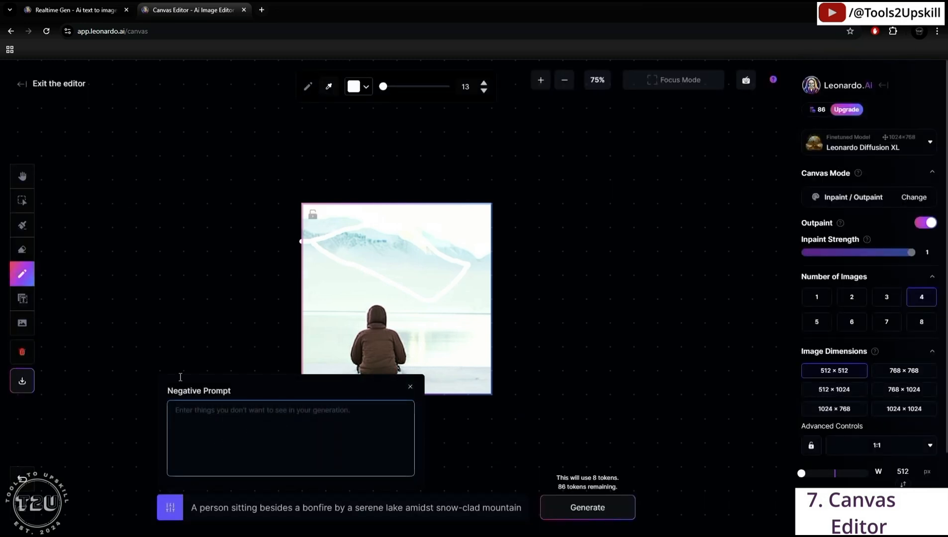
pyautogui.click(21, 85)
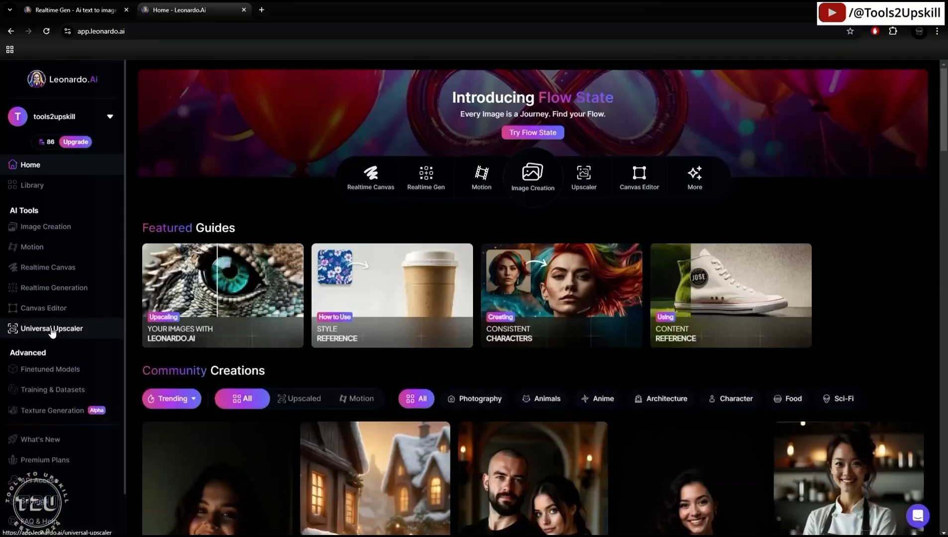
# - Open the Universal Upscaler and load the first bonfire image from the own generations as the source image
pyautogui.click(53, 330)
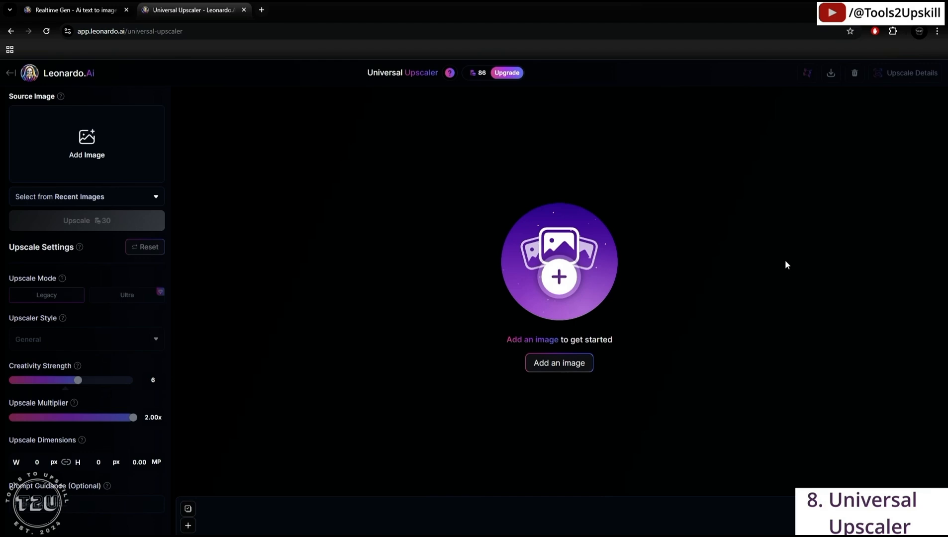
pyautogui.click(558, 363)
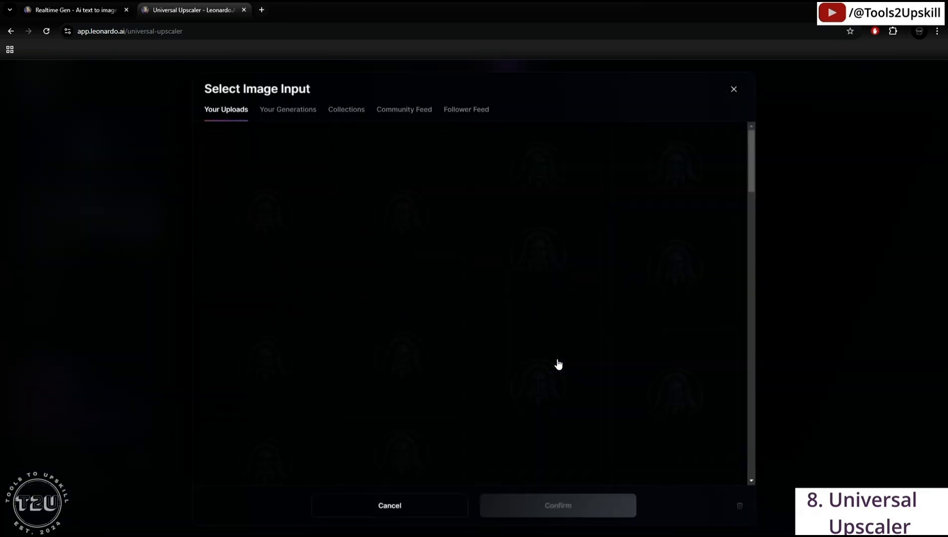
pyautogui.click(291, 108)
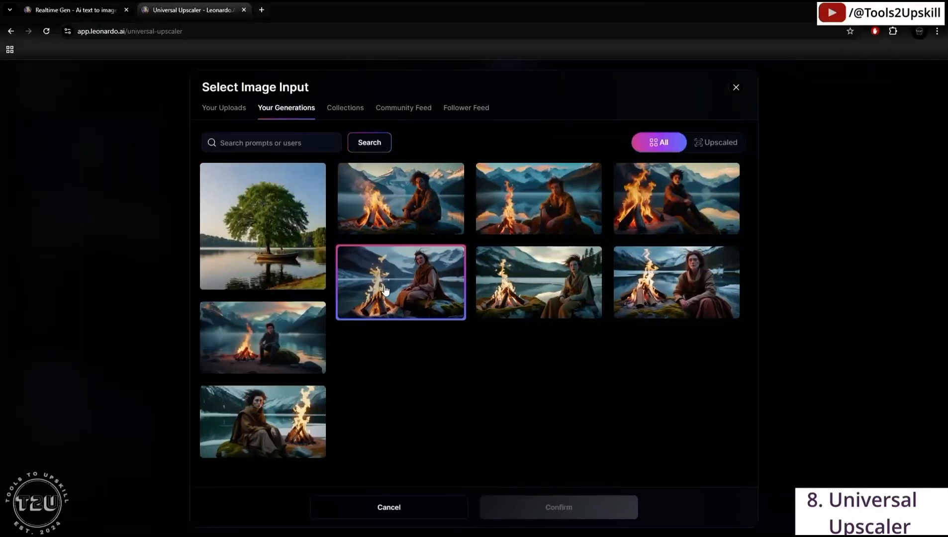
pyautogui.click(406, 203)
pyautogui.click(538, 506)
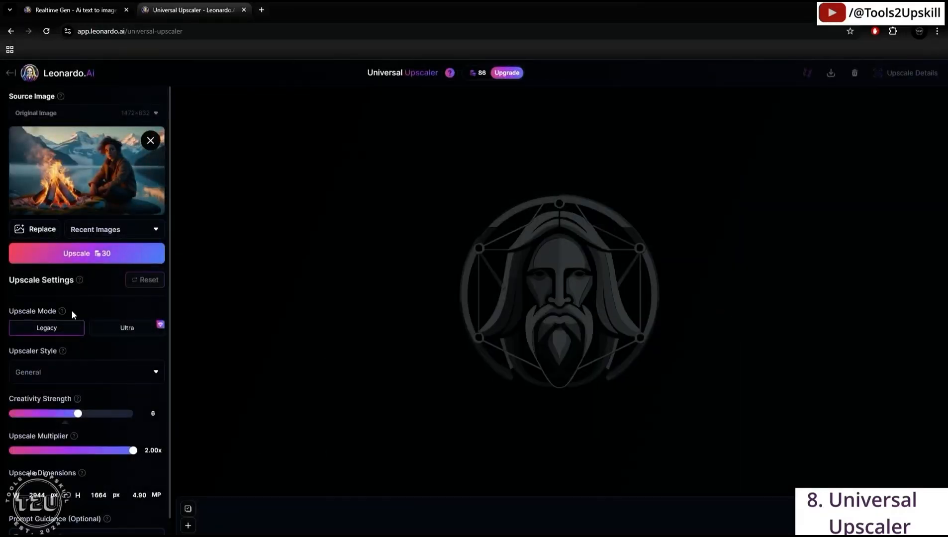
# - Review the upscaler style options, upscale multiplier, upscale dimensions and prompt guidance, keeping the General style and the 2.00x multiplier
pyautogui.click(102, 371)
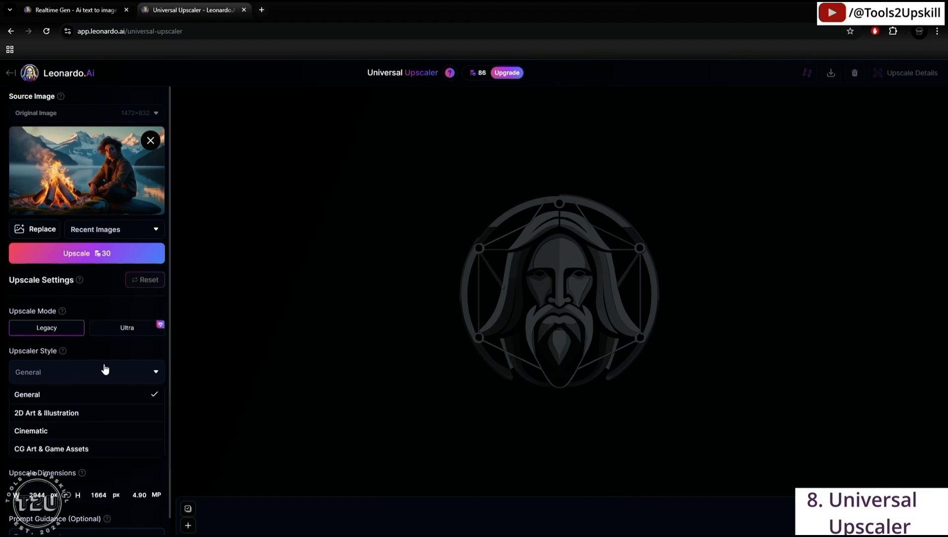
pyautogui.click(62, 372)
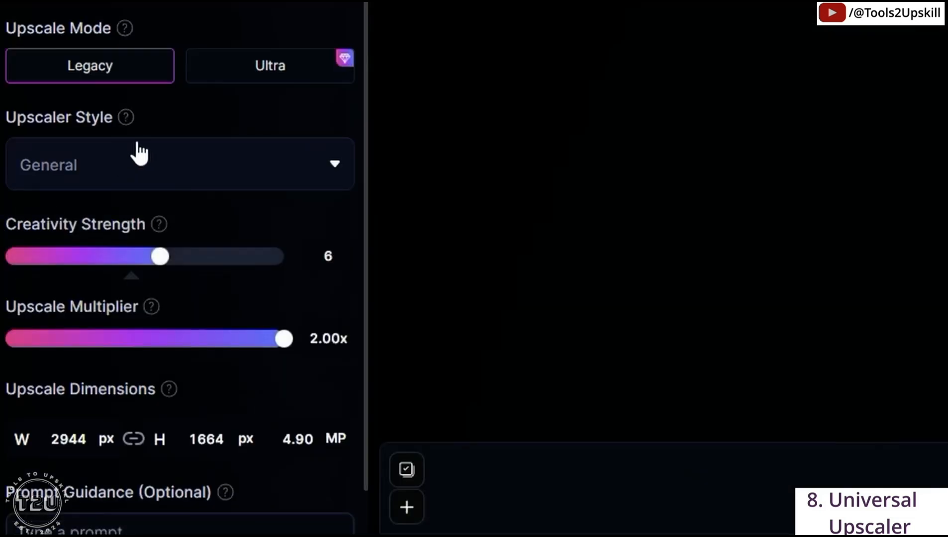
pyautogui.scroll(-2, 264, 175)
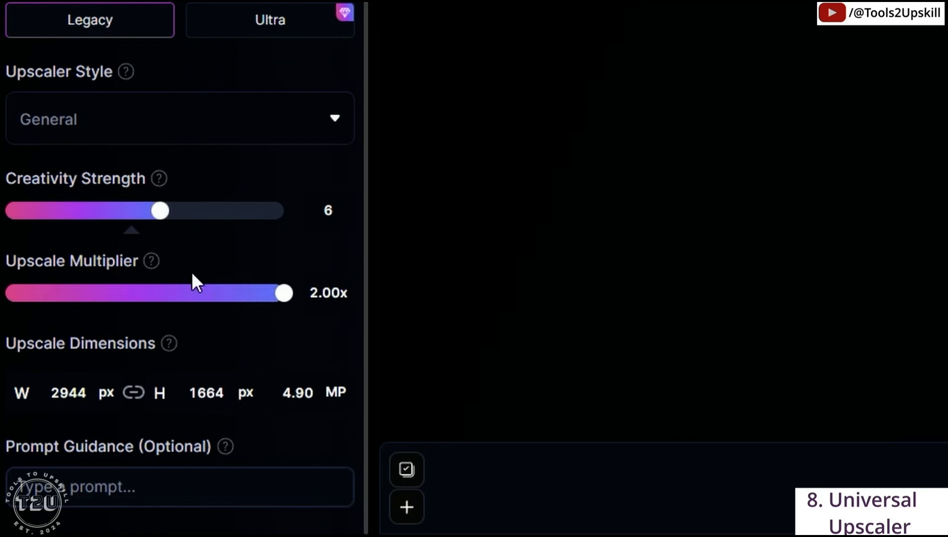
pyautogui.moveTo(152, 258)
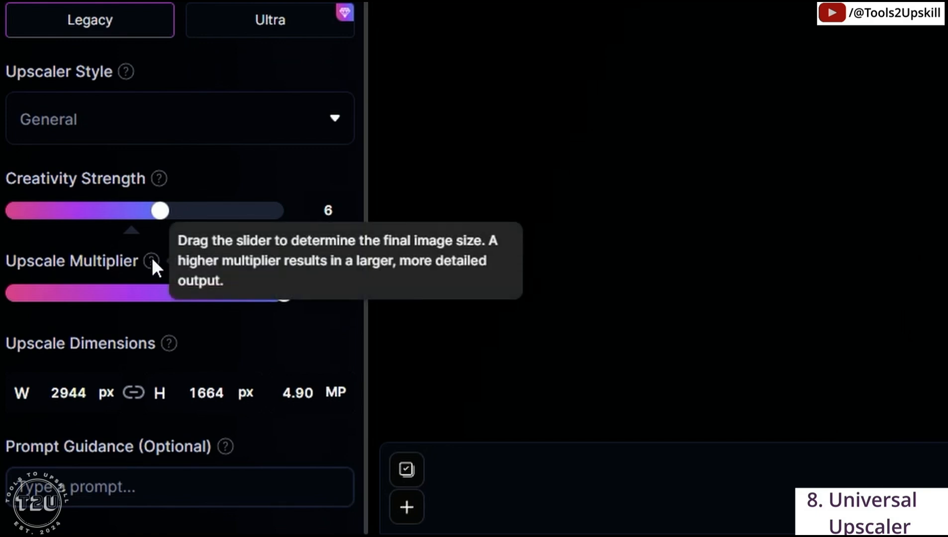
pyautogui.moveTo(278, 296); pyautogui.dragTo(307, 297)
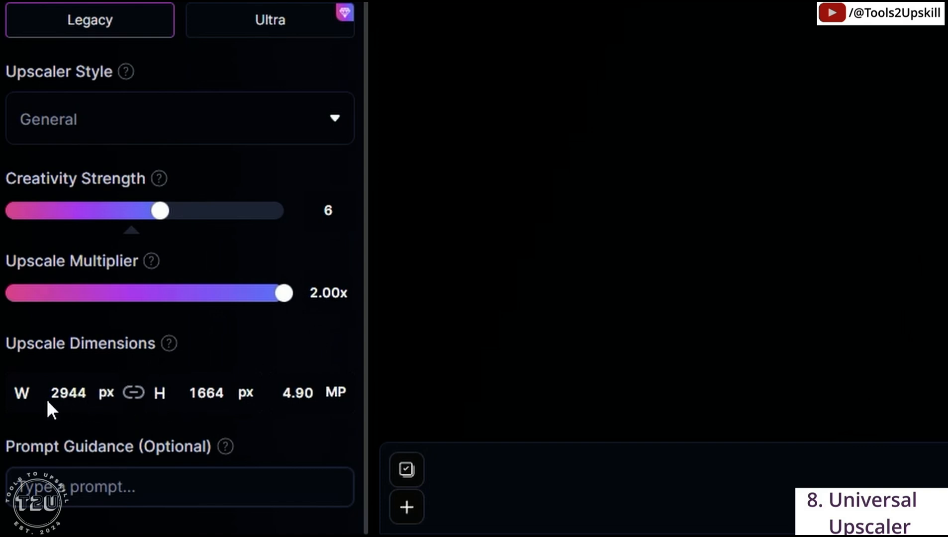
pyautogui.click(169, 342)
pyautogui.click(127, 479)
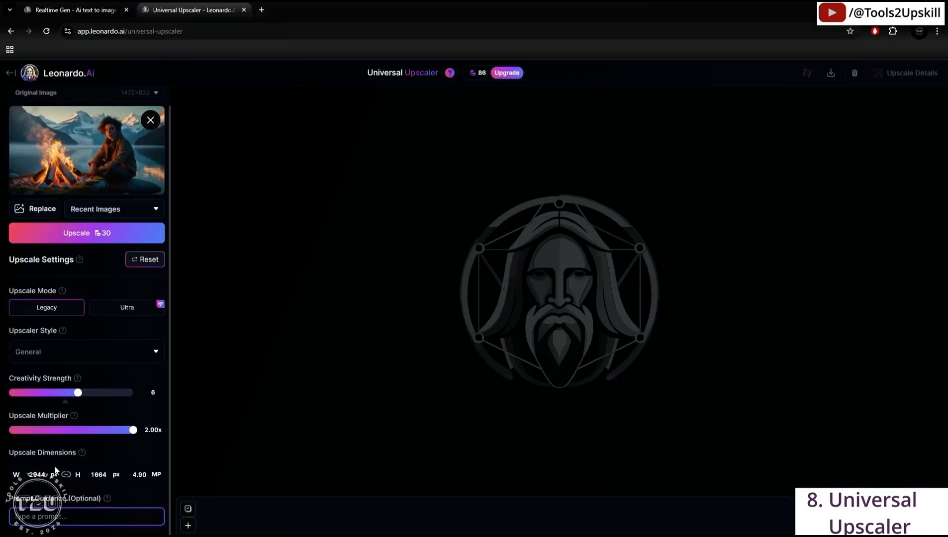
# - Try the Ultra upscale mode, return to Legacy, and upscale the bonfire image with creativity strength 6 and multiplier 2.00x
pyautogui.click(127, 308)
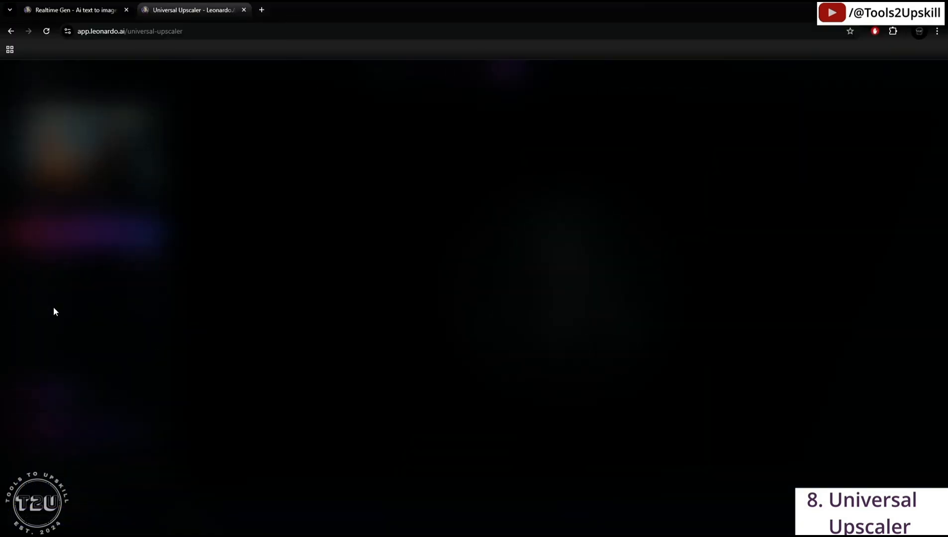
pyautogui.click(650, 180)
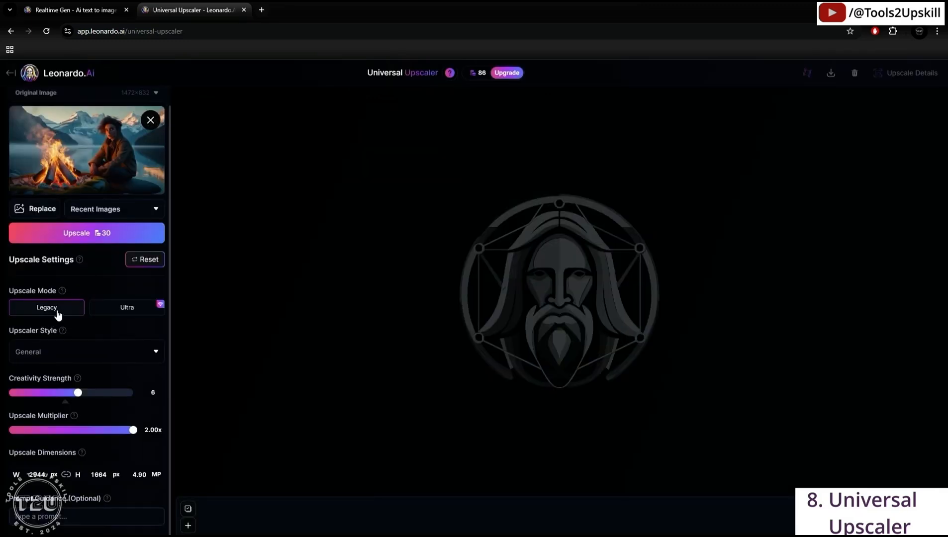
pyautogui.click(93, 236)
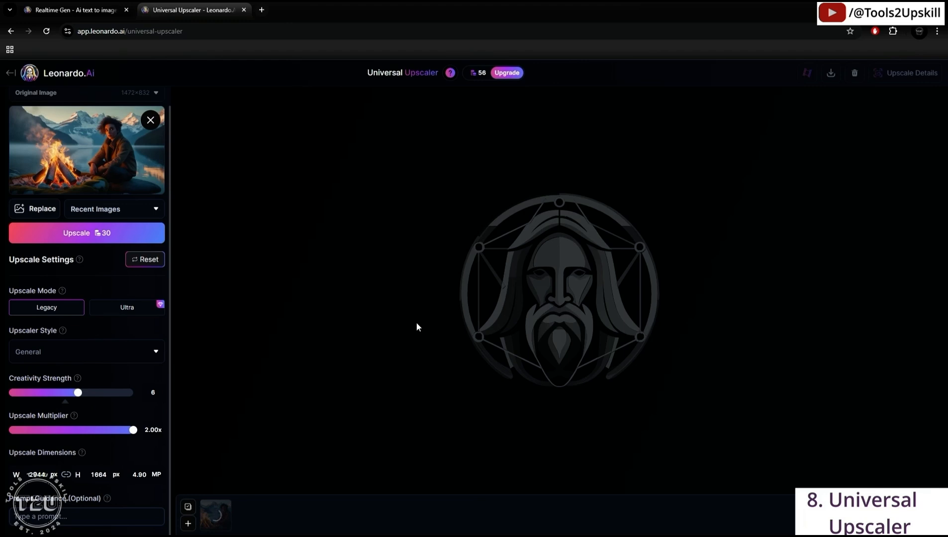
# - Leave the Universal Upscaler, open Image Creation and copy the existing prompt about a person beside a bonfire by a serene lake
pyautogui.click(11, 74)
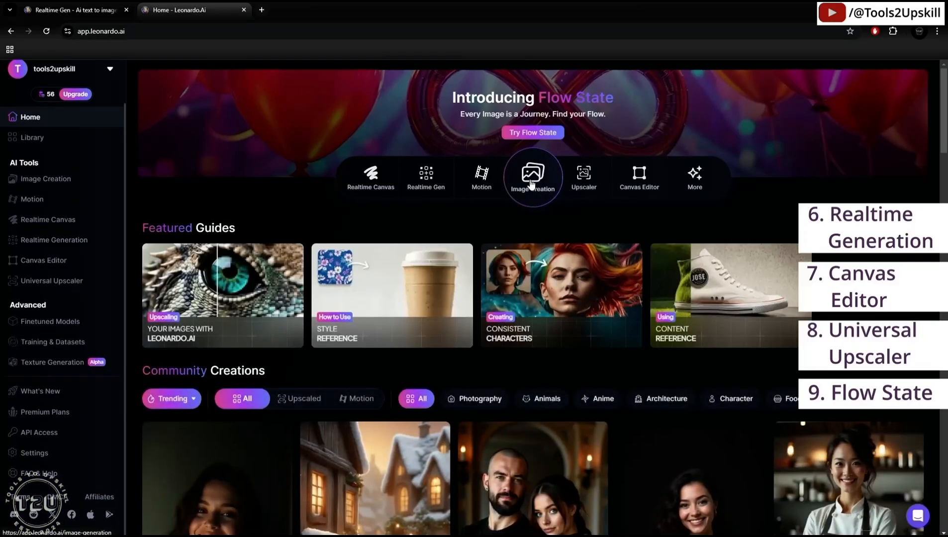
pyautogui.click(530, 179)
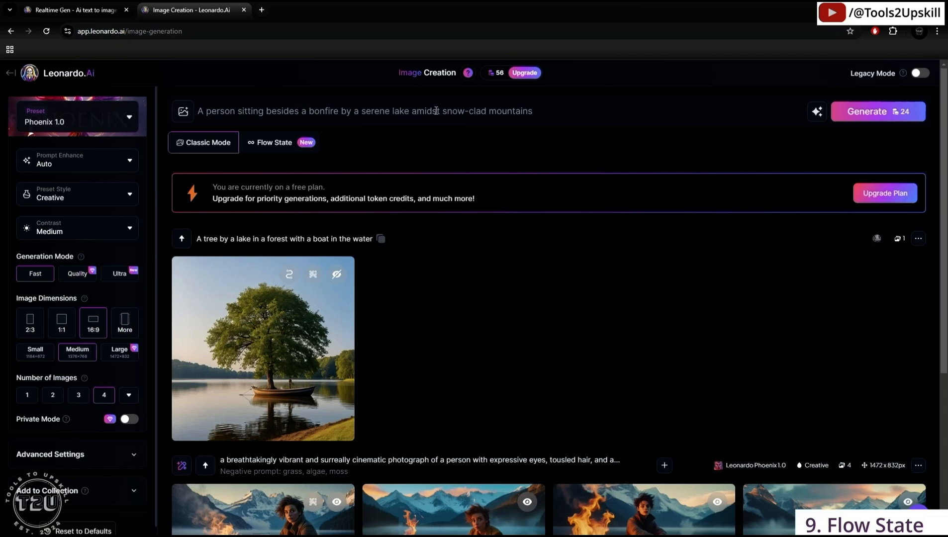
pyautogui.moveTo(536, 113); pyautogui.dragTo(189, 113)
pyautogui.press('super+c')
pyautogui.click(444, 295)
pyautogui.scroll(-5, 444, 295)
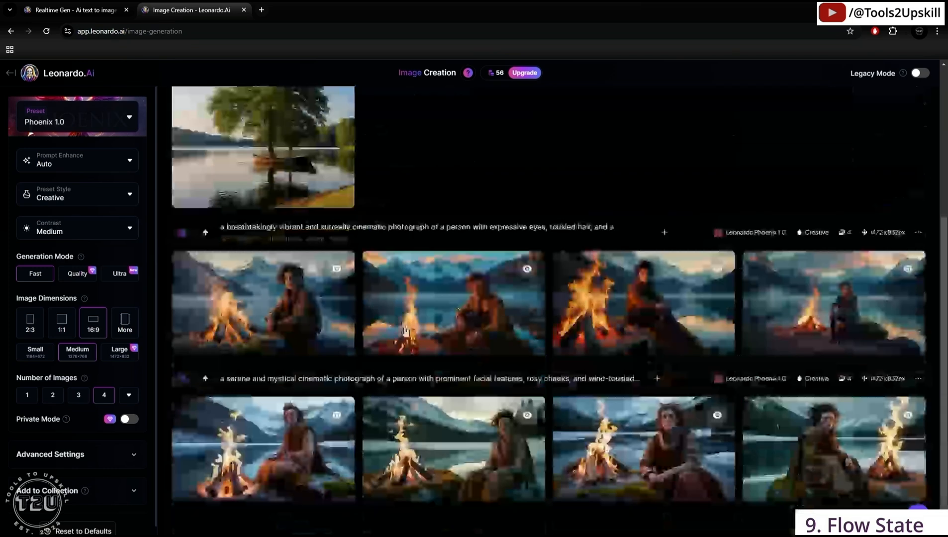
pyautogui.scroll(5, 279, 298)
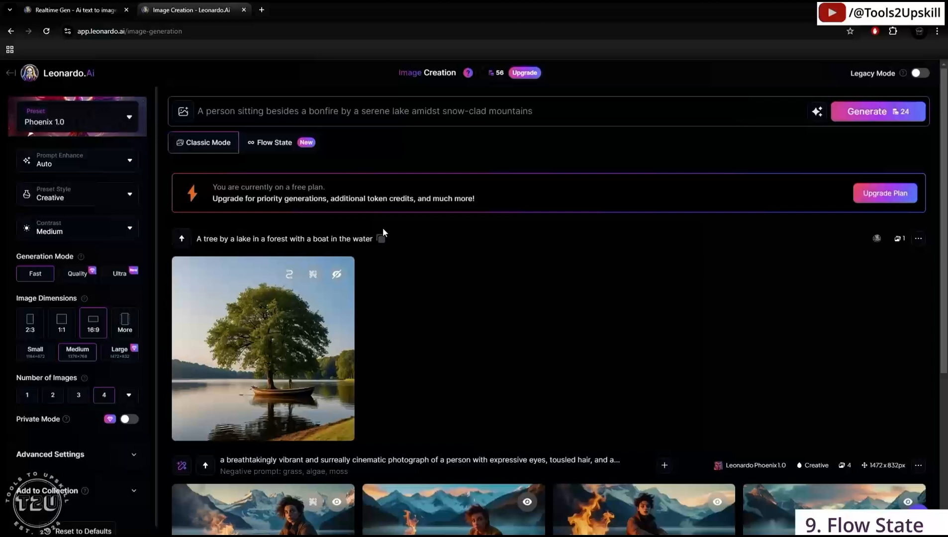
# - Switch to Flow State and generate images from the copied prompt "A person sitting besides a bonfire by a serene lake amidst snow-clad mountains"
pyautogui.click(269, 143)
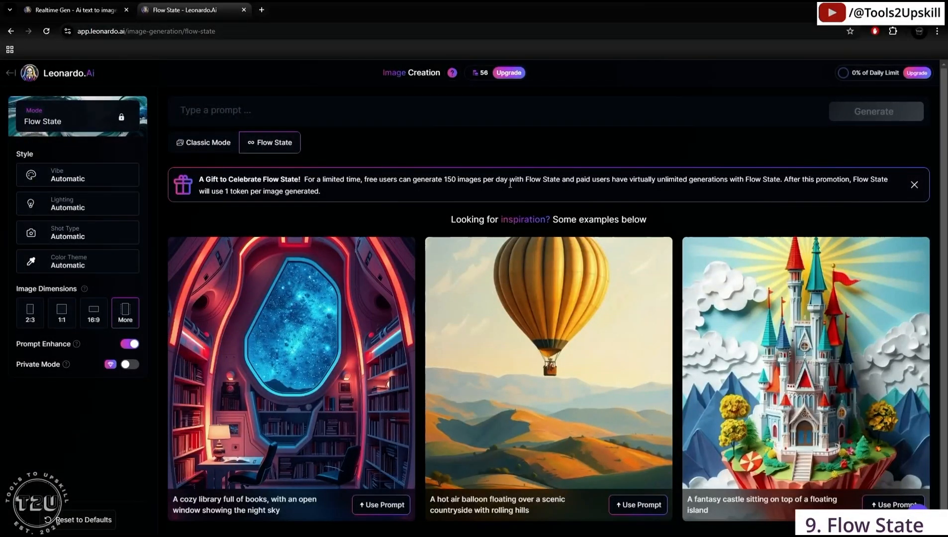
pyautogui.click(296, 117)
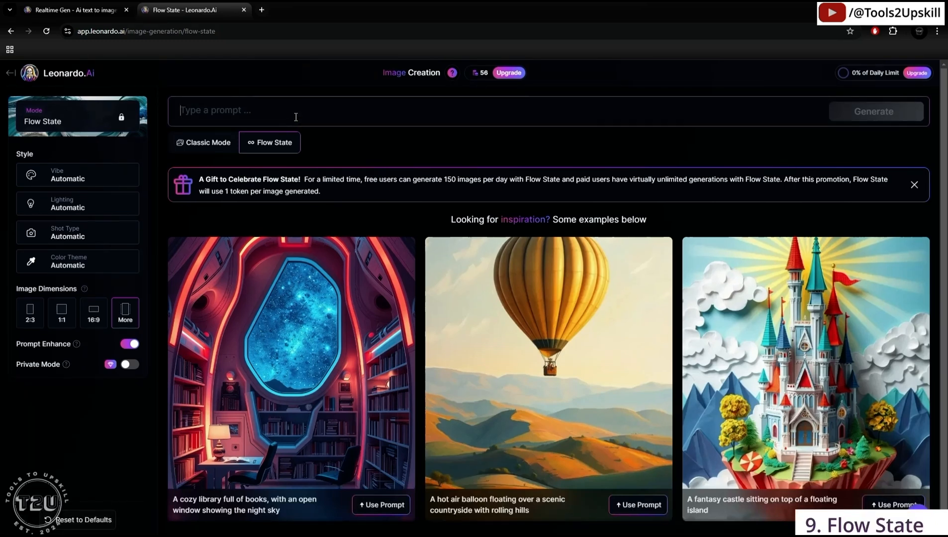
pyautogui.press('super+v')
pyautogui.click(240, 223)
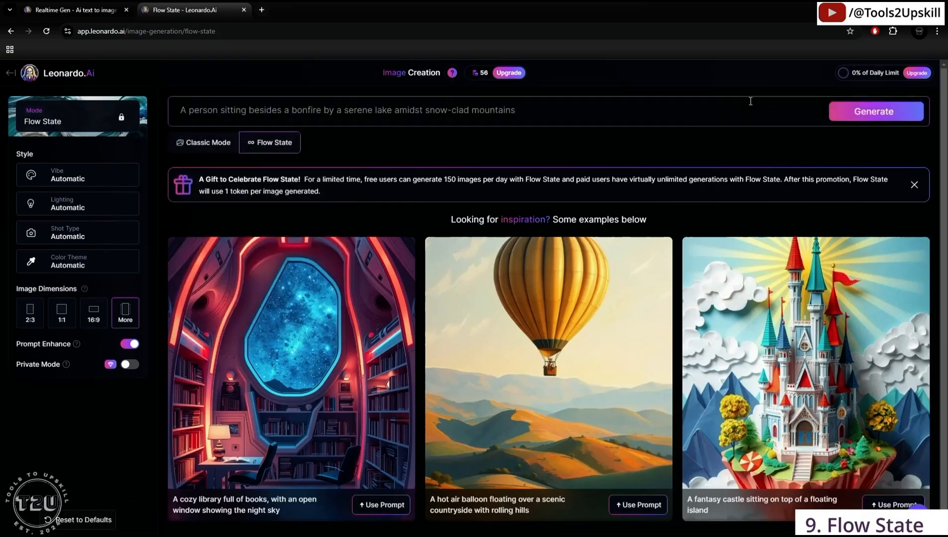
pyautogui.click(859, 115)
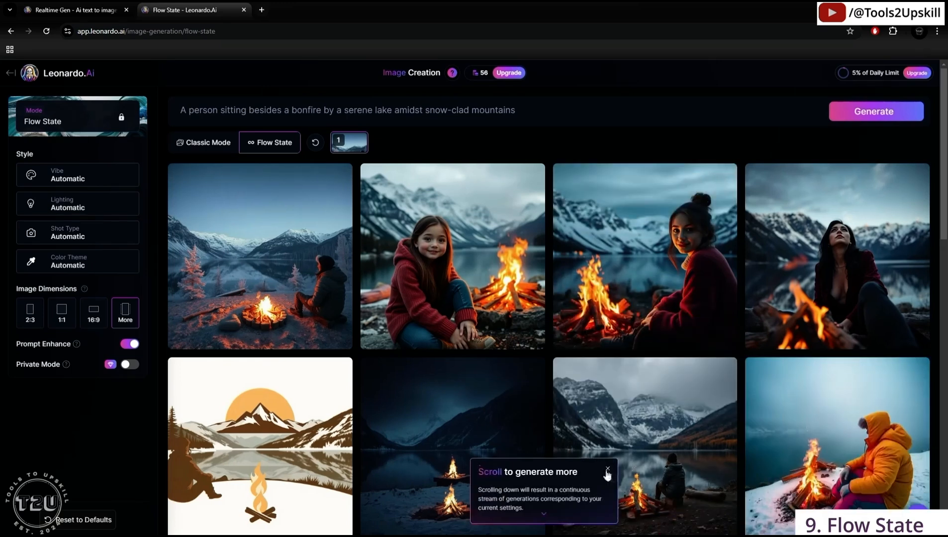
# - Dismiss the scroll tip and browse the continuous stream of bonfire images to compare their different styles
pyautogui.click(607, 469)
pyautogui.scroll(-5, 560, 302)
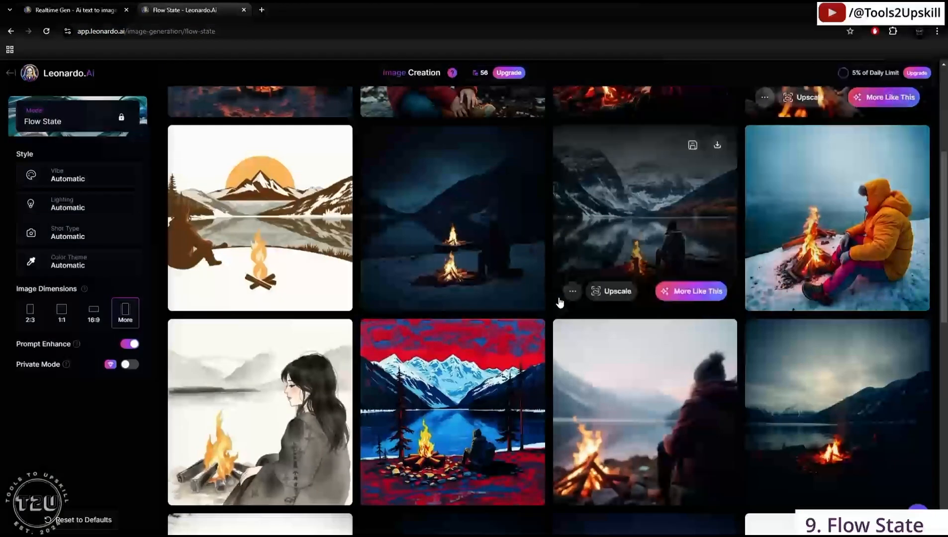
pyautogui.scroll(-2, 559, 302)
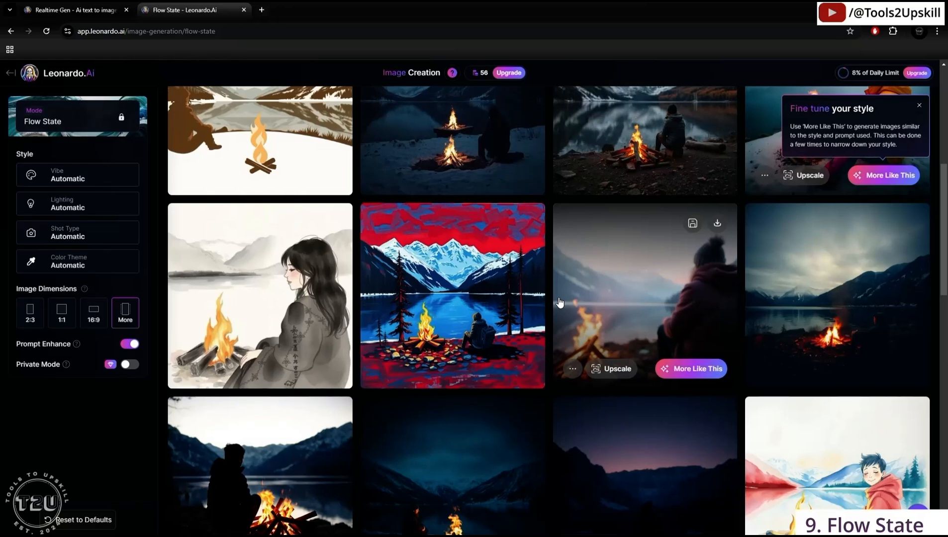
pyautogui.scroll(-3, 587, 303)
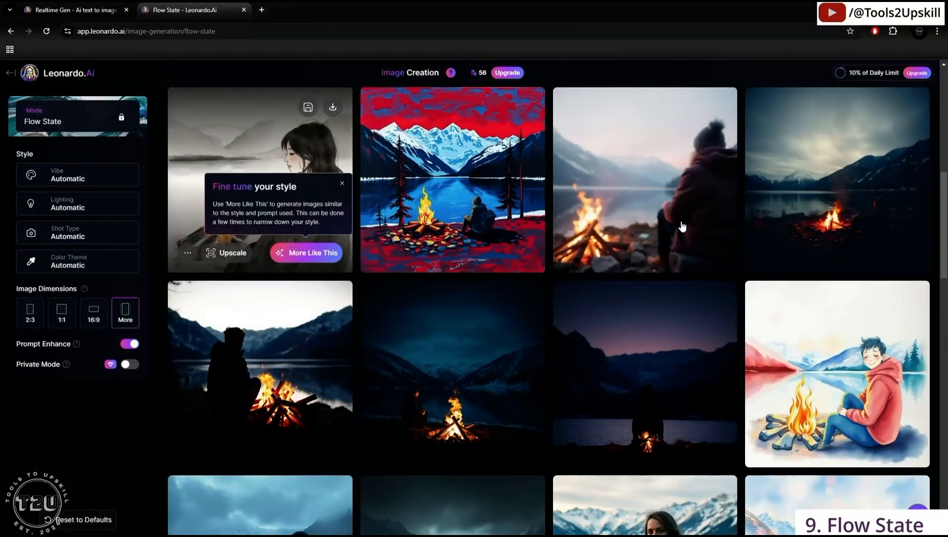
pyautogui.scroll(-2, 682, 227)
pyautogui.scroll(-4, 682, 227)
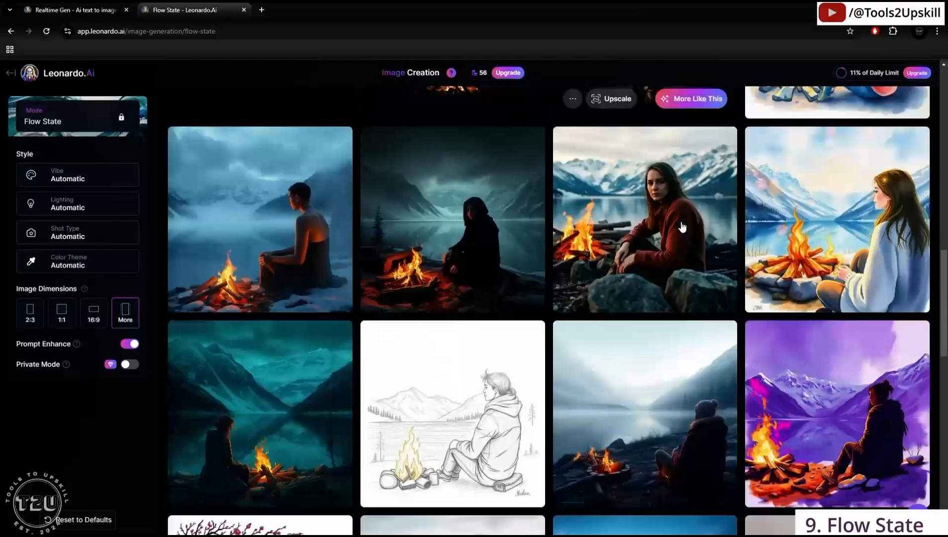
pyautogui.scroll(-4, 682, 227)
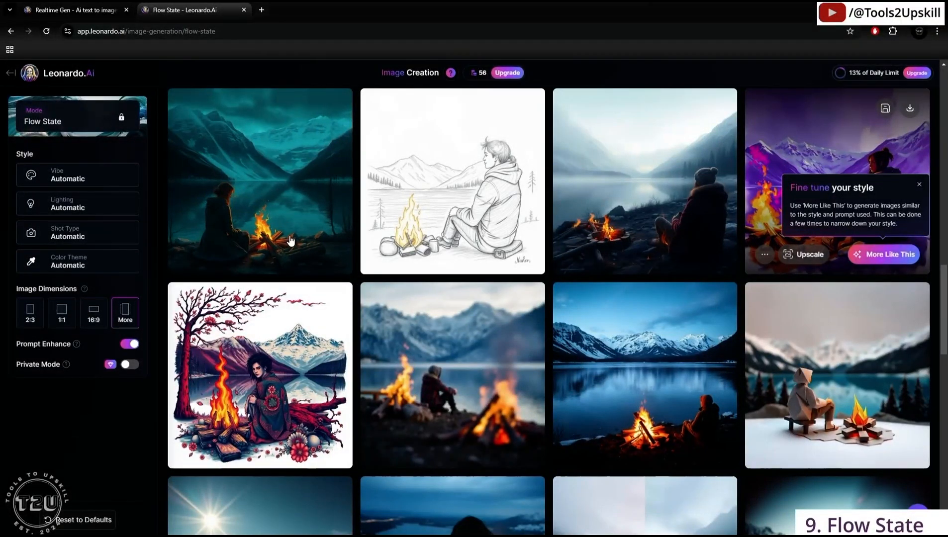
pyautogui.moveTo(267, 178)
pyautogui.moveTo(459, 374)
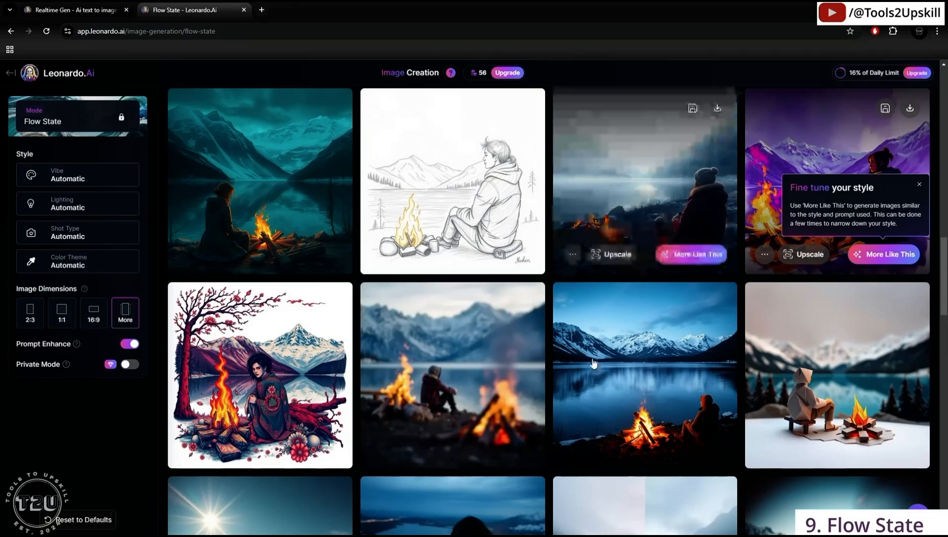
pyautogui.scroll(7, 769, 300)
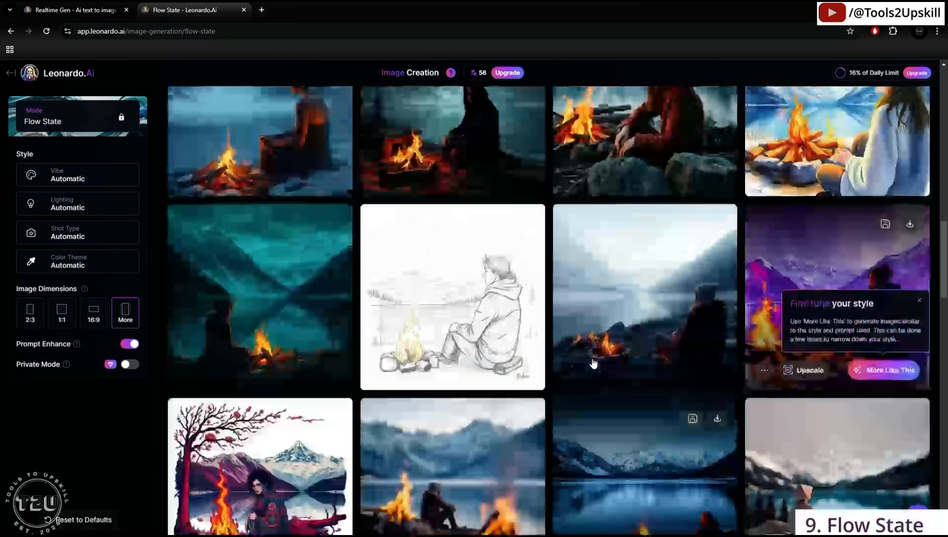
pyautogui.scroll(4, 769, 300)
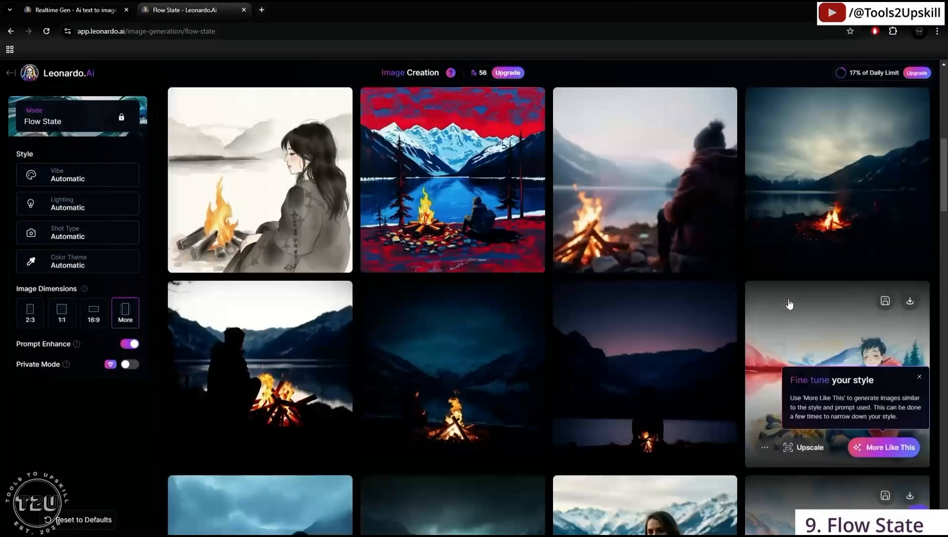
pyautogui.scroll(4, 402, 324)
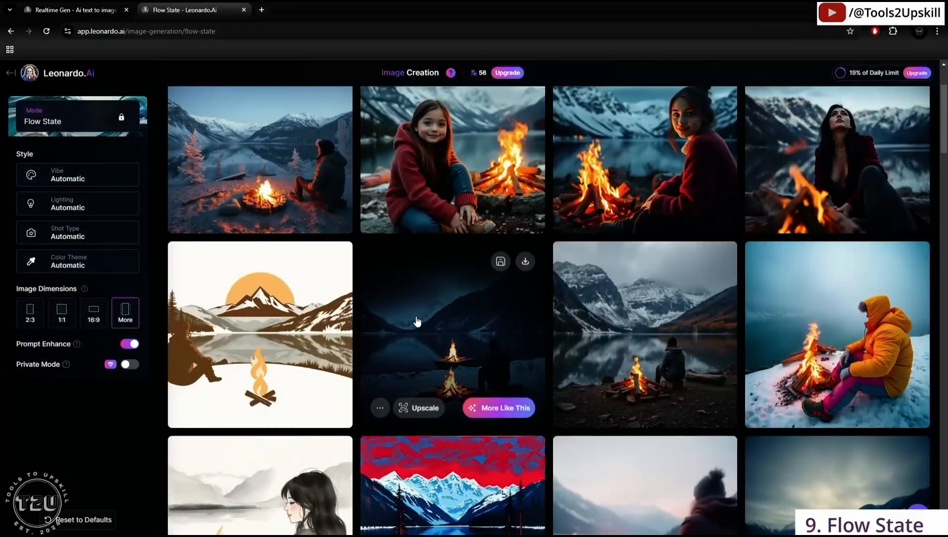
pyautogui.scroll(-15, 568, 379)
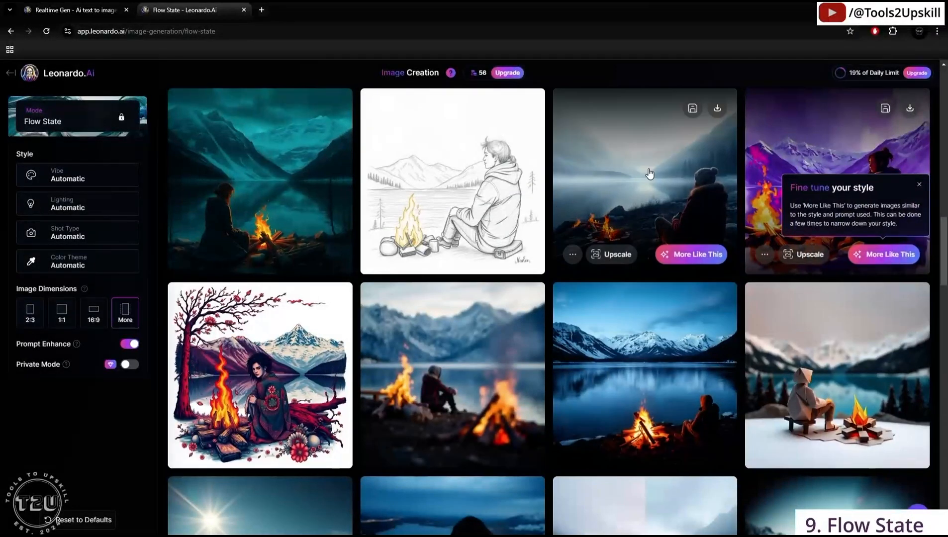
# - Generate more images like the misty lake picture of the person in a beanie, and browse the new stream
pyautogui.click(676, 254)
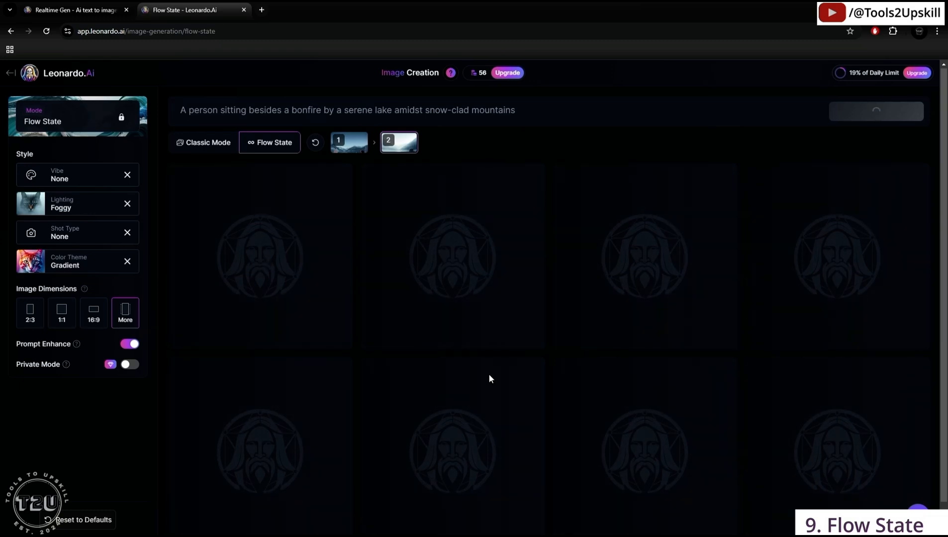
pyautogui.scroll(-1, 488, 377)
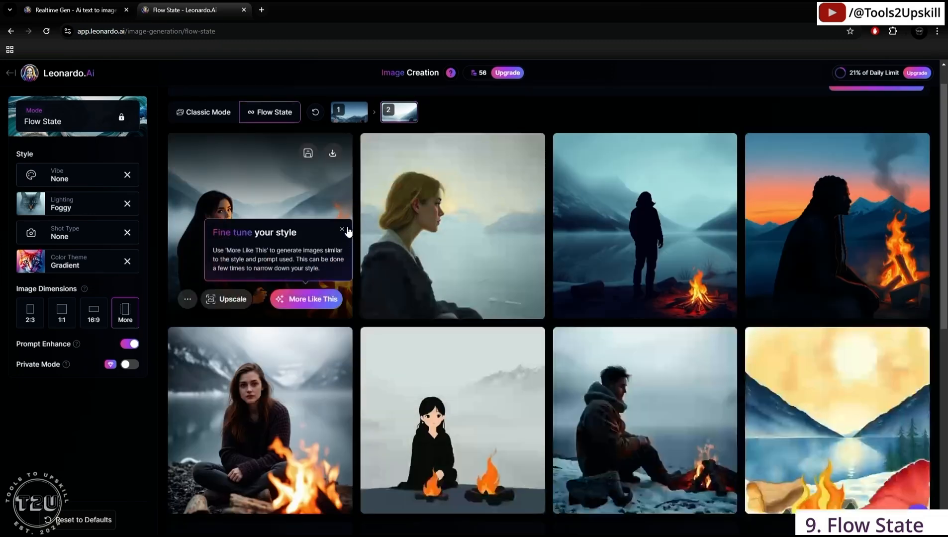
pyautogui.scroll(-5, 577, 391)
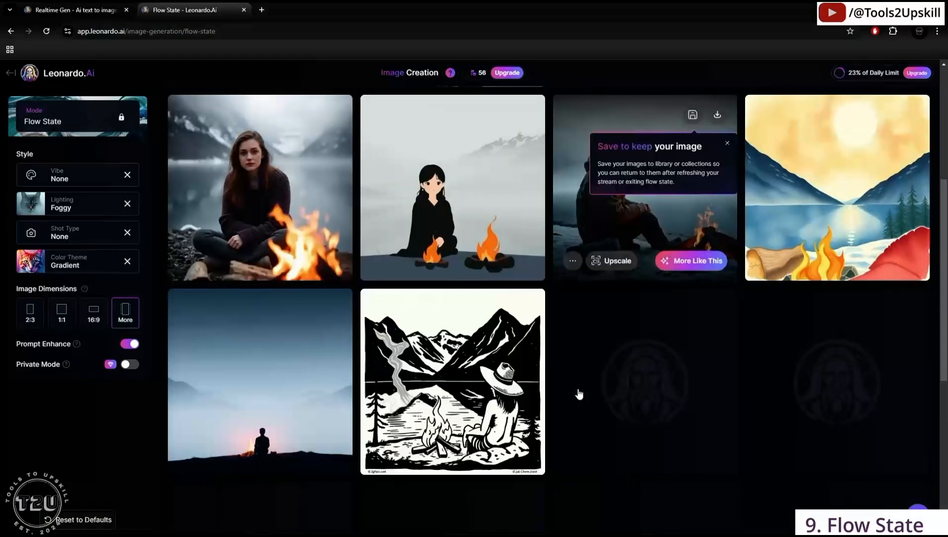
pyautogui.scroll(-3, 579, 395)
pyautogui.scroll(8, 579, 394)
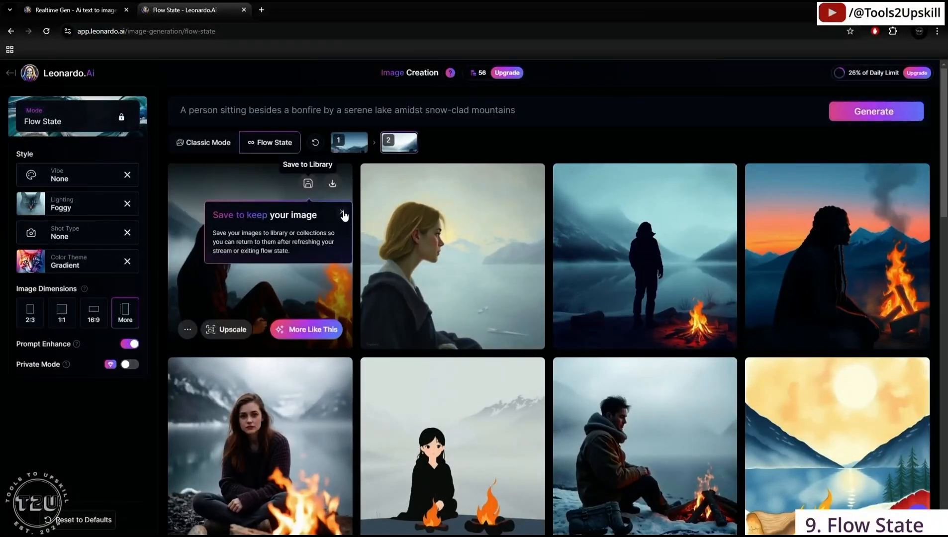
pyautogui.click(343, 213)
pyautogui.scroll(-9, 711, 343)
pyautogui.scroll(-4, 750, 408)
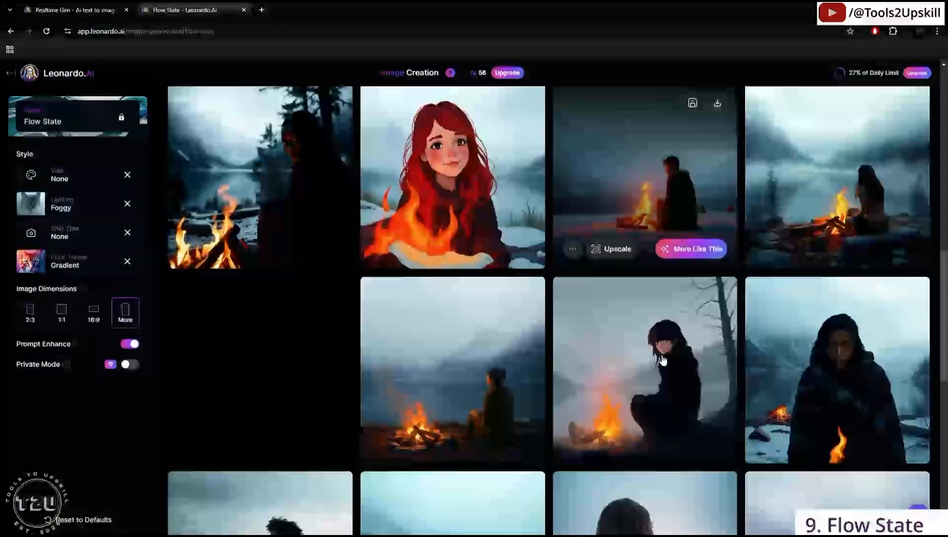
pyautogui.scroll(-5, 679, 330)
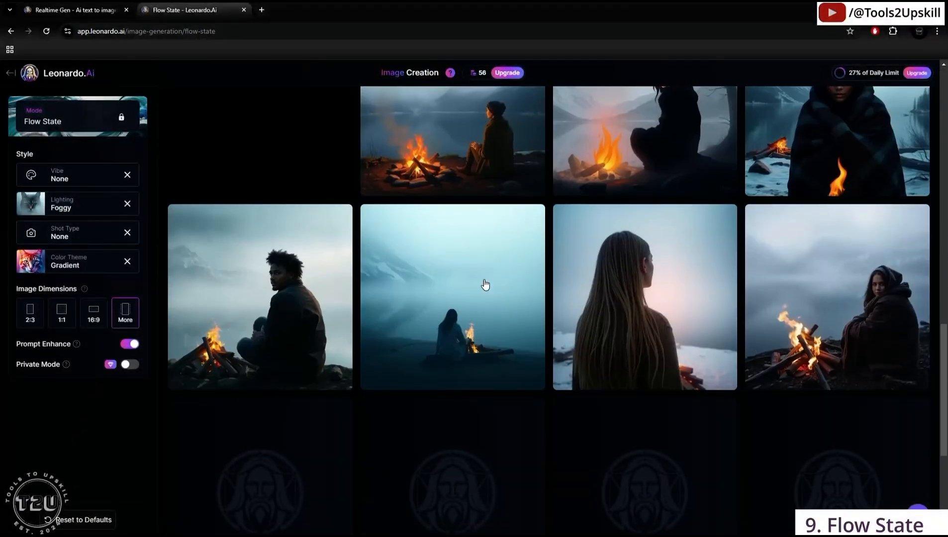
pyautogui.scroll(18, 512, 424)
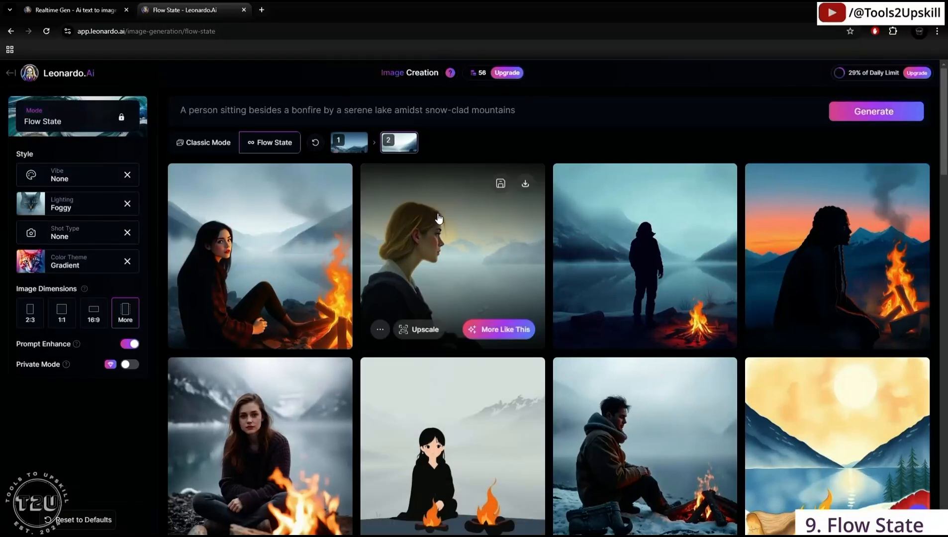
# - View the blonde woman's image enlarged, look through the remaining foggy variations, and exit Flow State to the home page
pyautogui.click(437, 218)
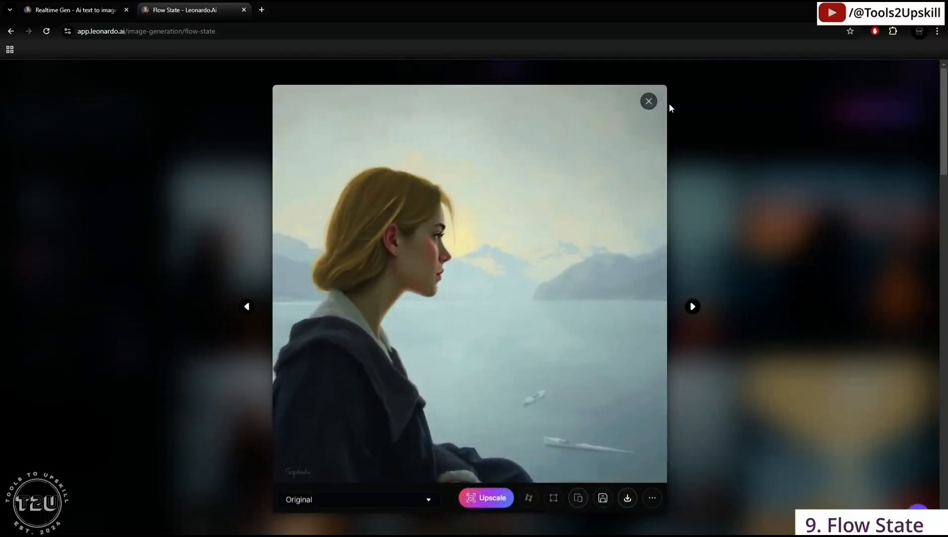
pyautogui.click(648, 100)
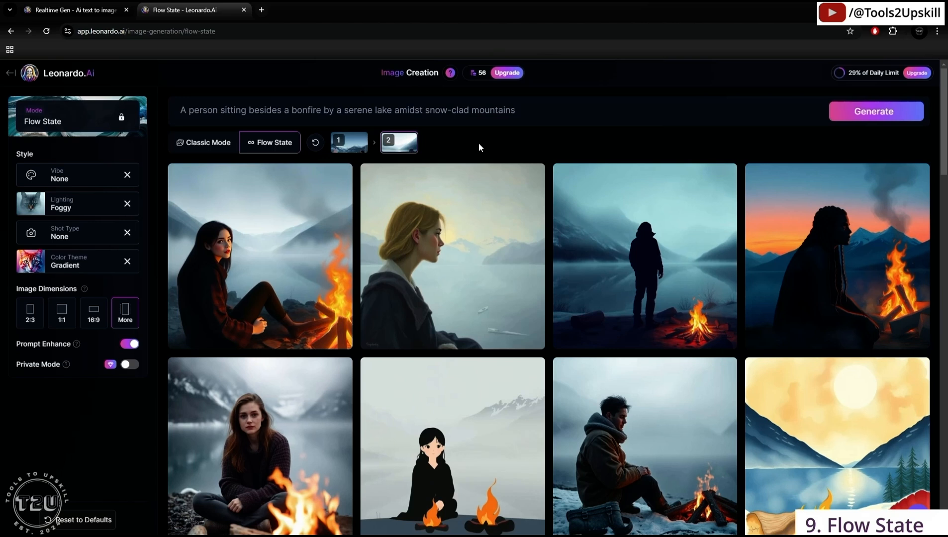
pyautogui.scroll(-4, 573, 426)
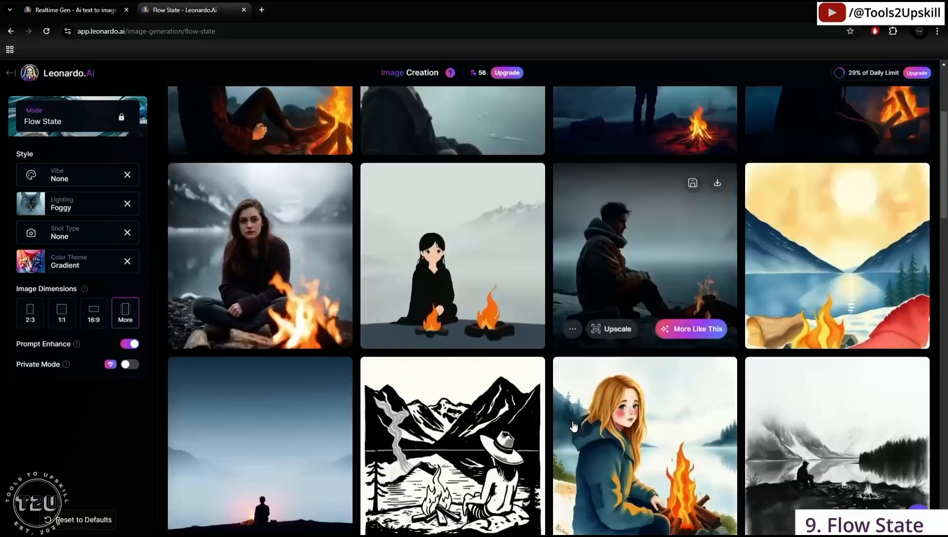
pyautogui.scroll(-10, 573, 426)
pyautogui.scroll(-1, 573, 426)
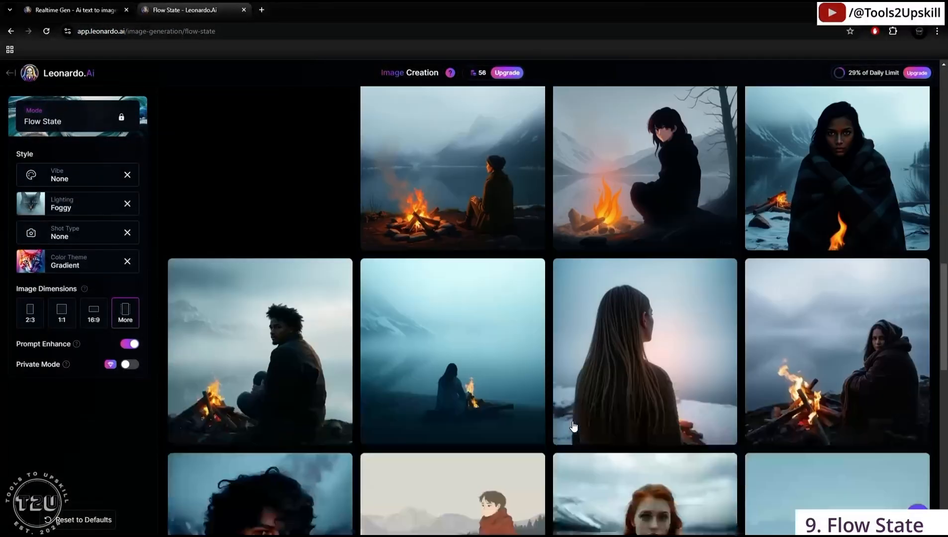
pyautogui.scroll(-10, 573, 426)
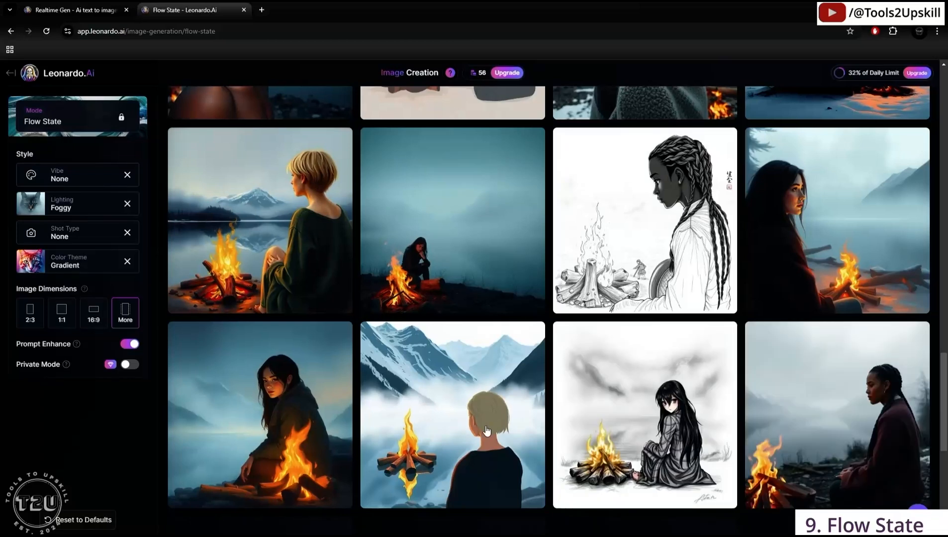
pyautogui.scroll(20, 607, 432)
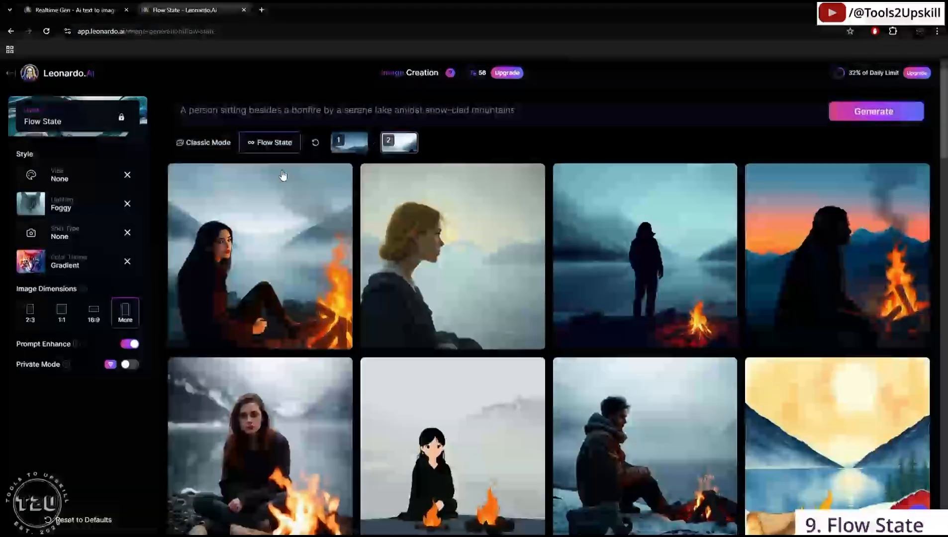
pyautogui.click(8, 74)
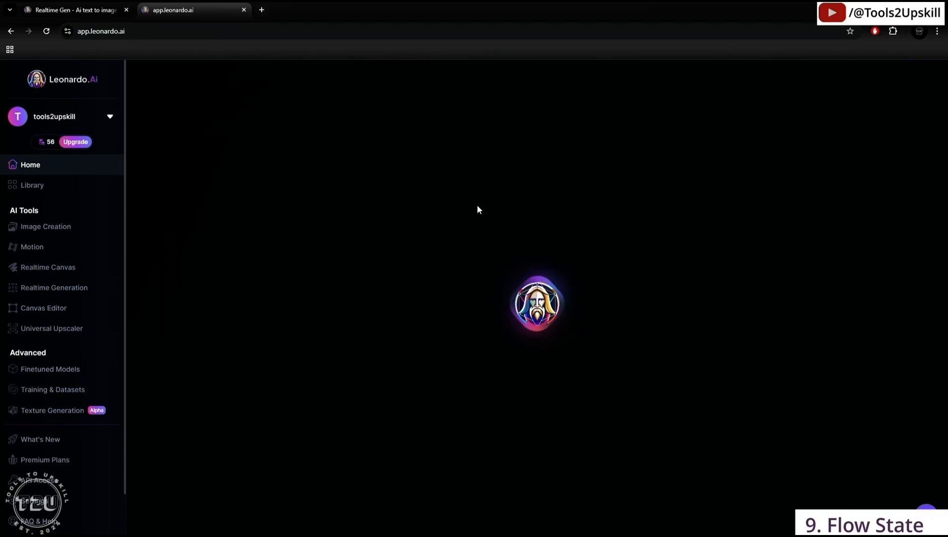